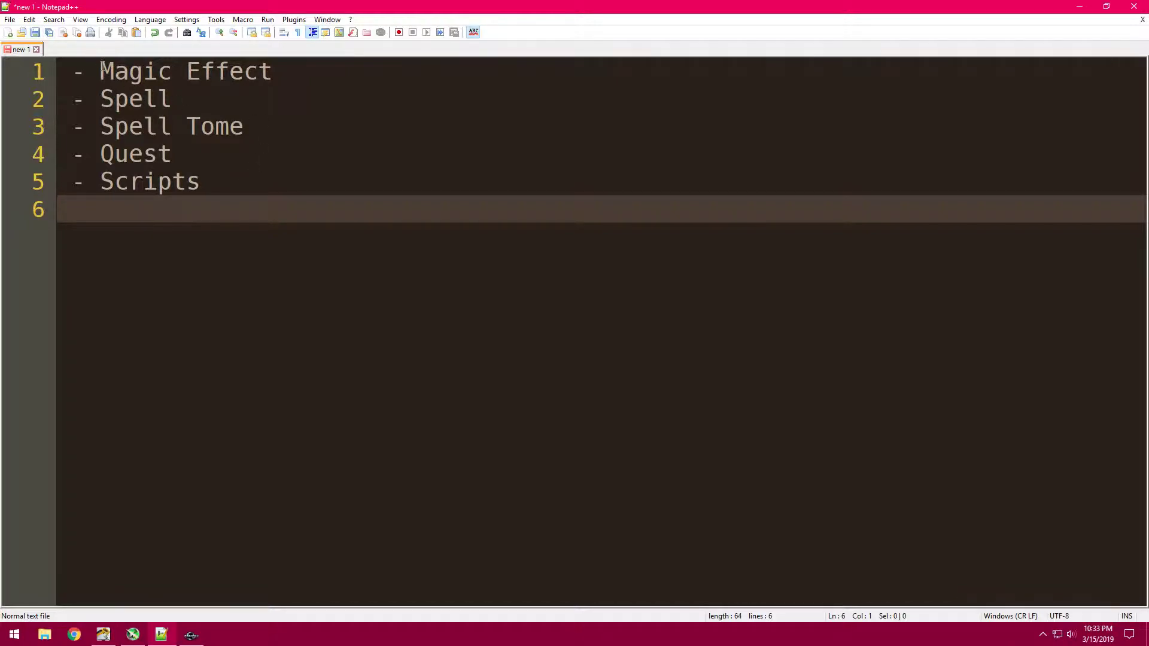
Step: Review the list of required components, from Magic Effect and Spell to Quest, in the text notes
left_click_drag(101, 66, 273, 71)
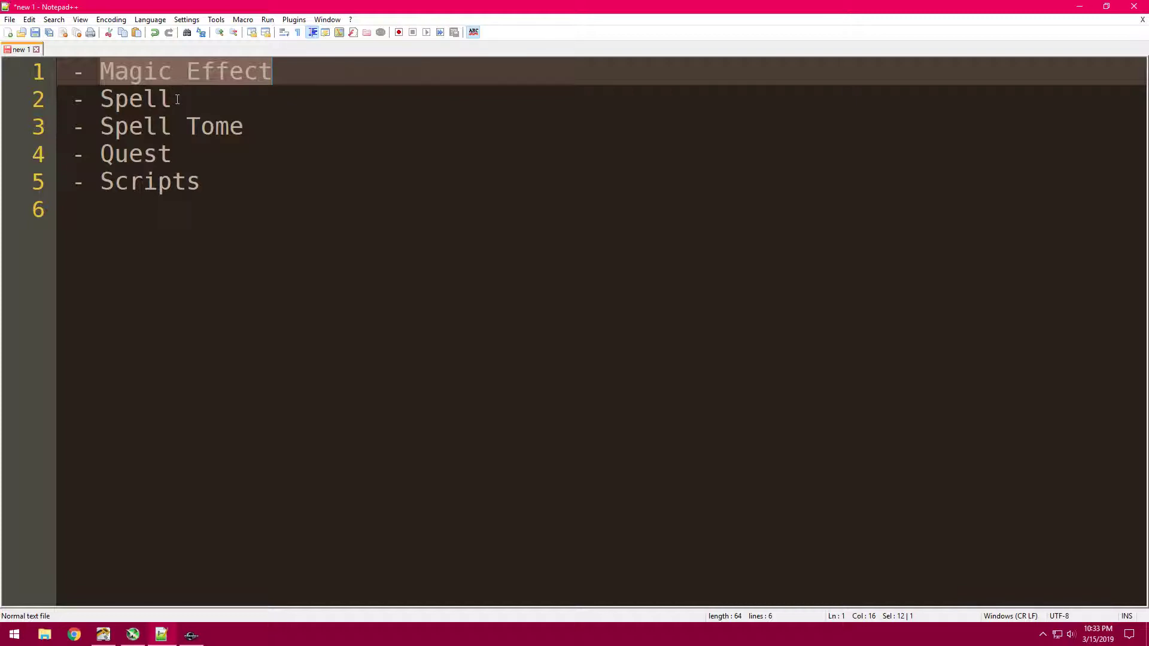
left_click_drag(177, 100, 111, 100)
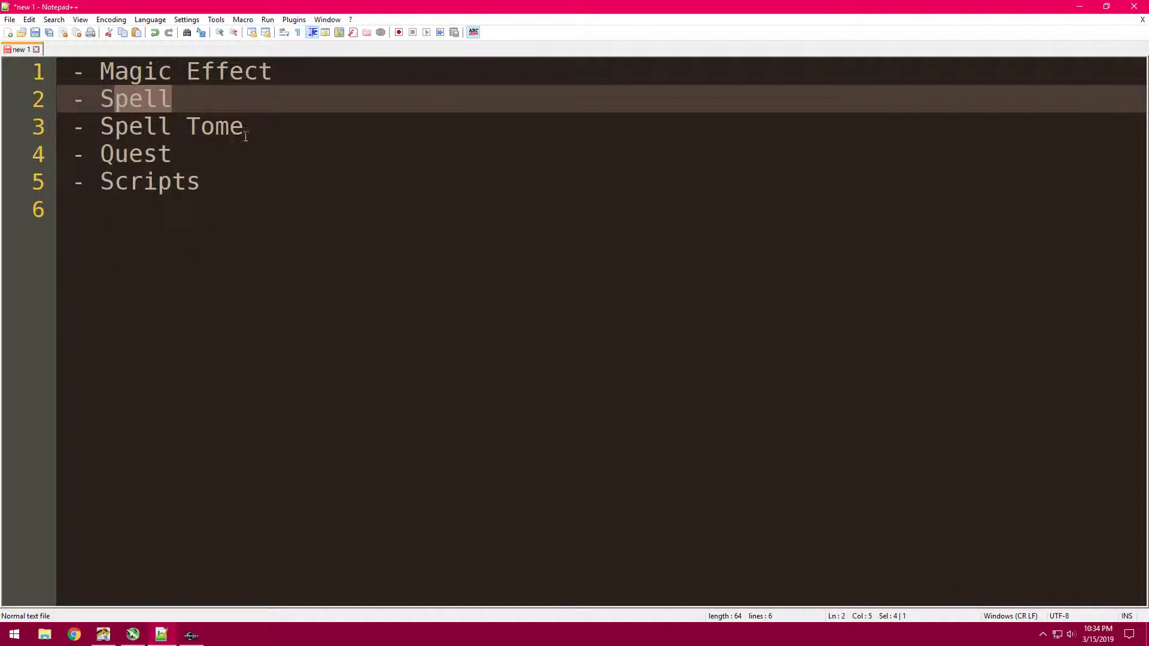
left_click(197, 147)
left_click_drag(173, 154, 100, 153)
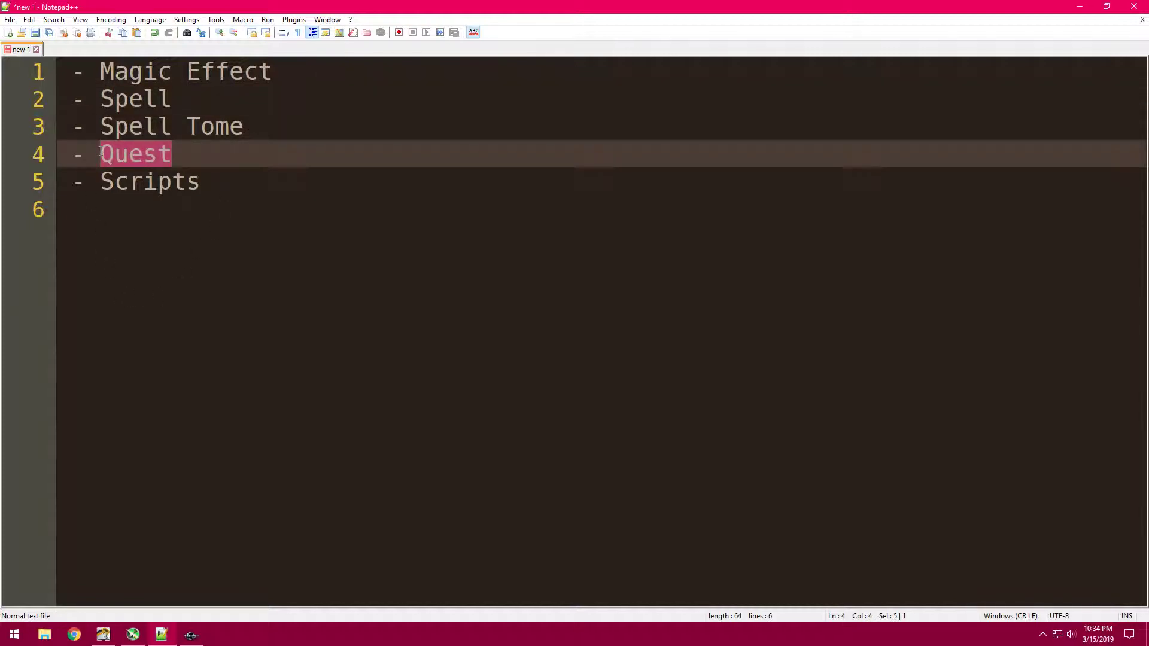
left_click(172, 150)
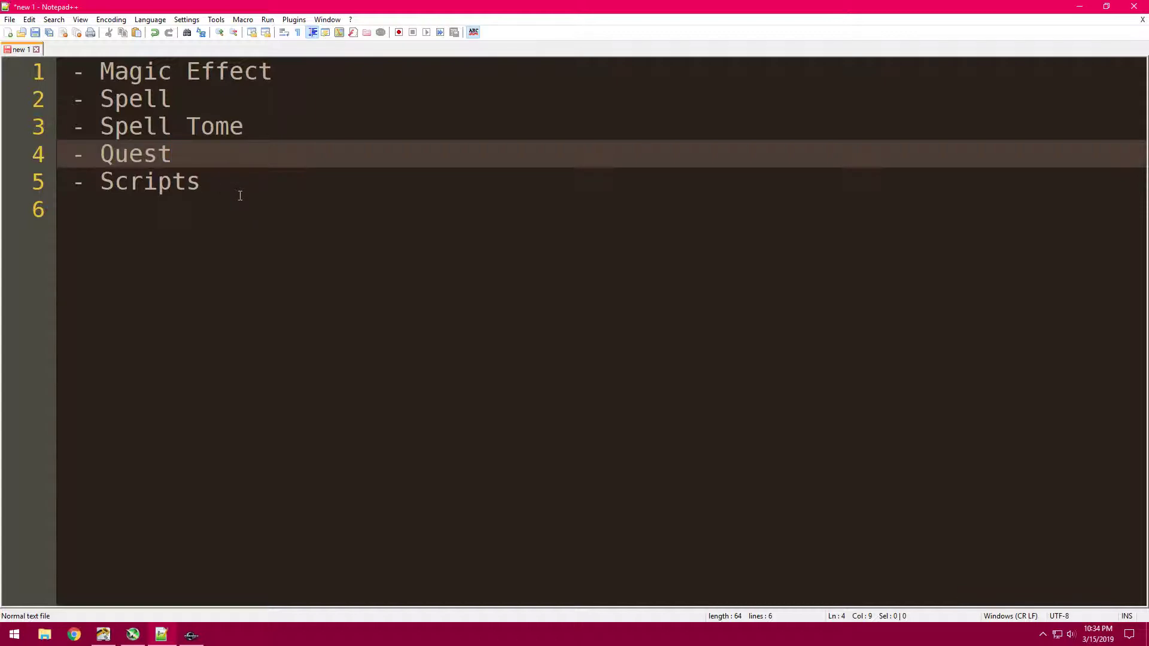
Step: Switch to Creation Kit and filter the Magic Effect objects by "flameatron"
left_click(1137, 6)
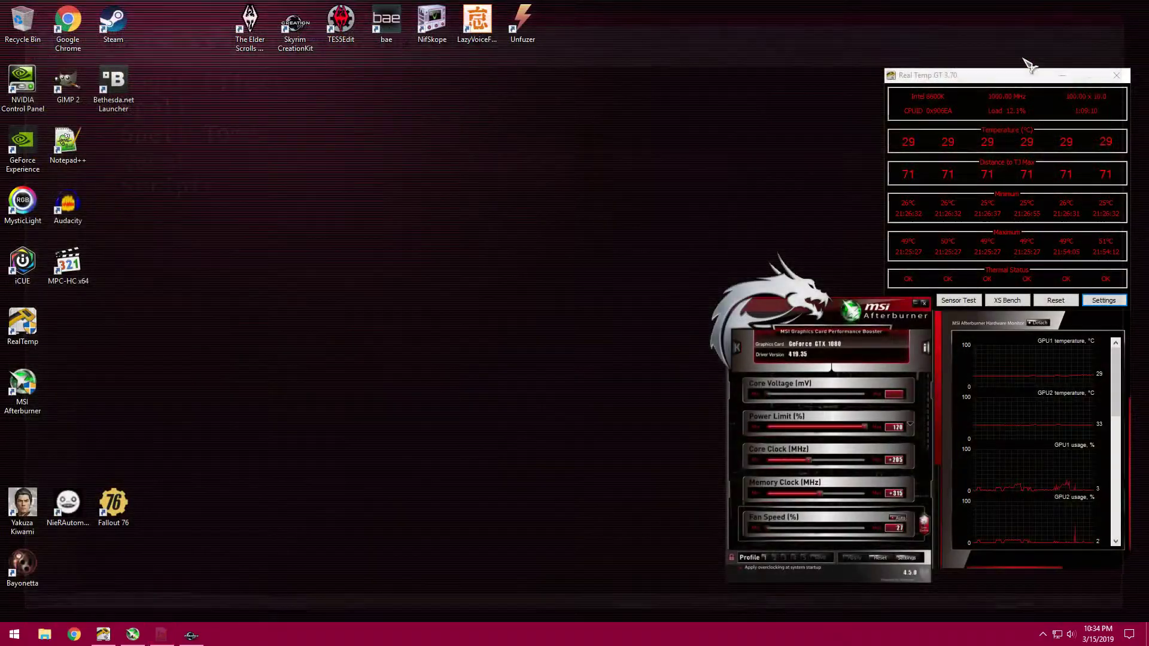
left_click(172, 635)
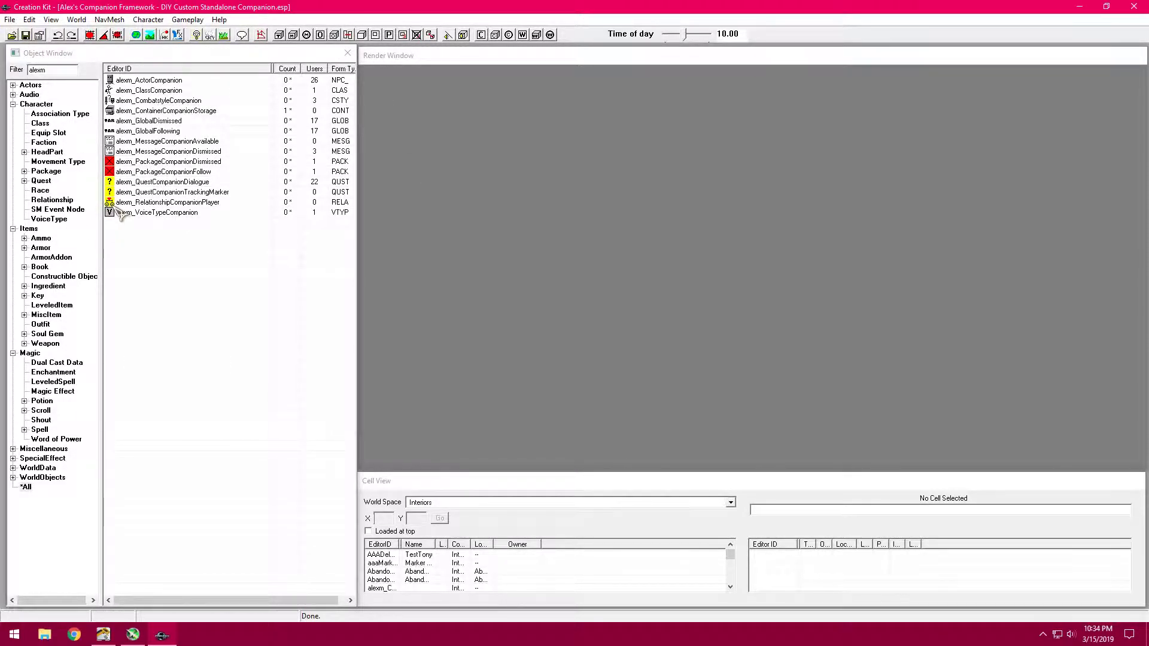
left_click(35, 353)
left_click(51, 391)
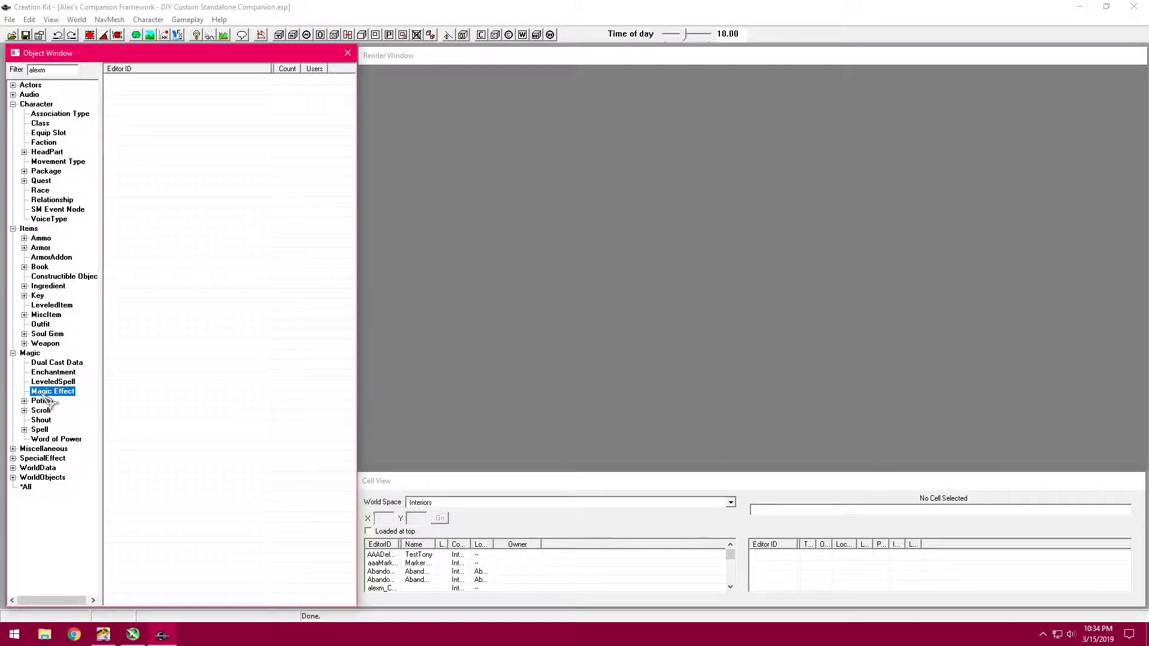
left_click(49, 70)
type("flameatron")
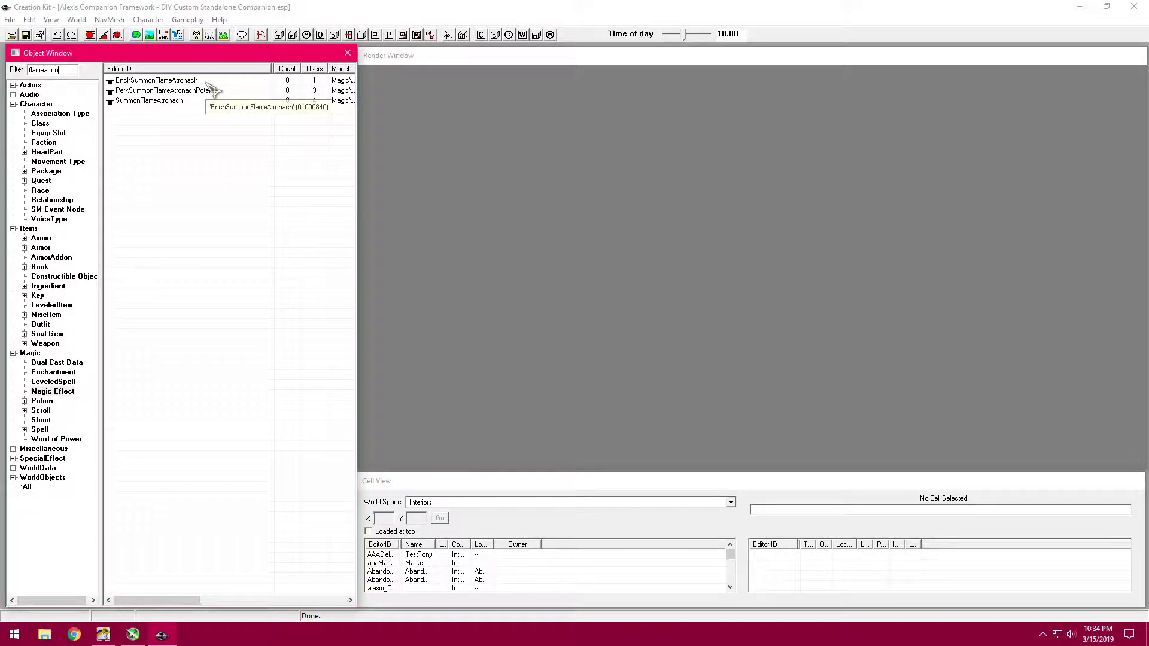
Step: Duplicate the SummonFlameAtronach magic effect as alexm_MagicEffectSummonKarla and save the plugin
left_click(194, 102)
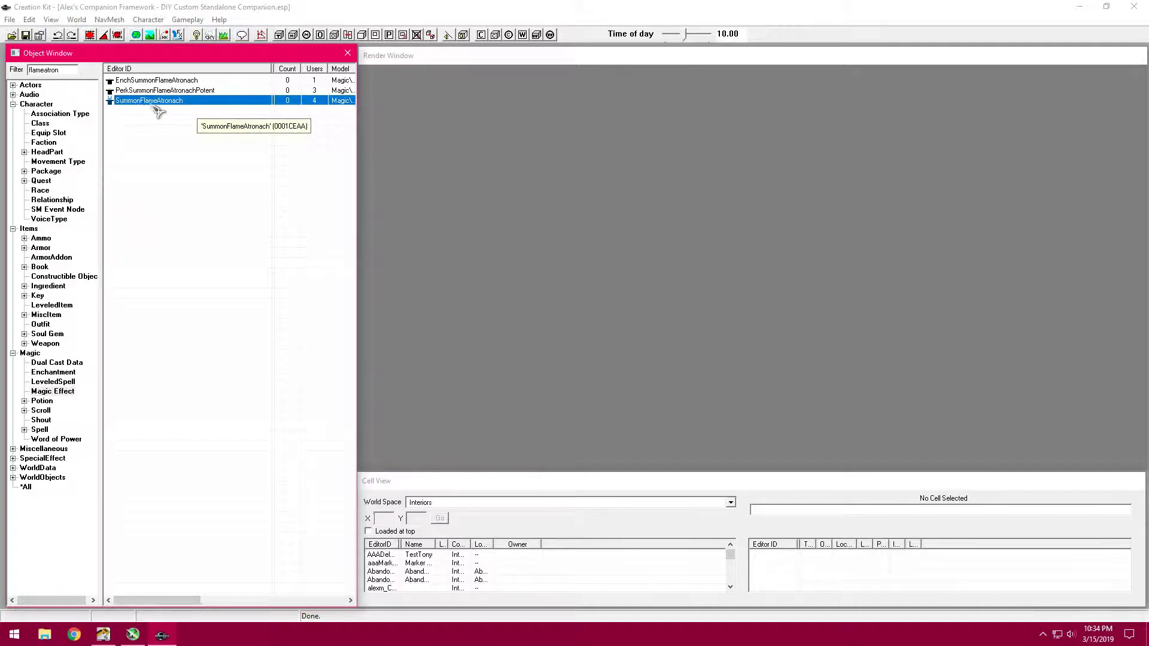
right_click(172, 105)
left_click(201, 136)
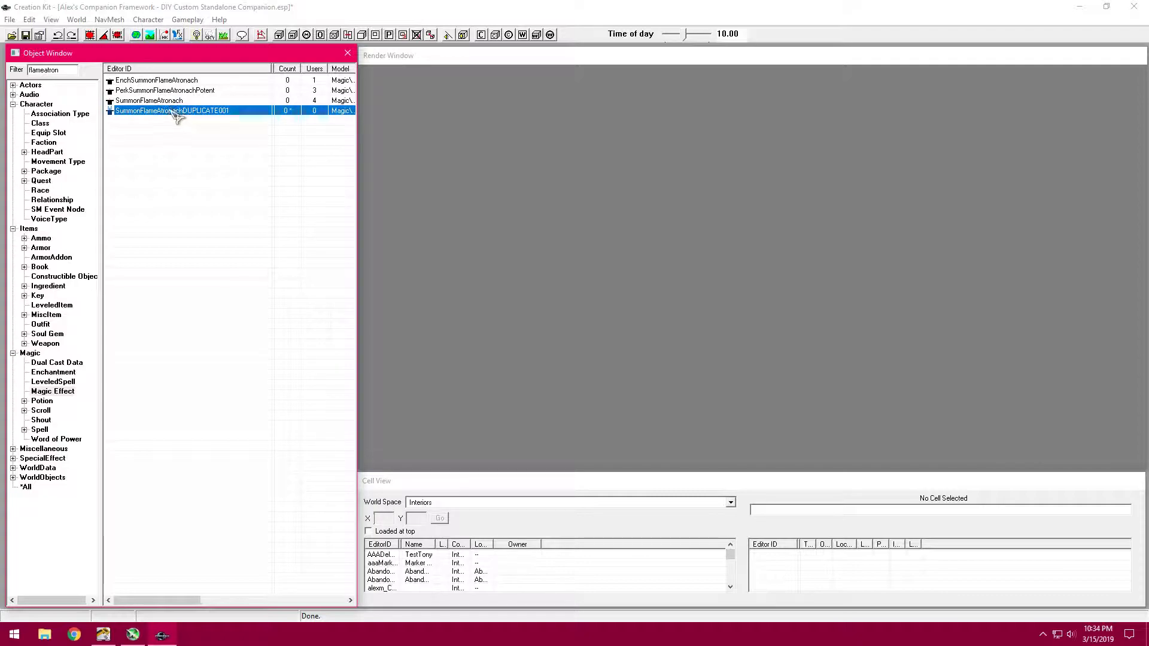
key("F2")
type("alexm_")
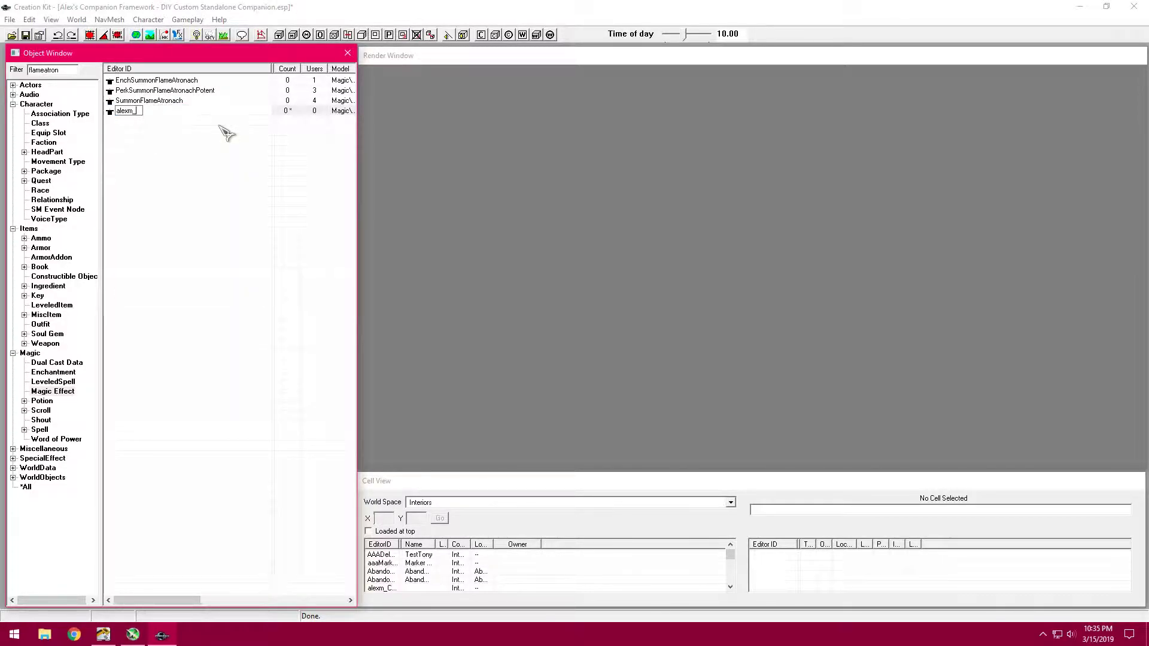
type("MagicEffectSummonKarla")
key("Return")
key("Return")
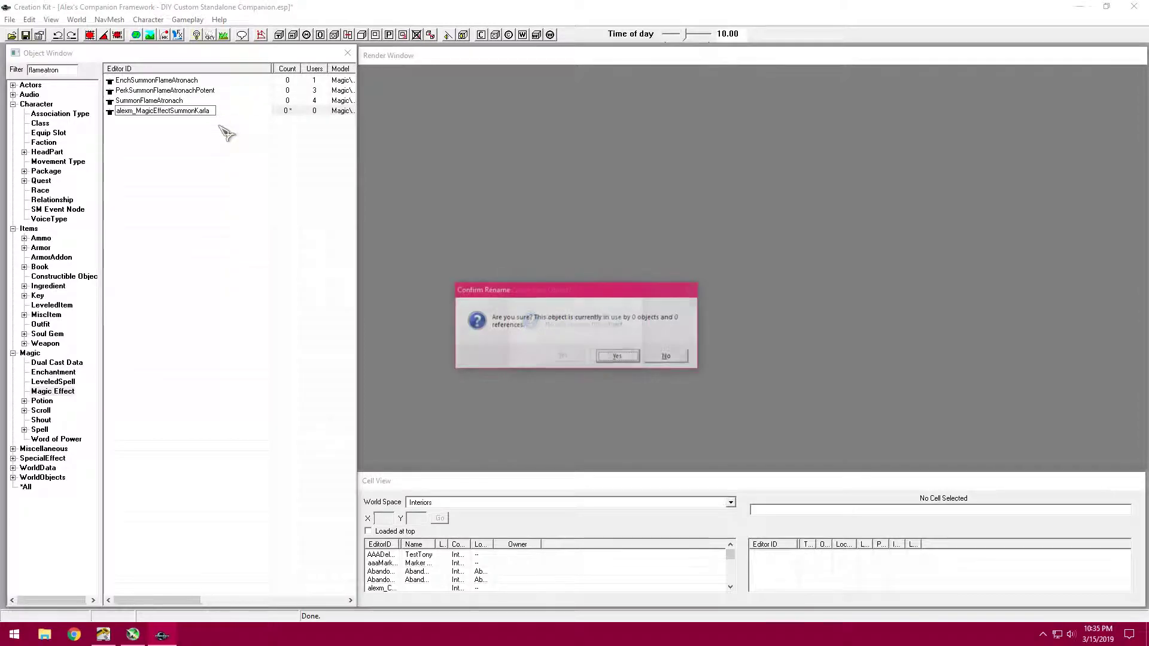
left_click(27, 35)
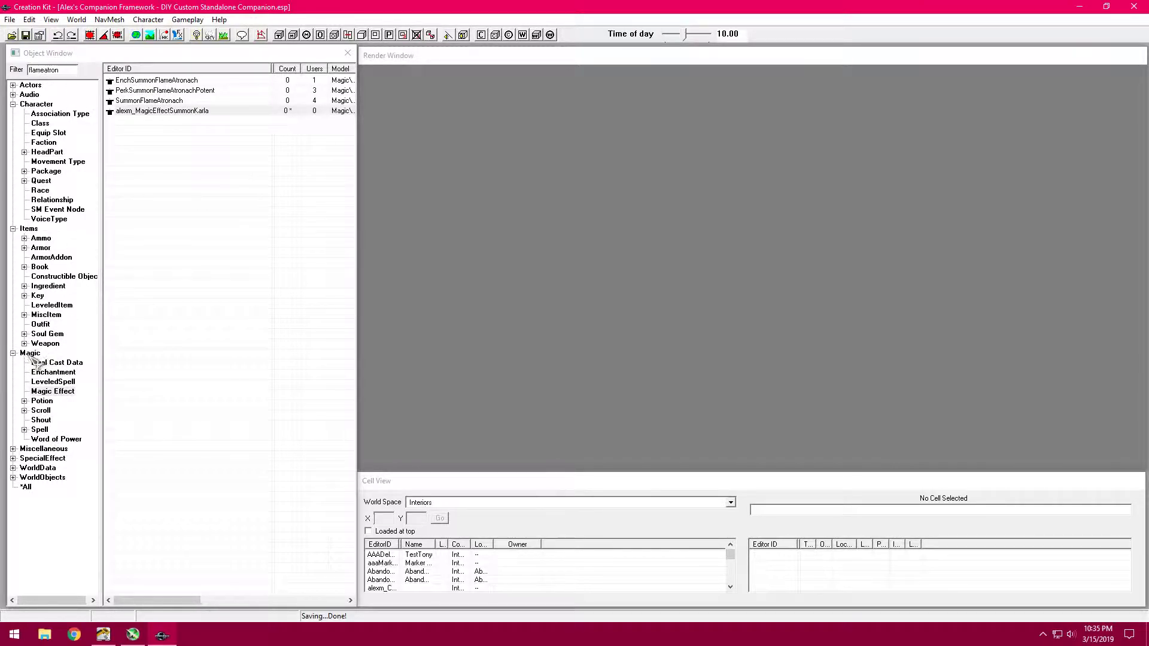
Step: Duplicate the ConjureFlameAtronach spell and rename the copy alexm_SpellSummonKarla
left_click(39, 429)
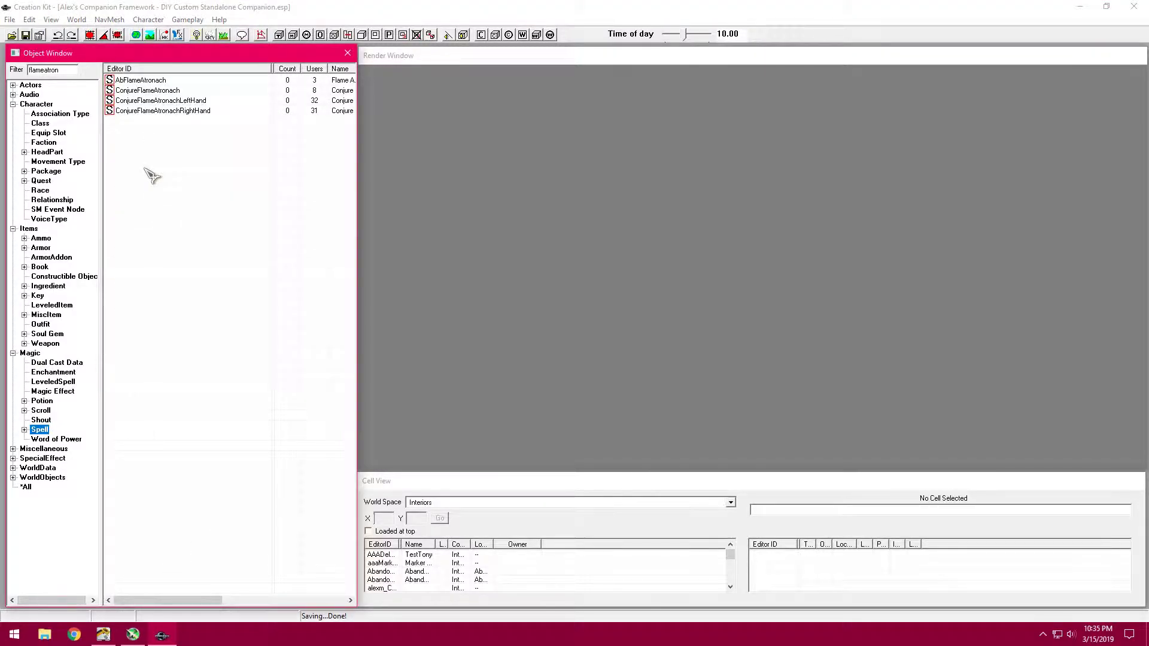
left_click(168, 91)
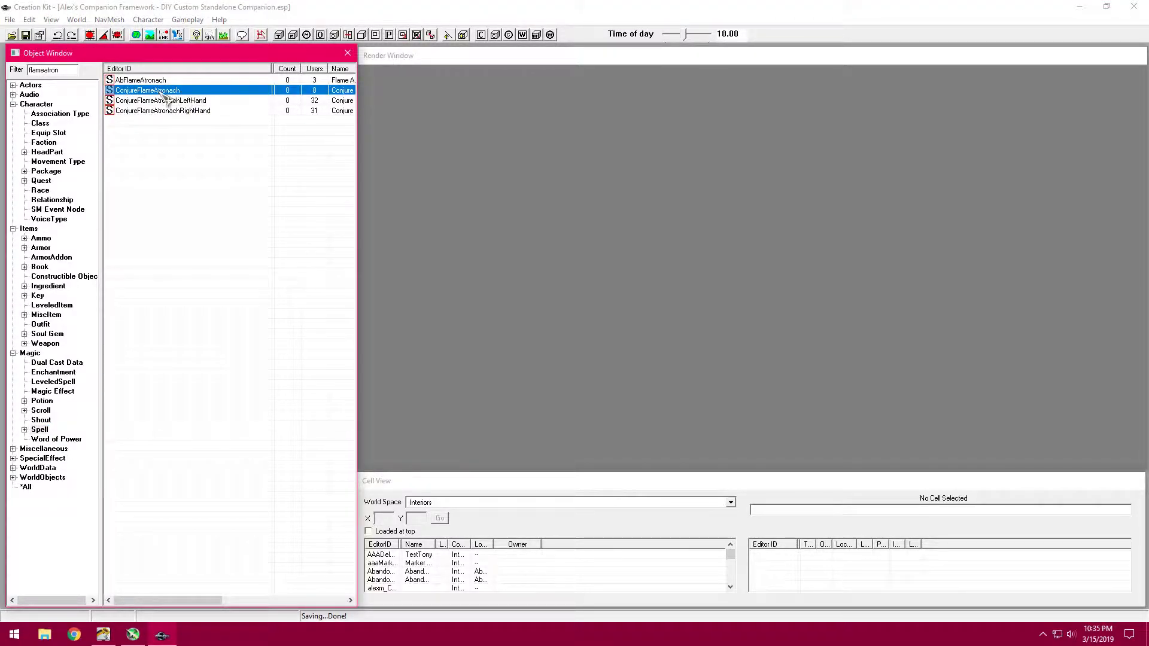
right_click(169, 91)
left_click(195, 122)
left_click(207, 101)
type("alexm_Spell")
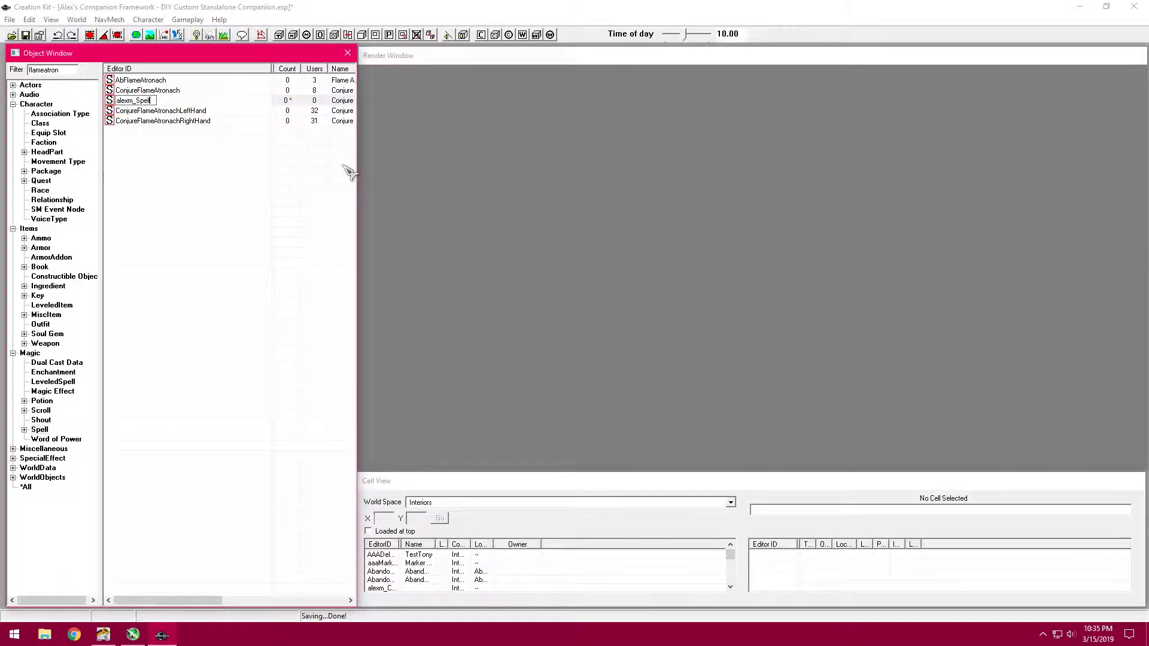
type("SummonKarla")
key("Return")
key("Return")
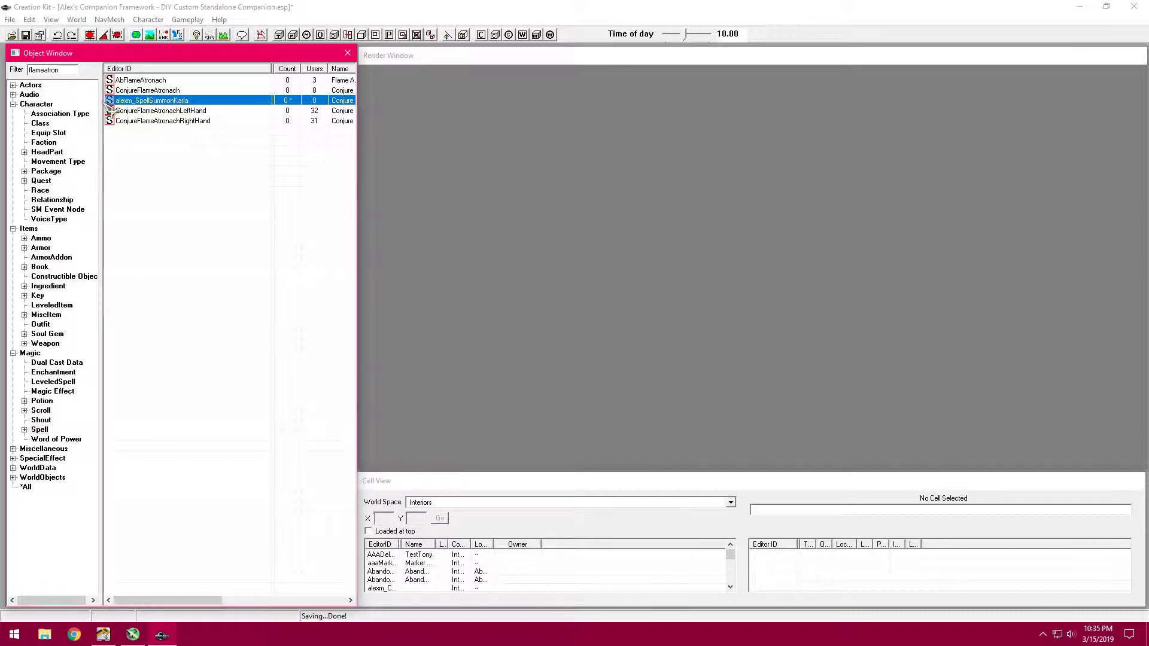
Step: Duplicate the SpellTomeConjureFlameAtronach book and rename the copy alexm_BookSummonKarlaSpellTome
left_click(29, 229)
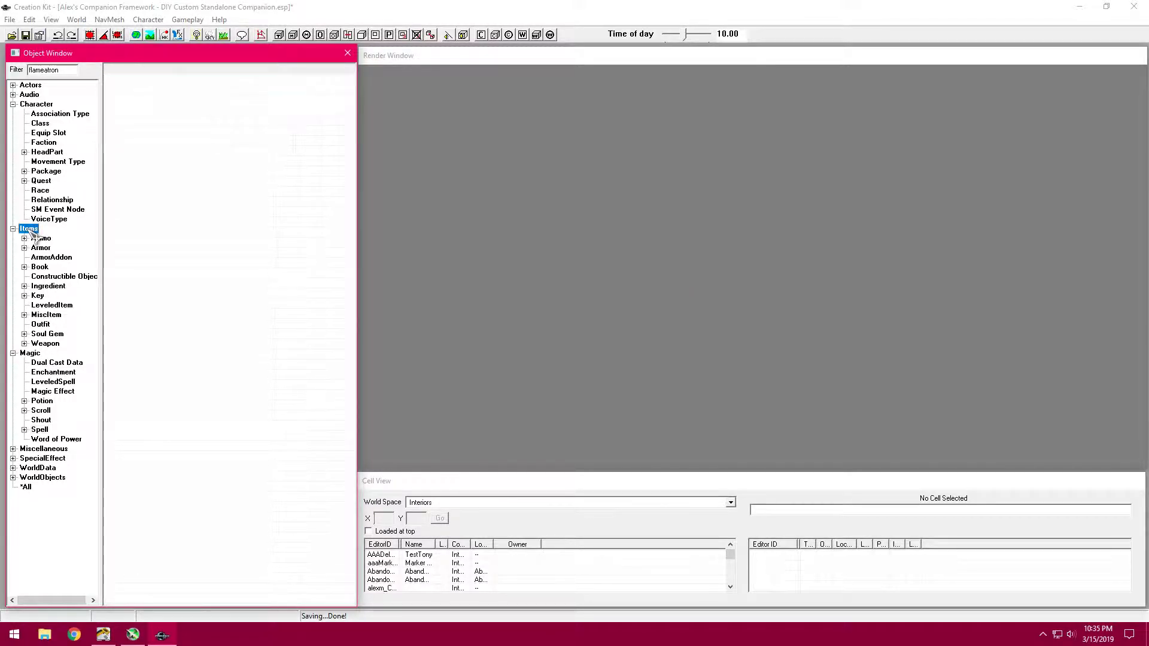
left_click(41, 267)
right_click(163, 81)
left_click(195, 114)
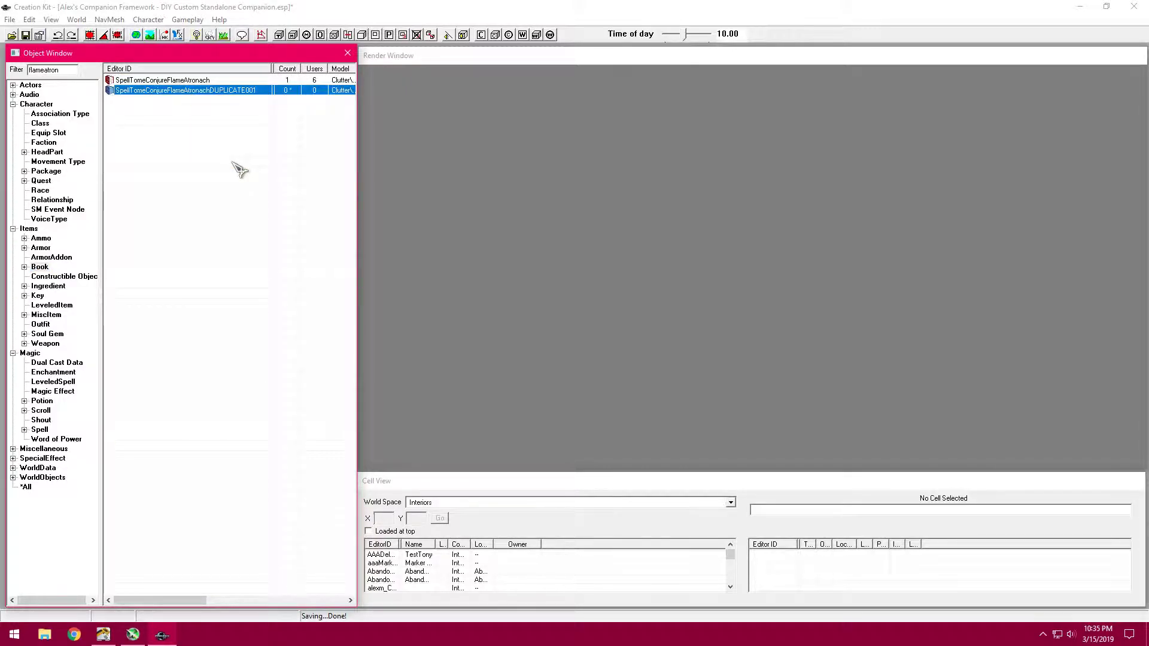
key("F2")
type("alexm_BookSummon")
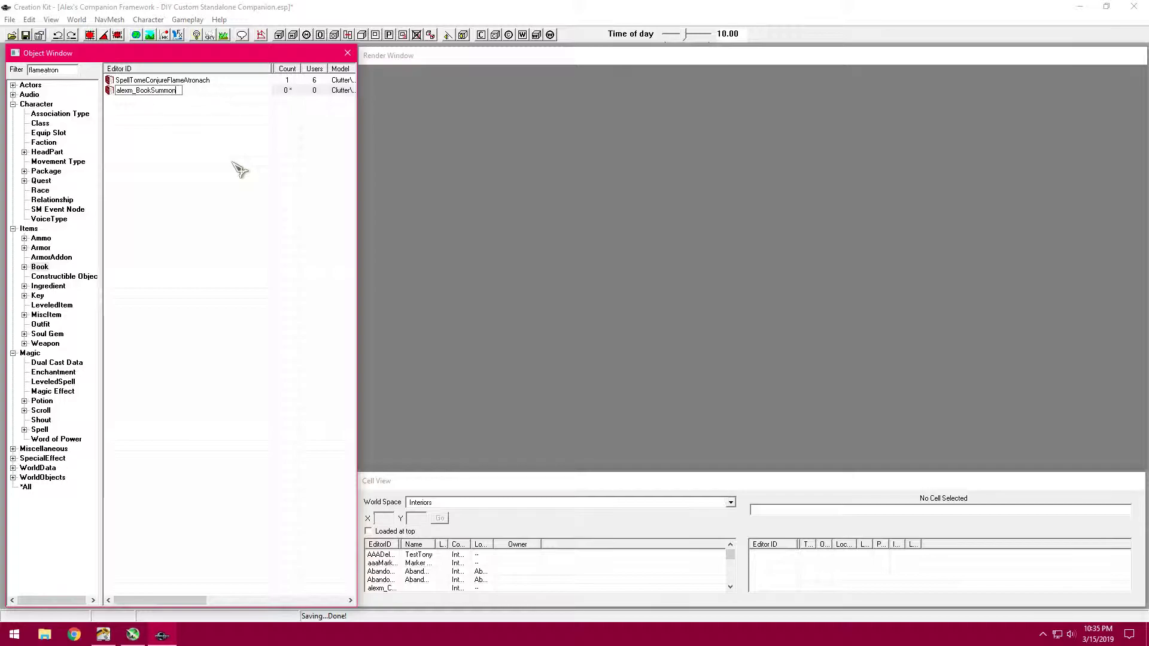
type("KarlaSpellTome")
key("Return")
key("Return")
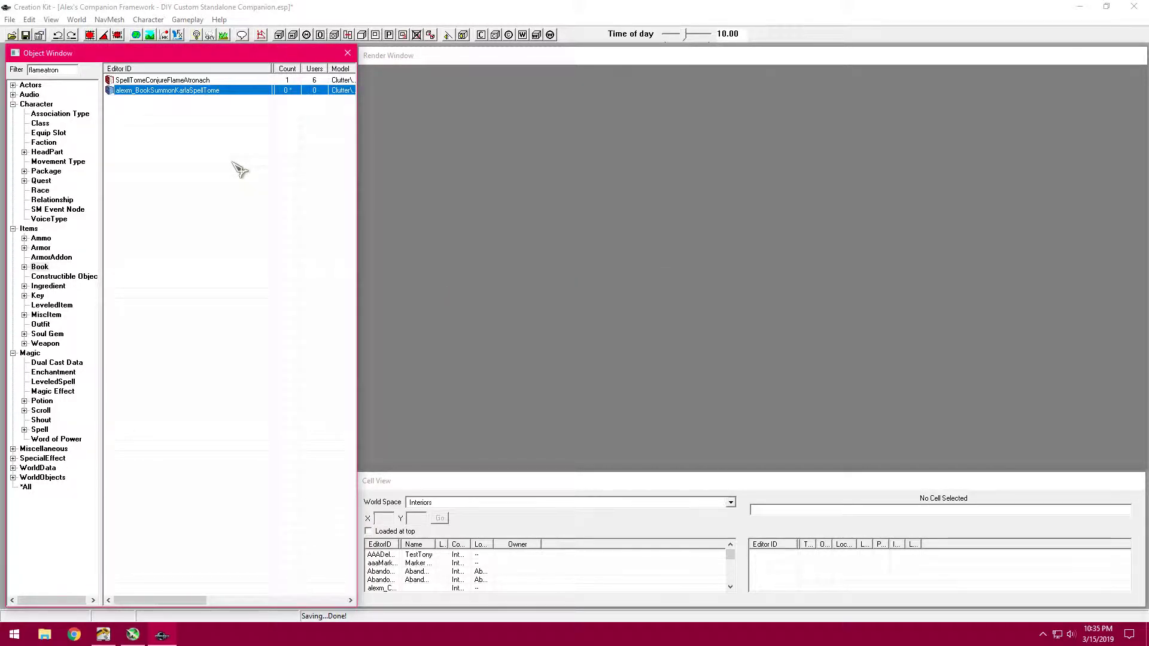
Step: Create a new quest with the ID alexm_QuestSummonKarlaSpellTome
left_click(41, 180)
right_click(174, 187)
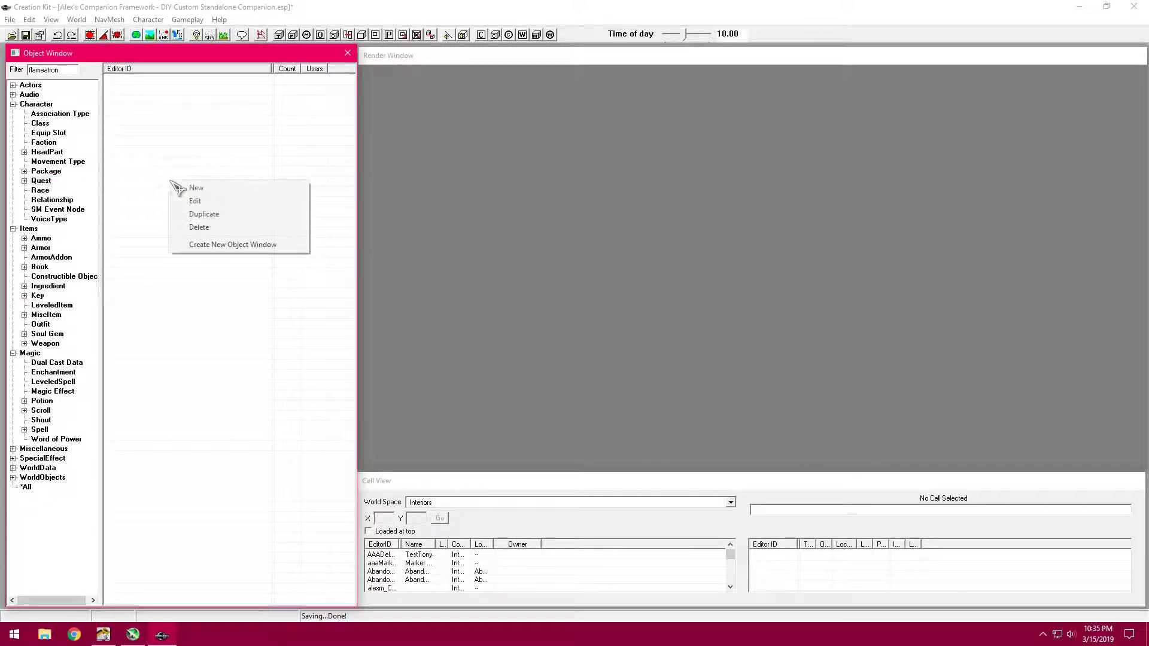
left_click(179, 188)
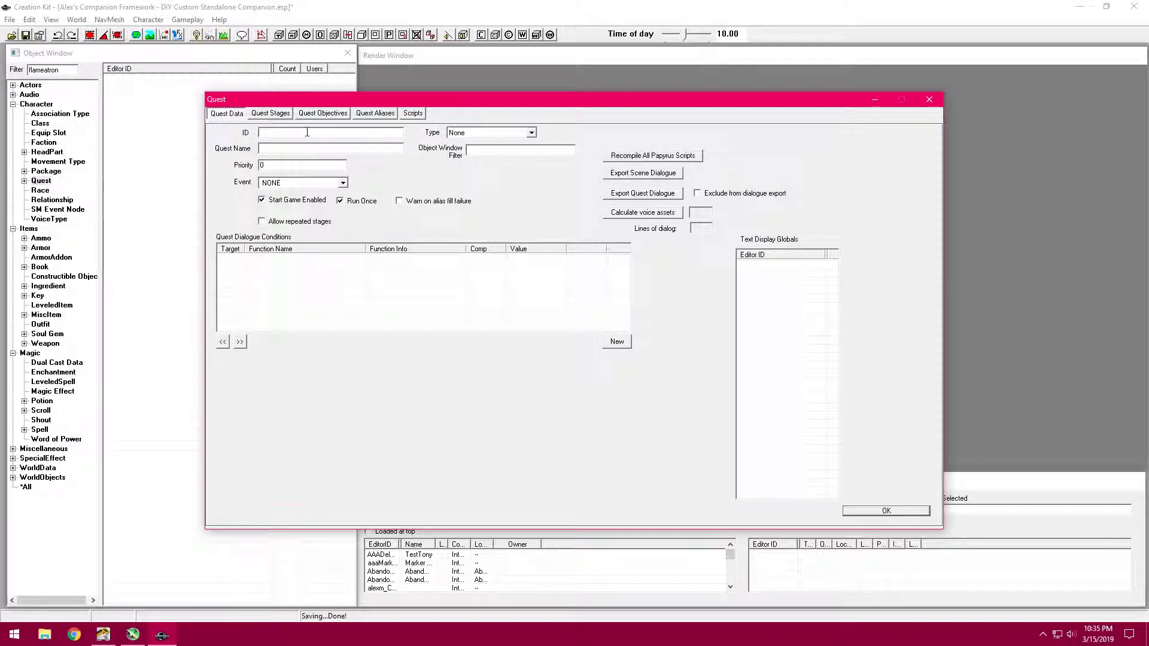
type("alexm_QuestSummonKarlaSpellTome")
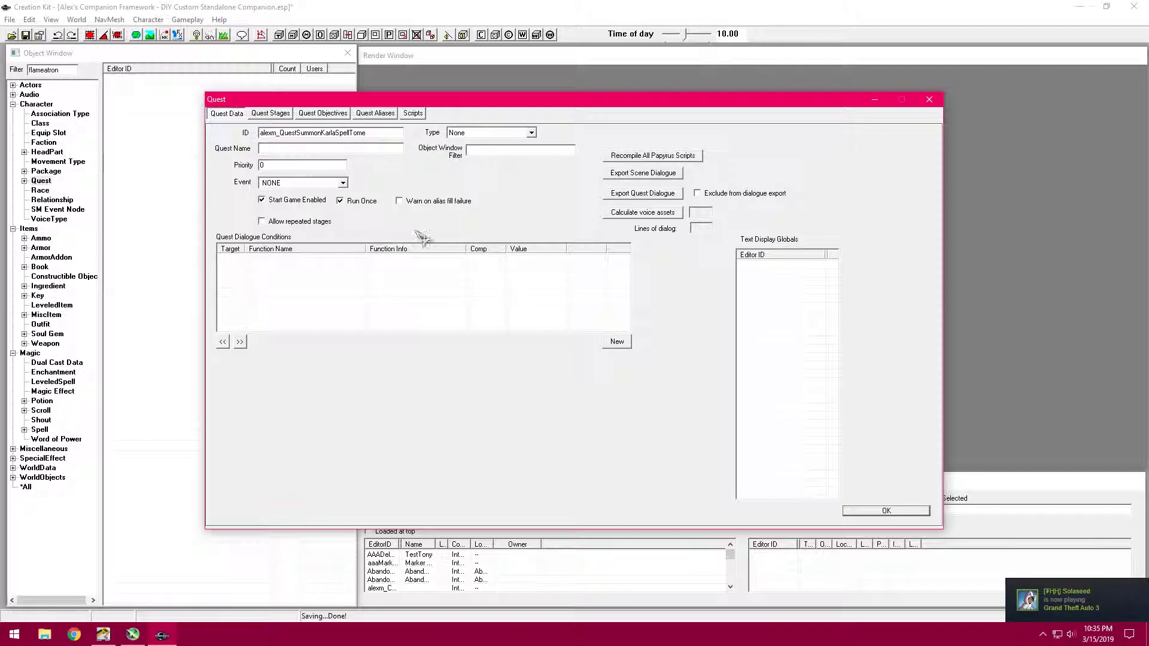
left_click(875, 511)
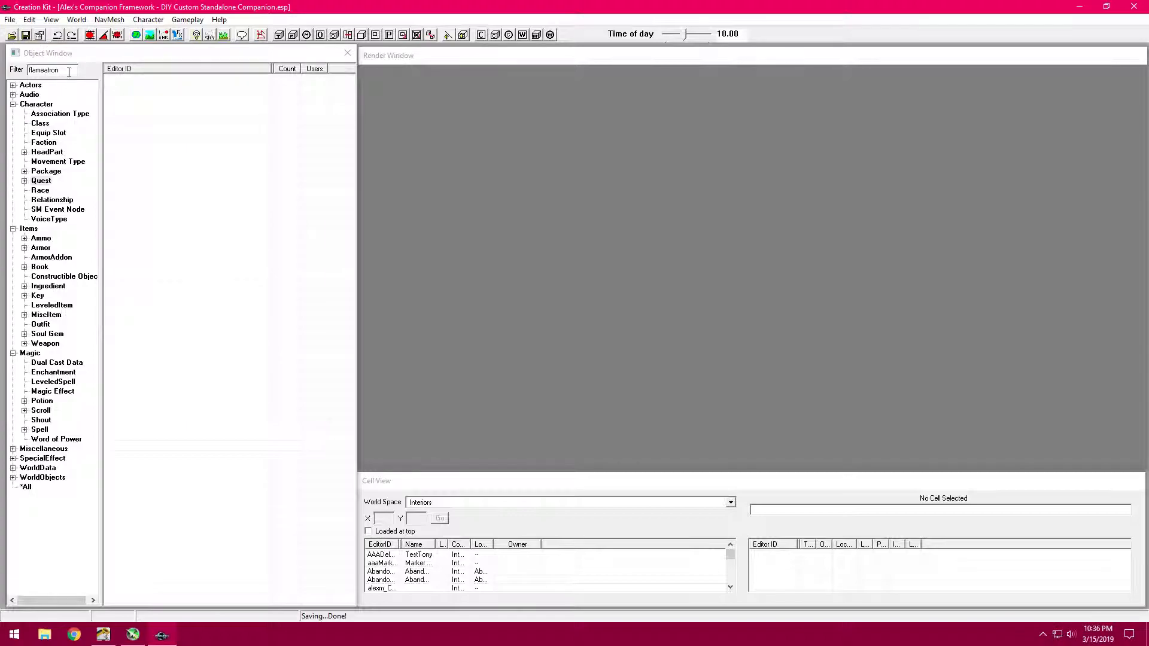
Step: Filter all objects by "alexm" and select the new Summon Karla book, magic effect, quest and spell together
double_click(69, 71)
type("alexm")
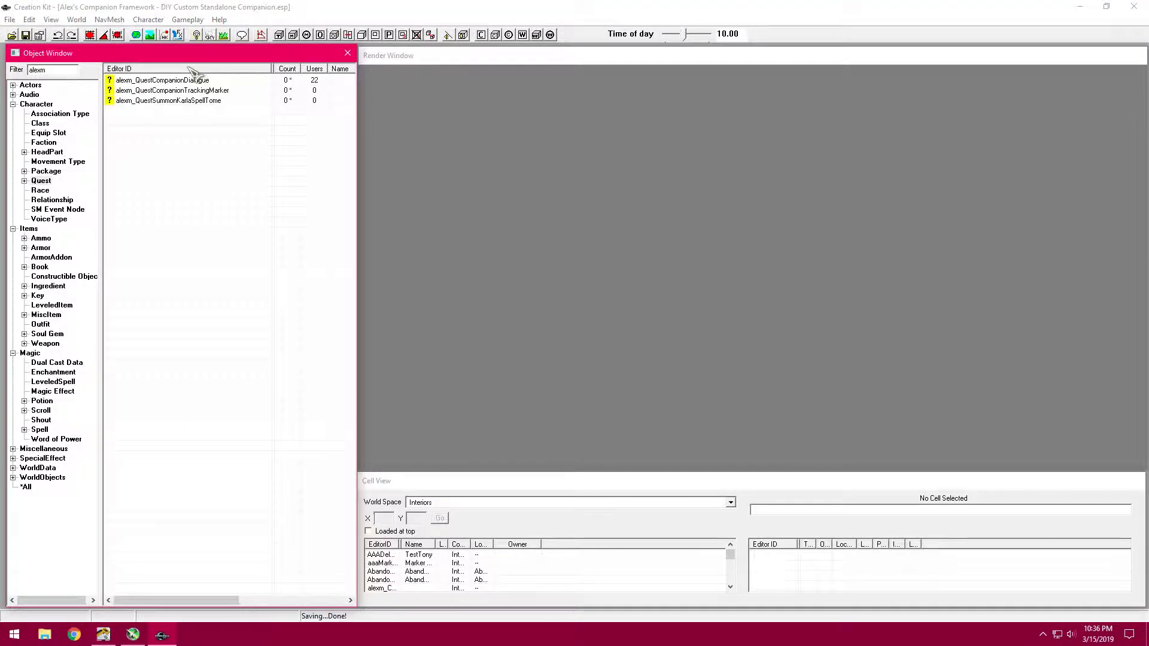
left_click(33, 488)
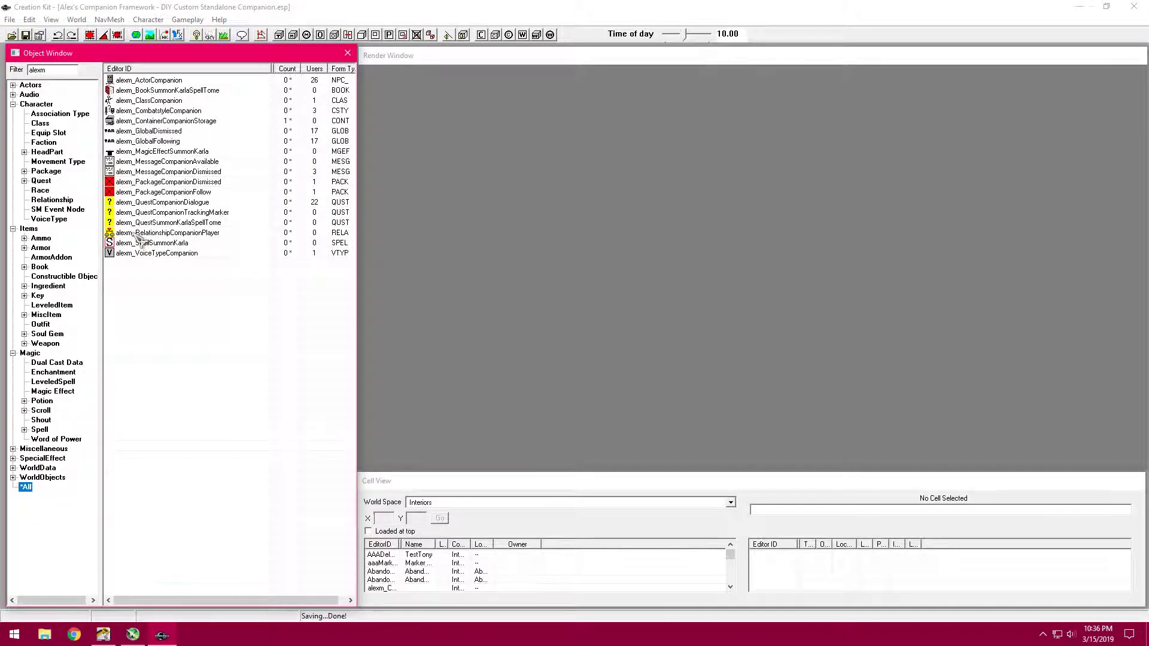
left_click(214, 92)
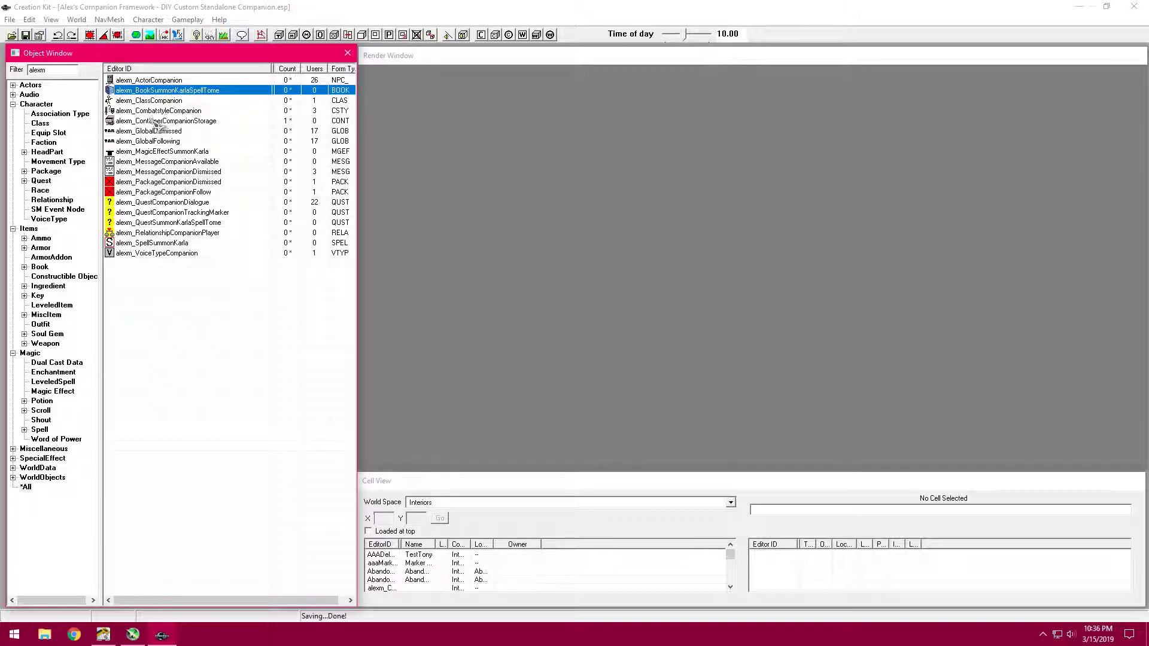
left_click(156, 152, "ctrl")
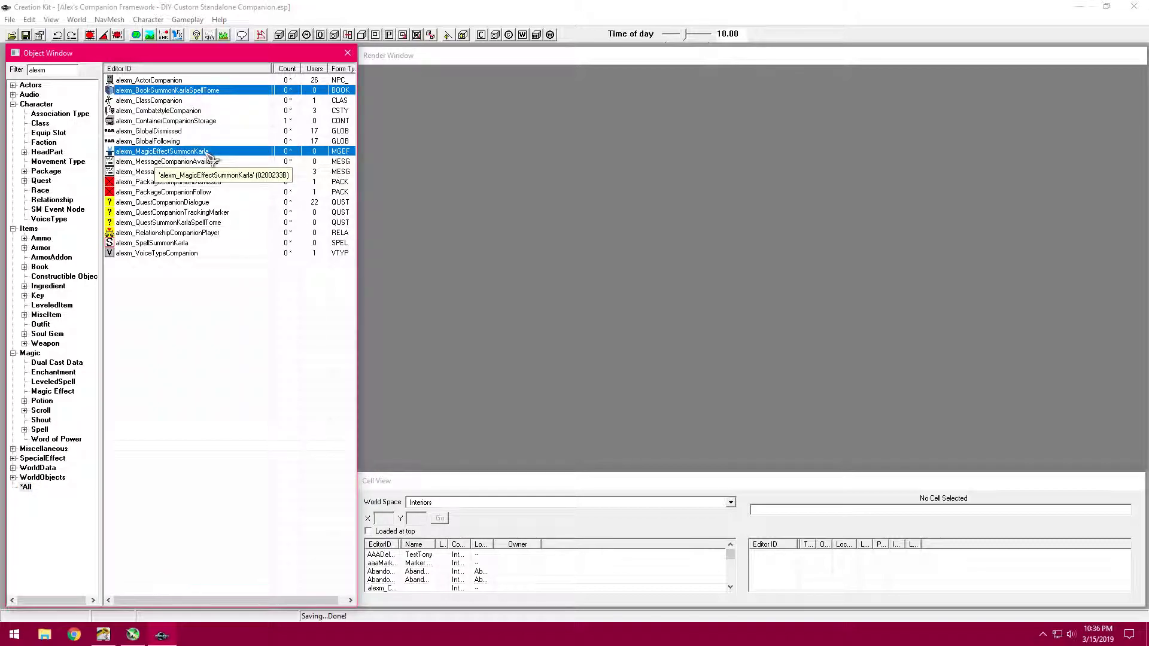
left_click(211, 223, "ctrl")
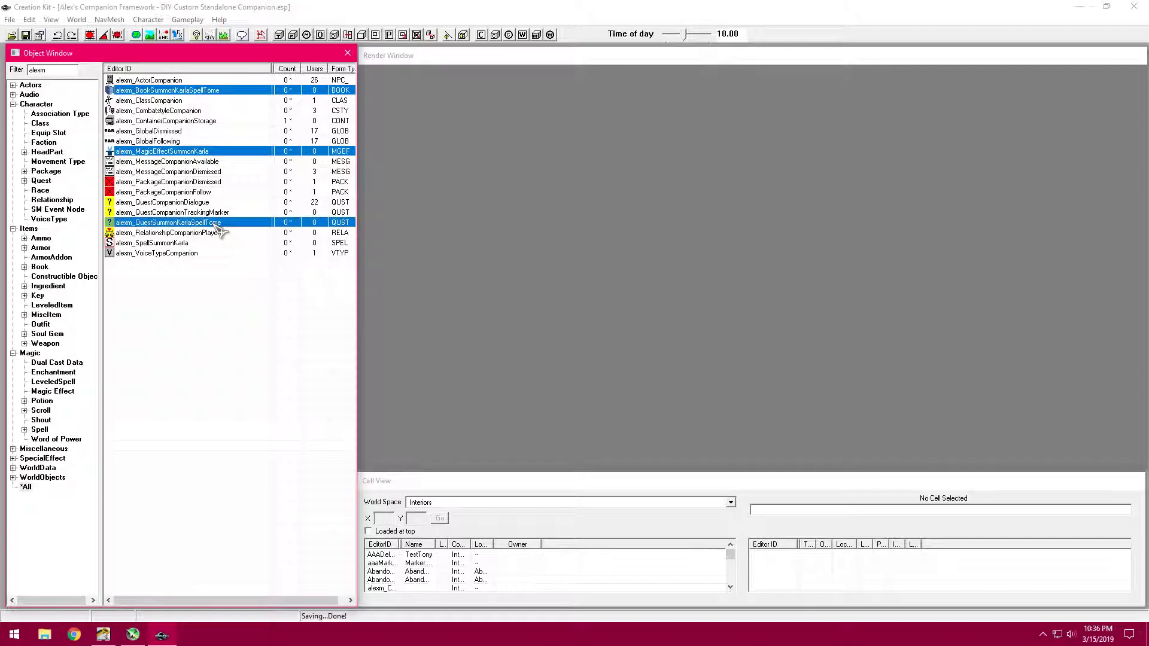
left_click(209, 242, "ctrl")
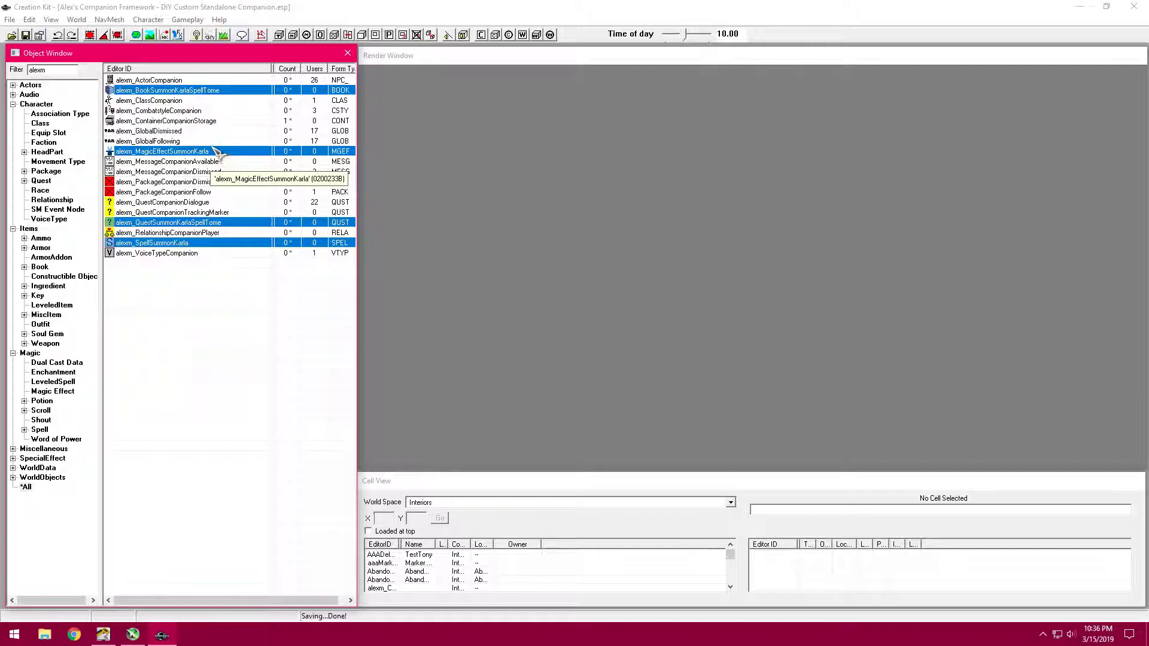
Step: Check the Summonable setting of the alexm_ActorCompanion actor and close its properties
left_click(187, 81)
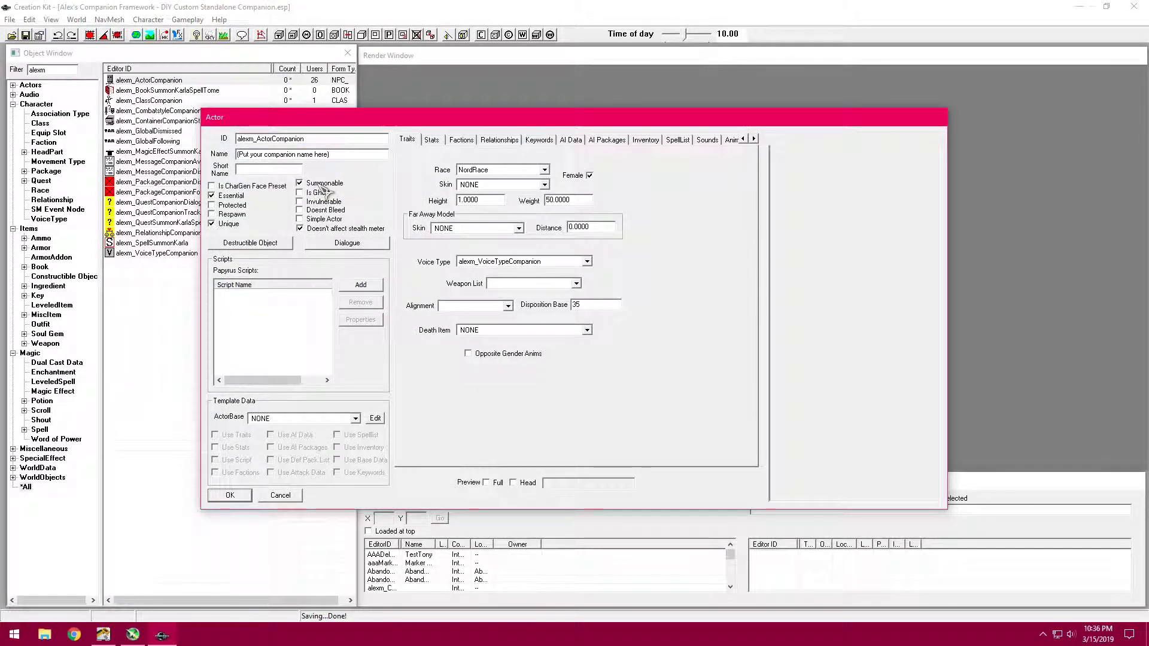
left_click(229, 495)
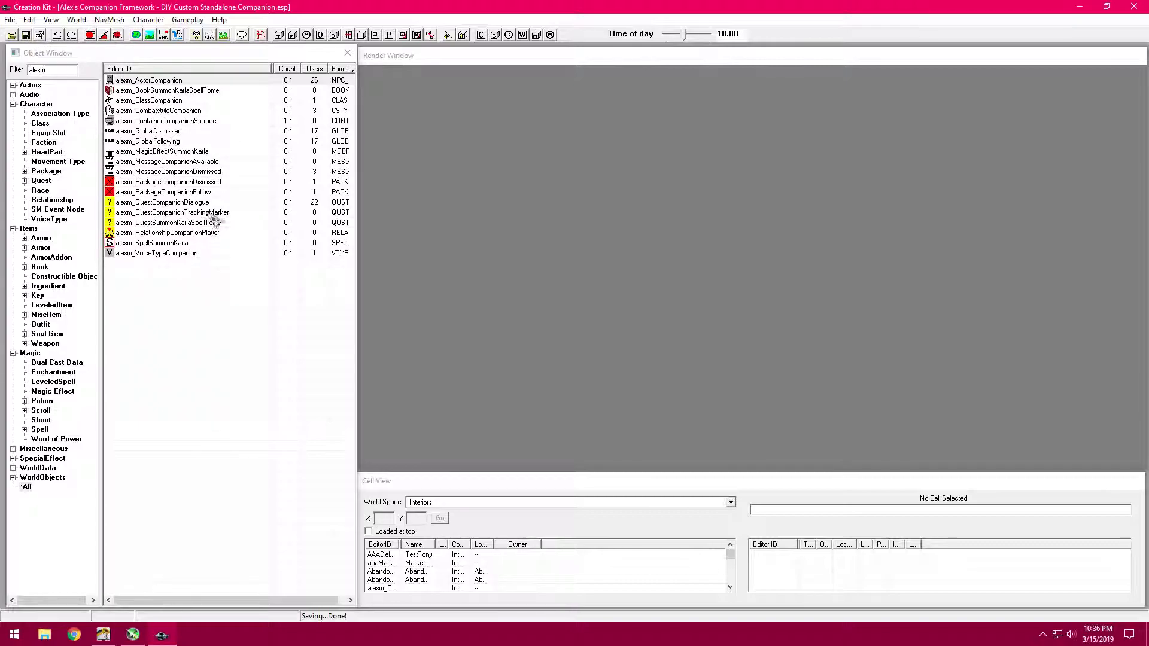
Step: Open the alexm_MagicEffectSummonKarla magic effect and rename it "Summon Karla"
left_click(188, 152)
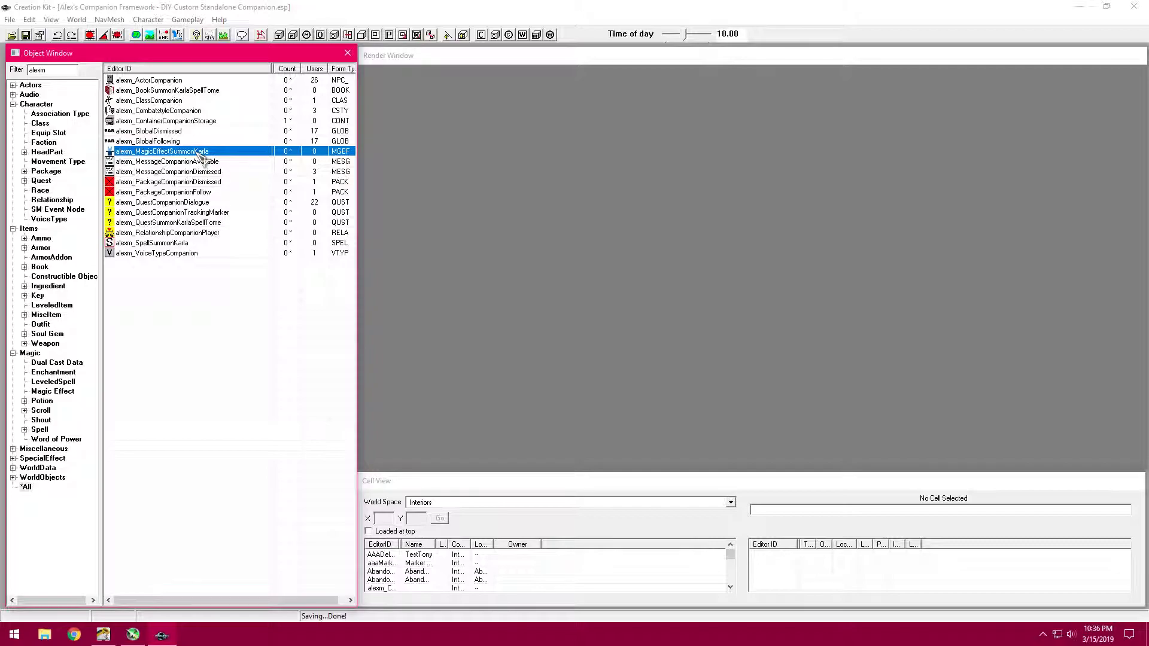
double_click(200, 156)
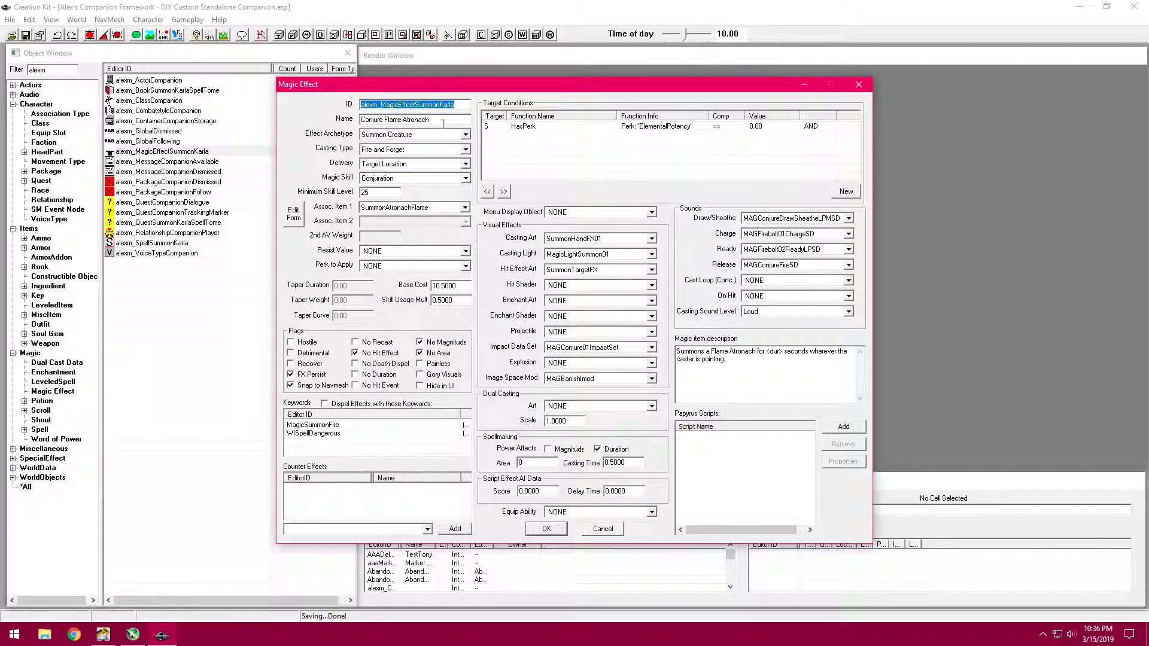
left_click_drag(431, 119, 348, 122)
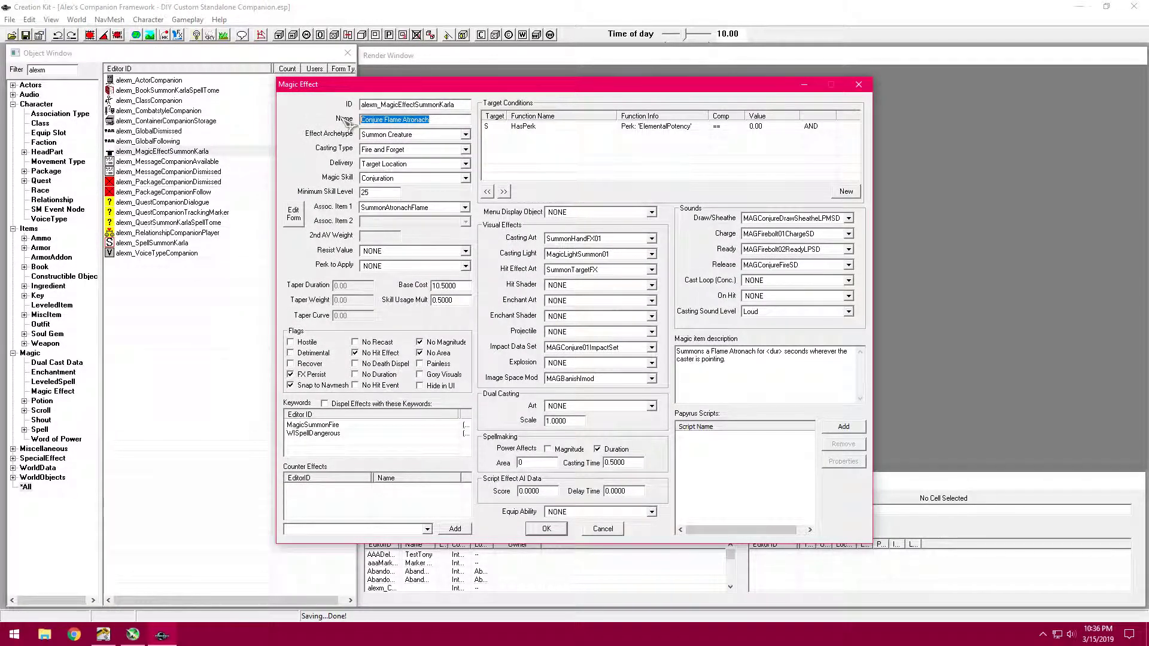
type("Summon Karla")
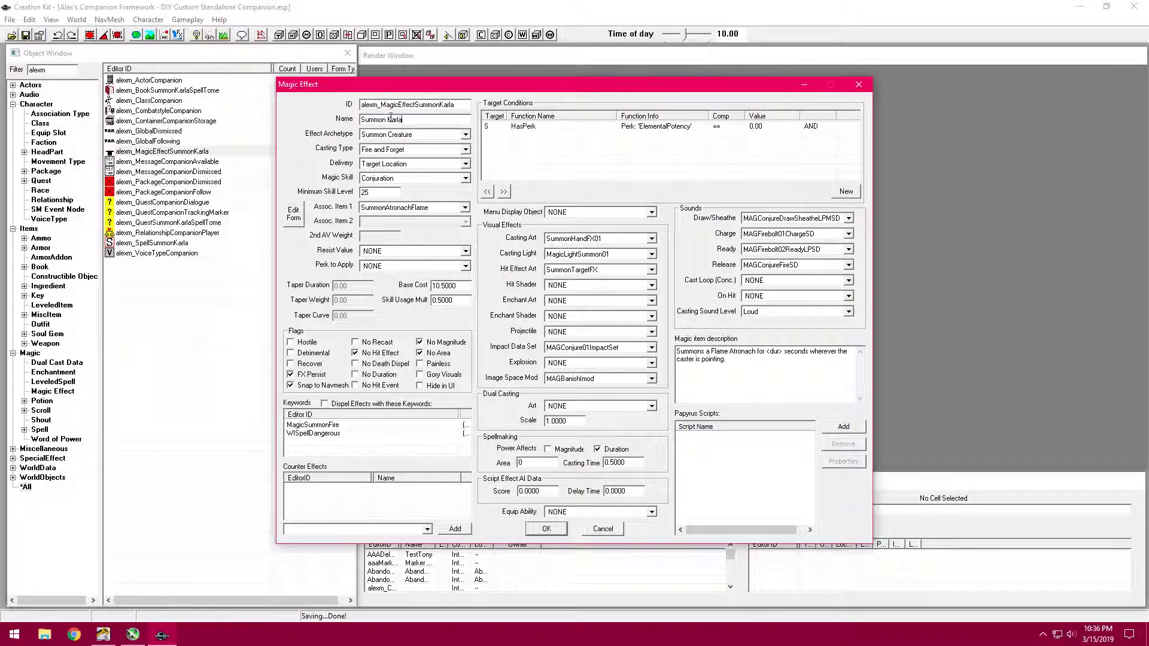
left_click_drag(414, 119, 367, 119)
left_click(413, 121)
Step: Set the magic effect's delivery to Self and its minimum skill level to 0
left_click(400, 168)
scroll(395, 177, "up", 3)
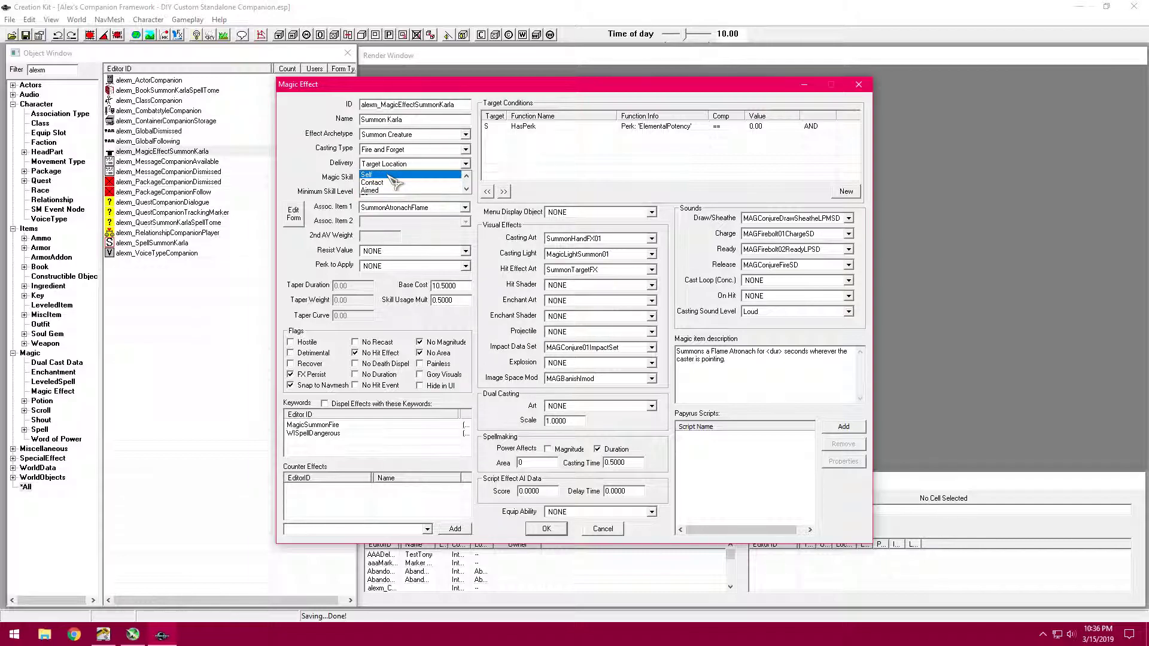
left_click(392, 175)
left_click(398, 167)
left_click(395, 170)
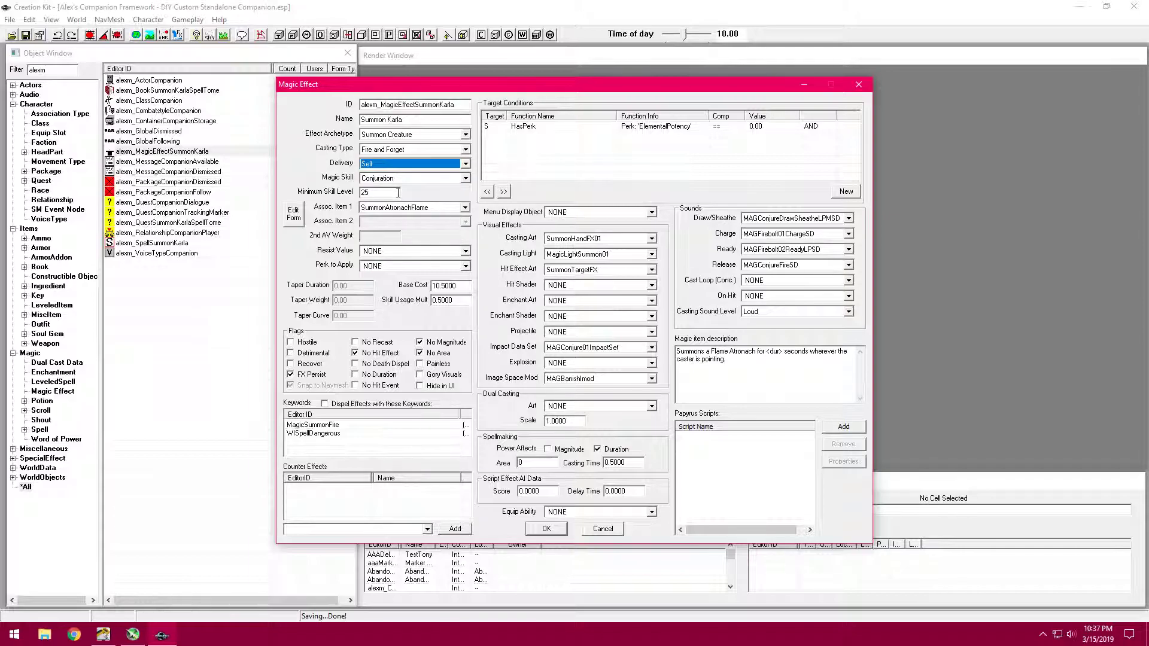
key("Tab")
key("Tab")
type("0")
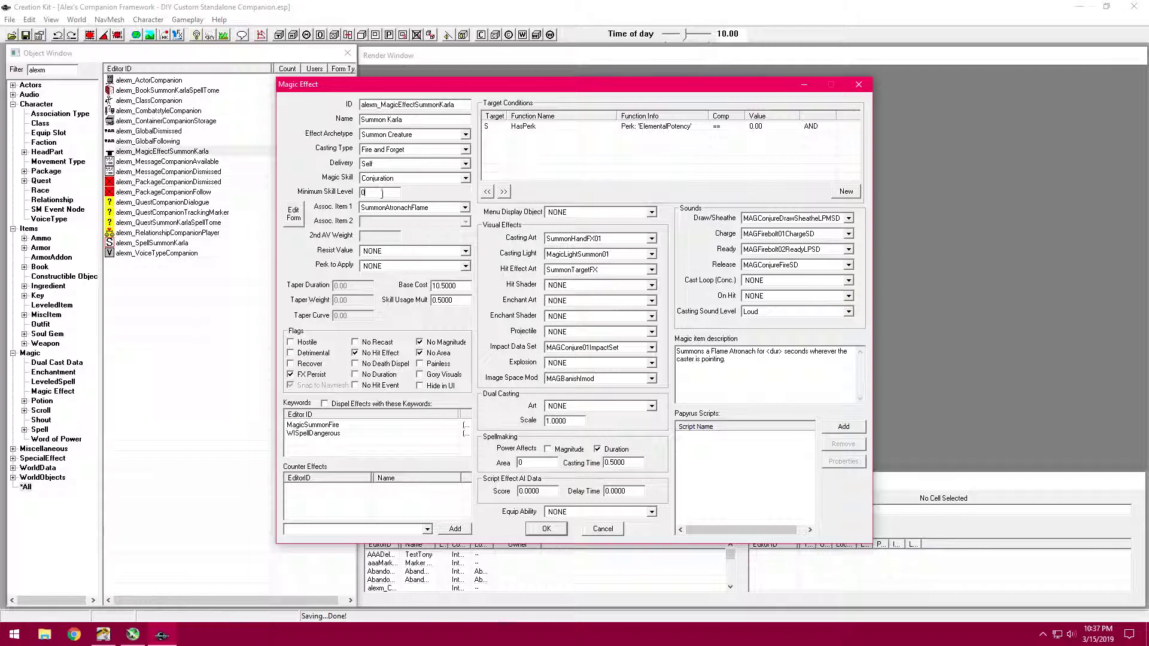
Step: Assign alexm_ActorCompanion as the magic effect's first associated item
left_click(415, 209)
left_click(412, 208)
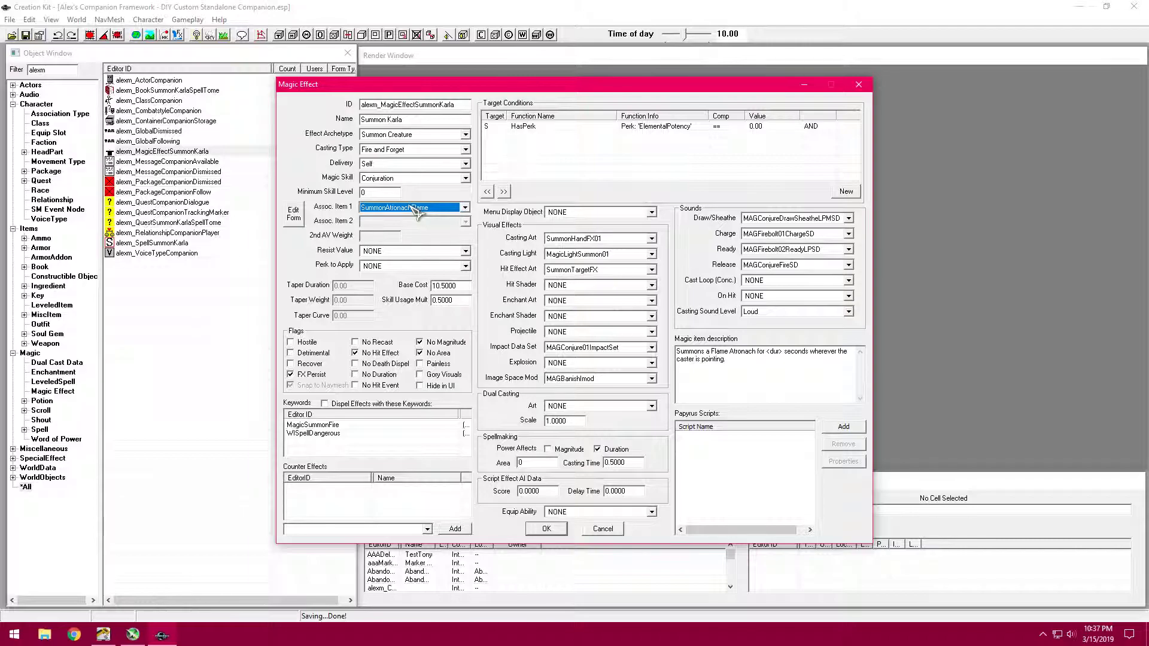
type("alexm_ActorCompanion")
Step: Delete the MagicSummonFire and WISpellDangerous keywords and the HasPerk target condition from the magic effect
right_click(347, 427)
left_click(375, 460)
right_click(333, 426)
left_click(391, 464)
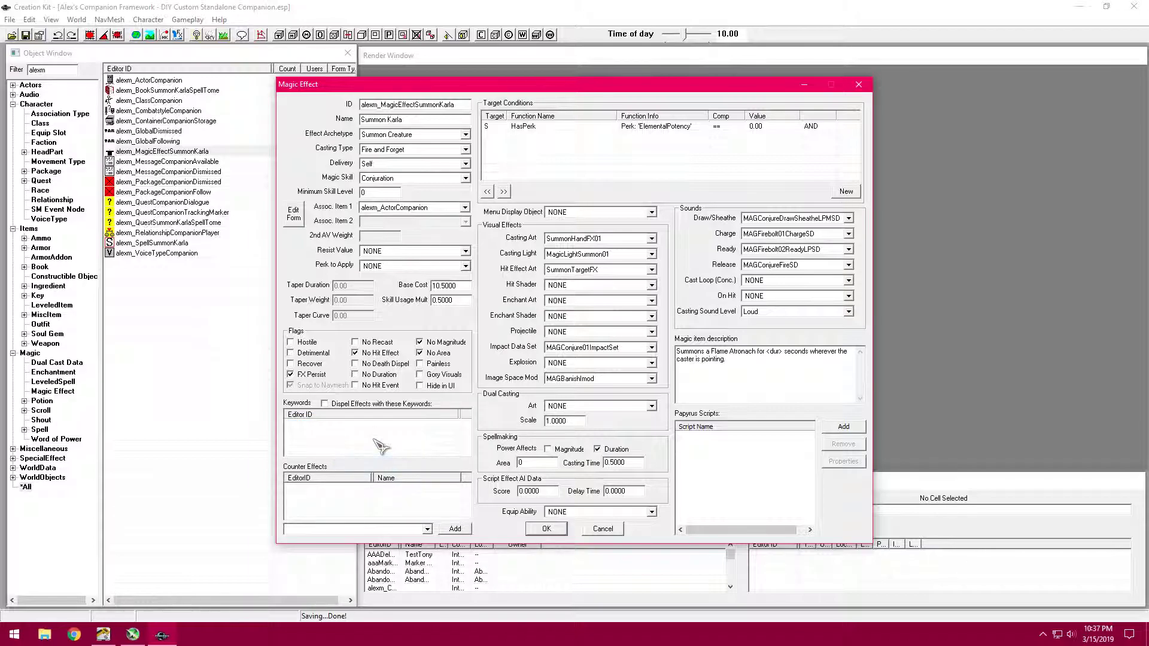
right_click(571, 127)
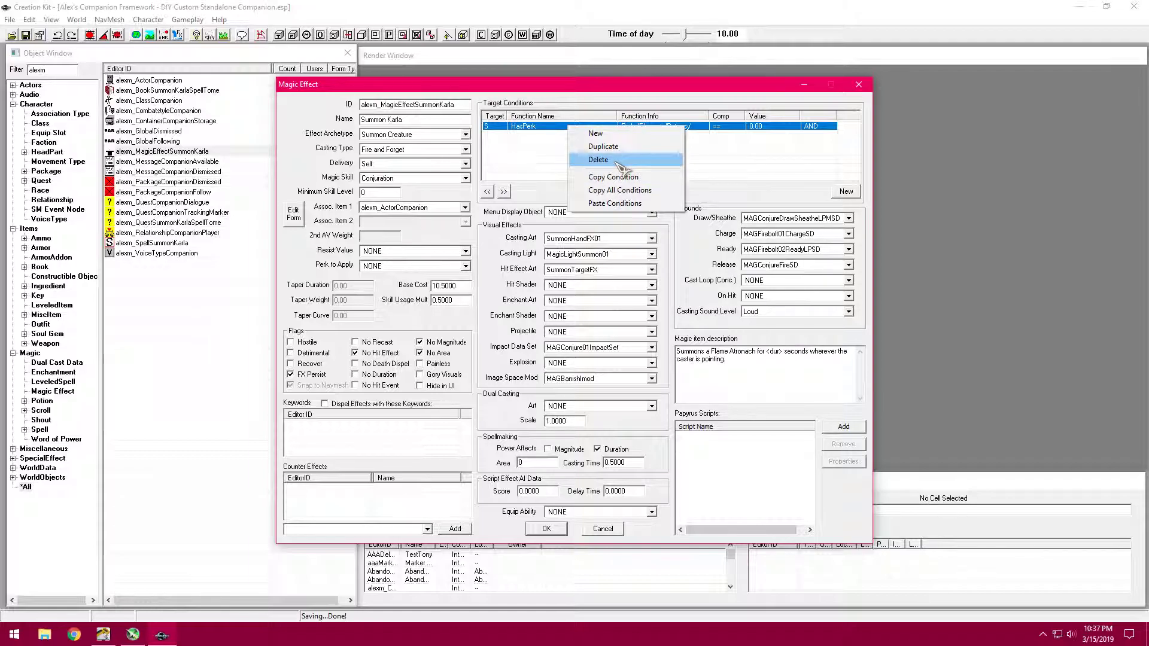
left_click(619, 168)
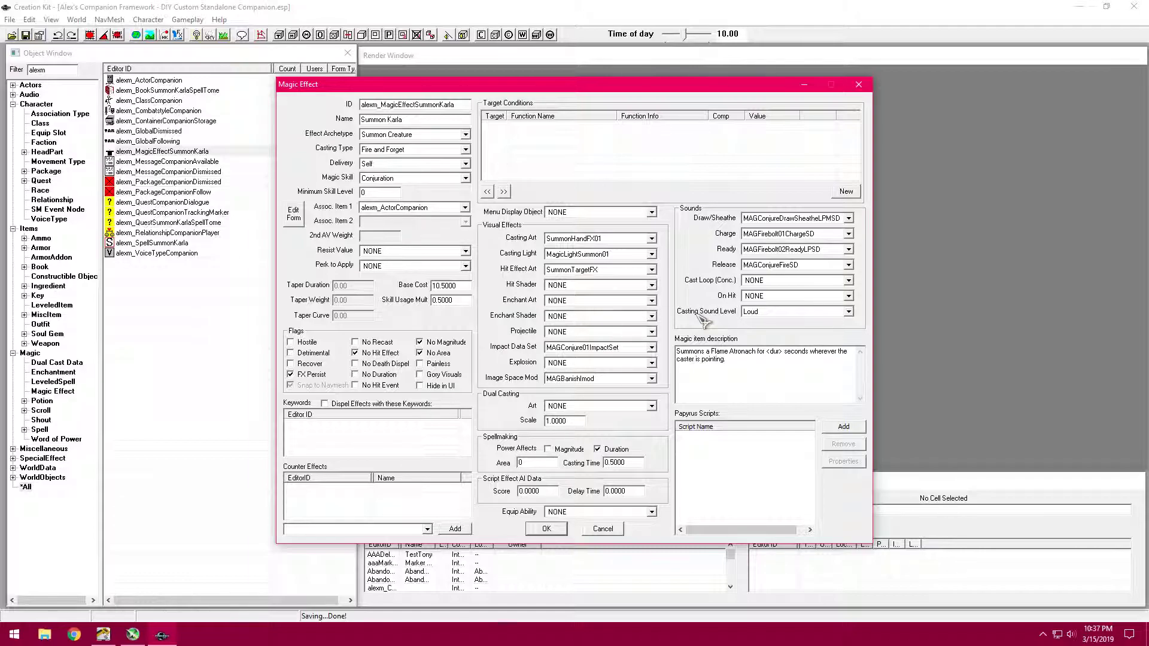
Step: Replace the magic item description with "Summons Karla near you." and accept the magic effect
left_click(764, 313)
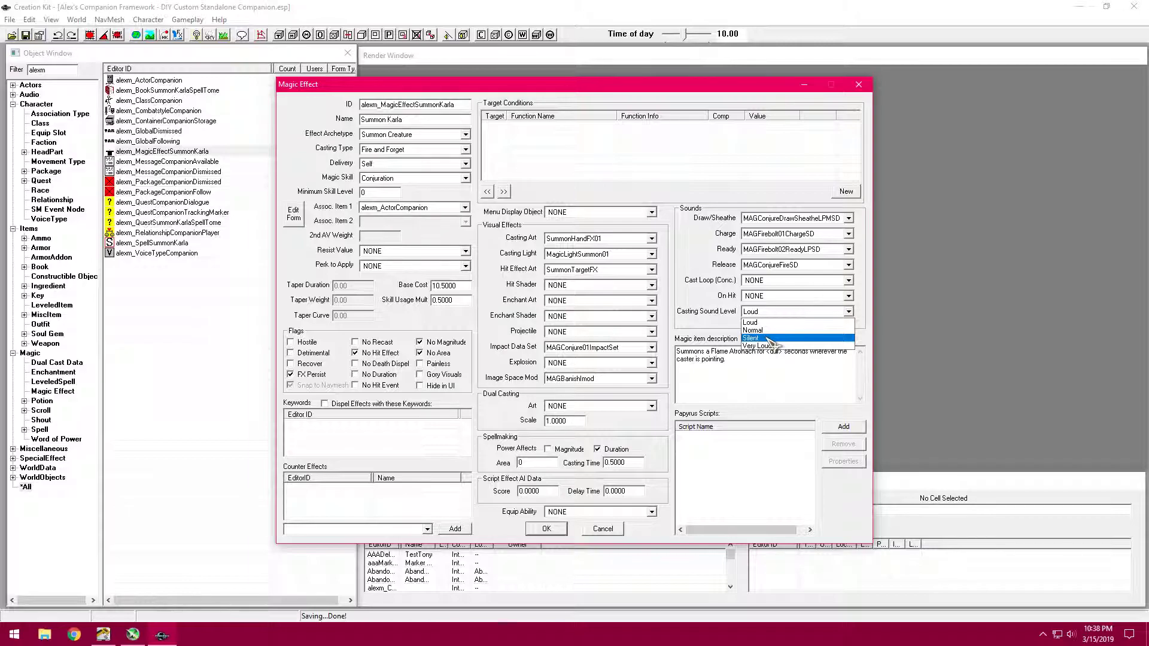
left_click(799, 313)
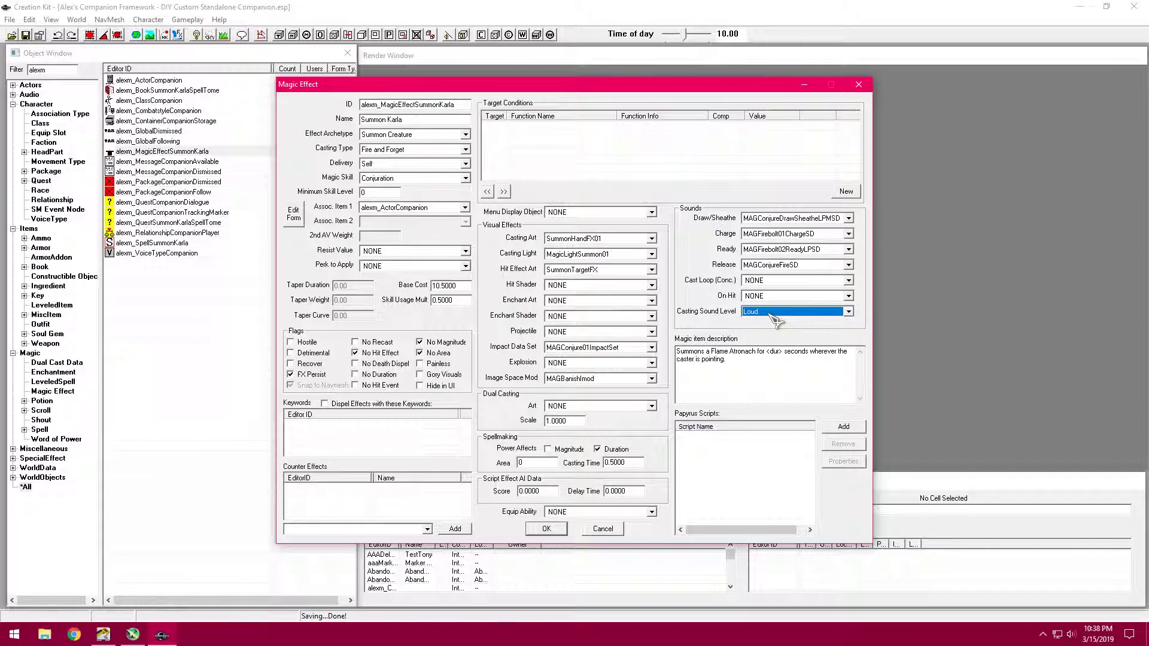
key("Tab")
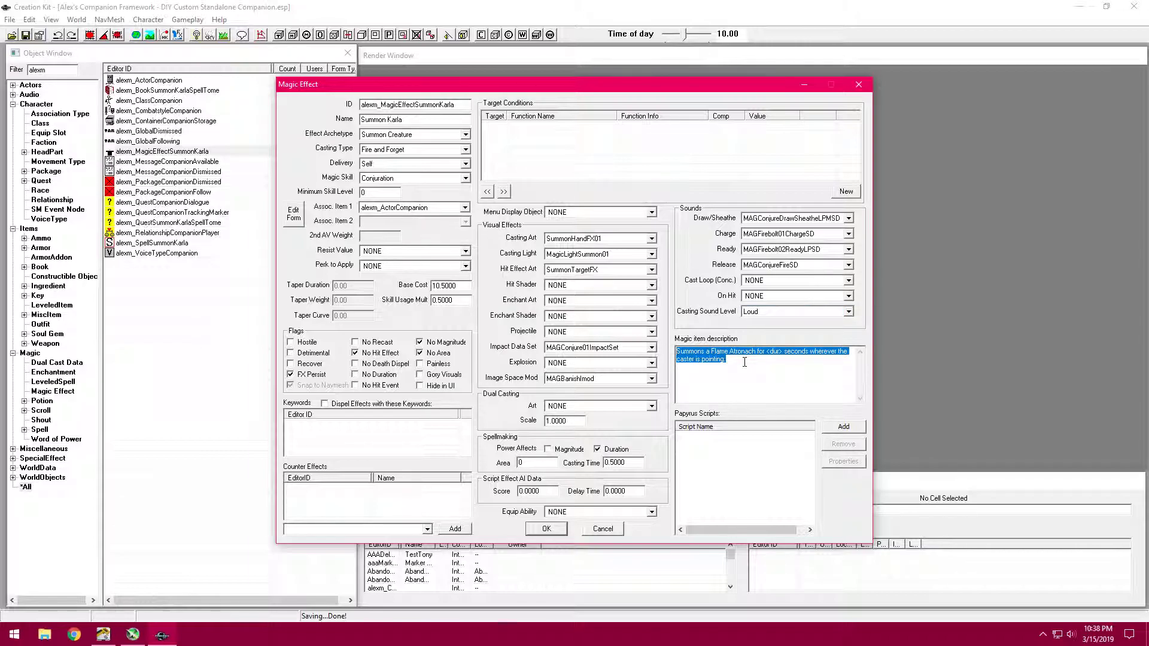
left_click(736, 360)
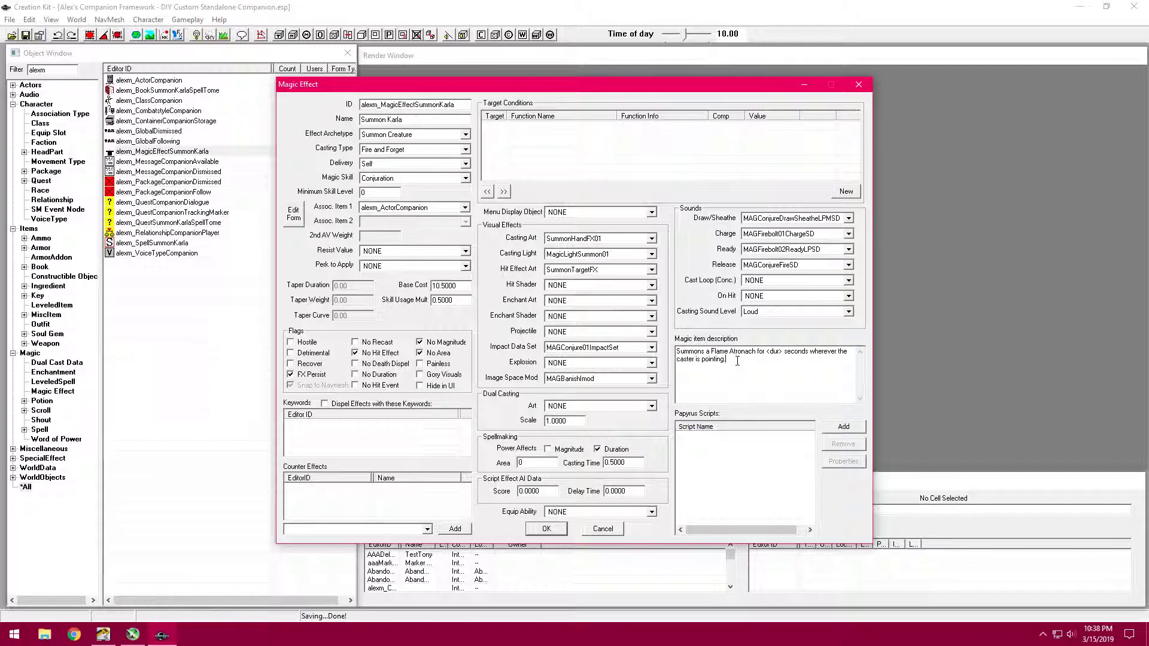
left_click_drag(738, 360, 676, 346)
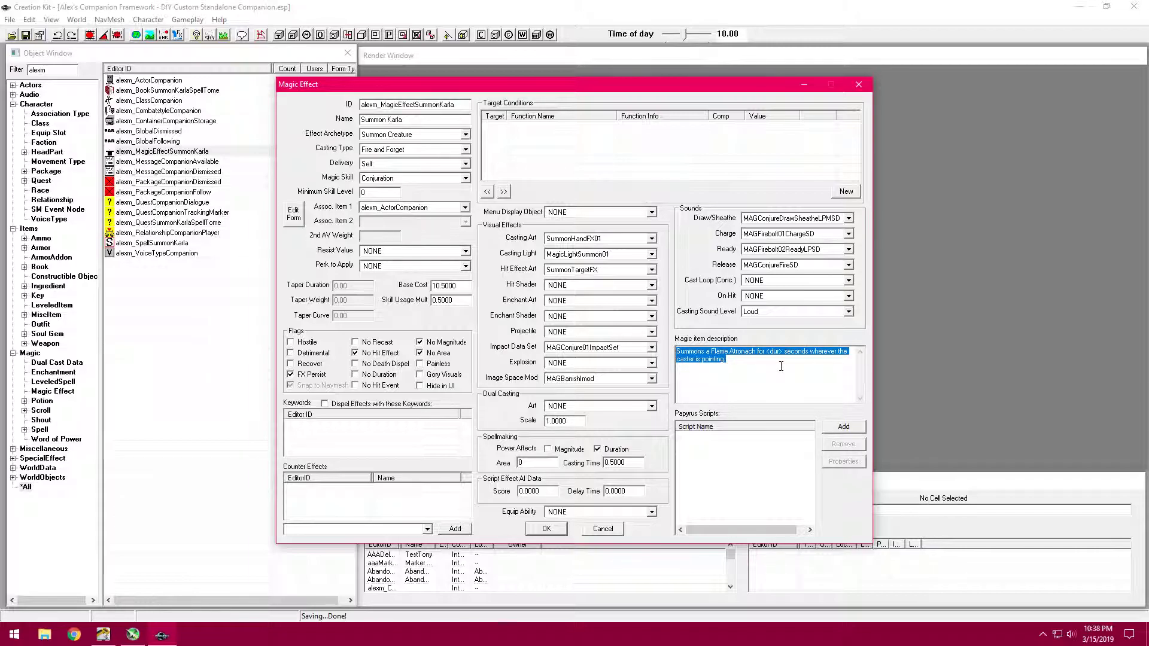
type("Su")
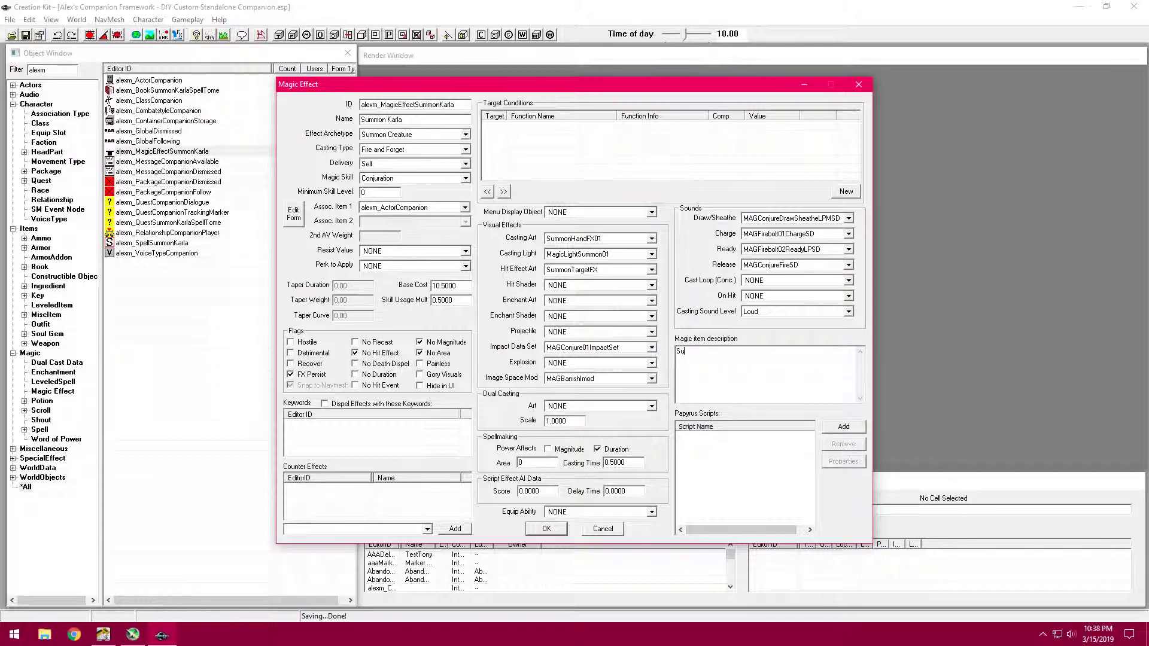
type("mmons Karla near you.")
left_click(546, 529)
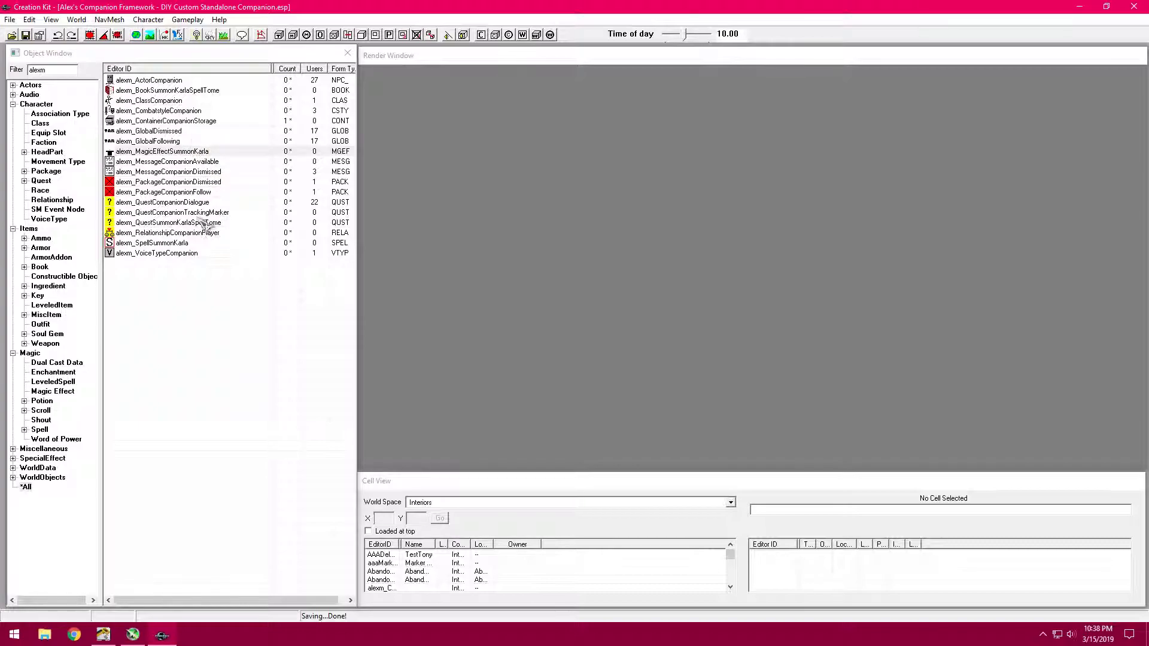
Step: Open the alexm_SpellSummonKarla spell and rename it "Summon Karla"
left_click(183, 244)
double_click(192, 245)
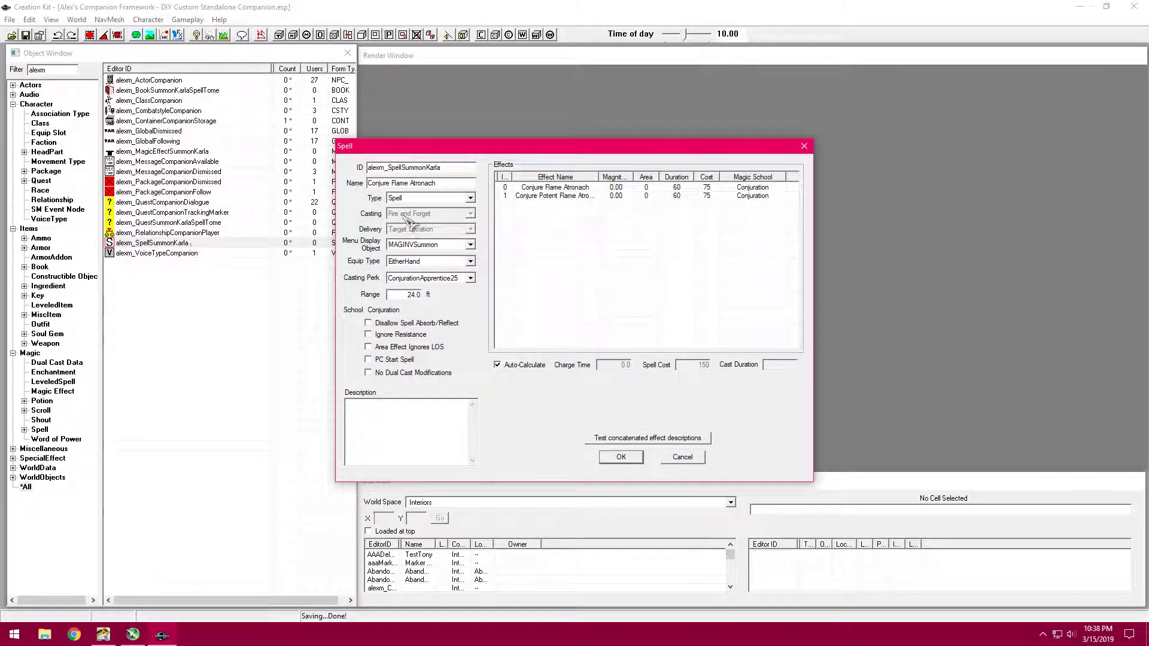
left_click_drag(443, 185, 363, 184)
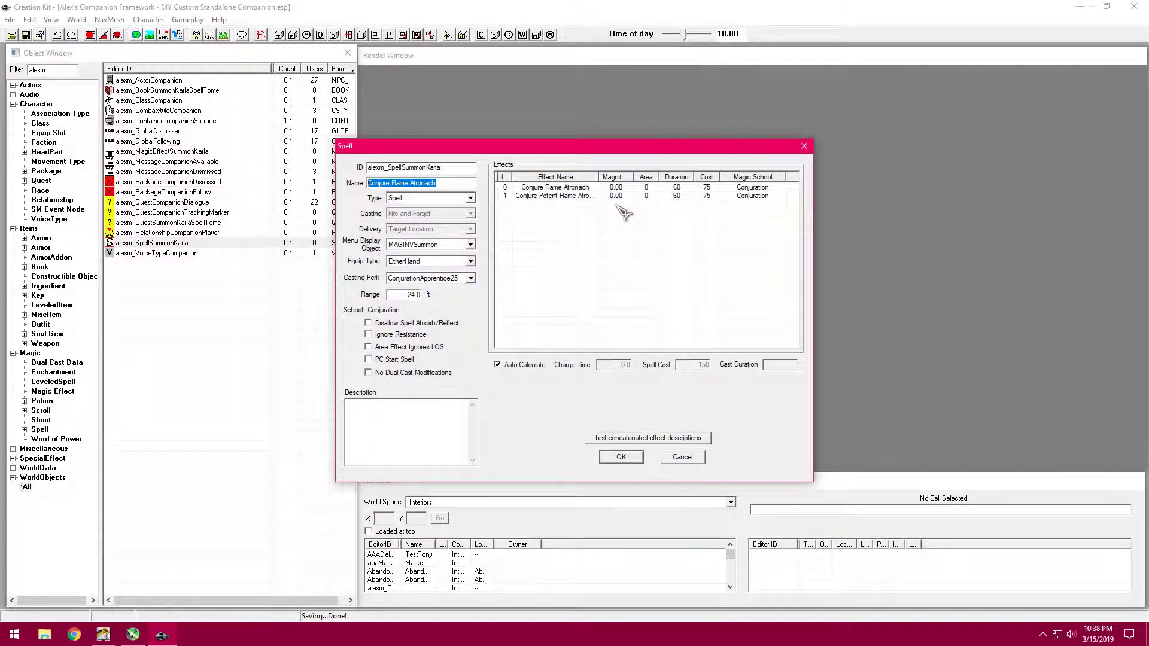
type("Summon Karla")
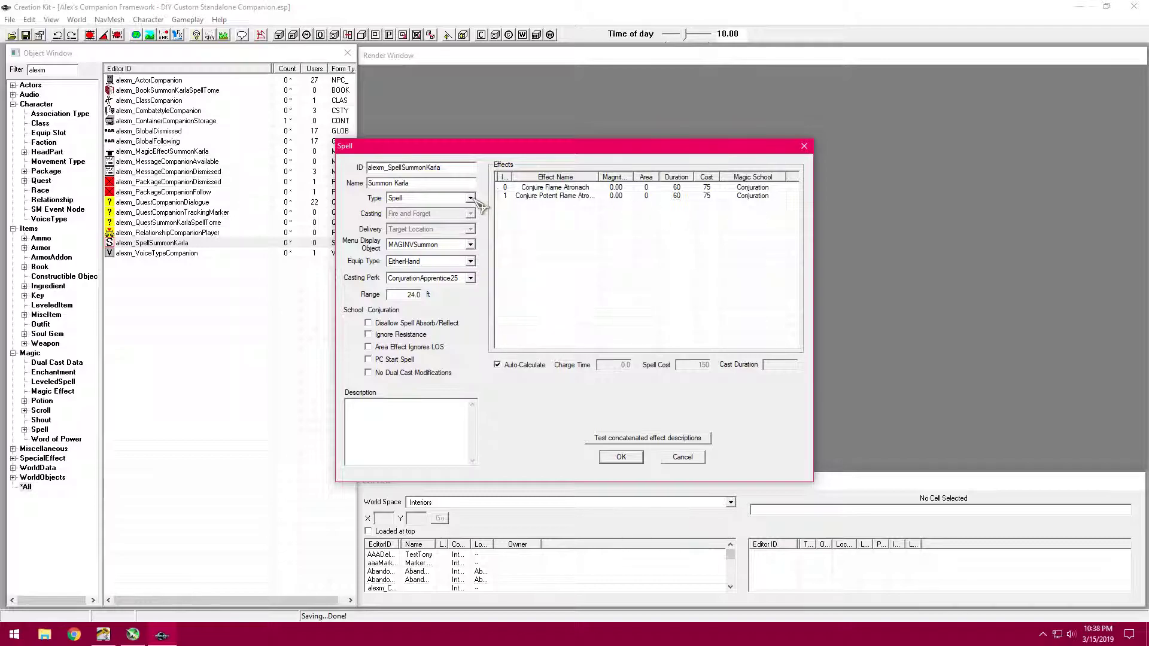
Step: Delete both Flame Atronach effects from the Summon Karla spell
right_click(538, 187)
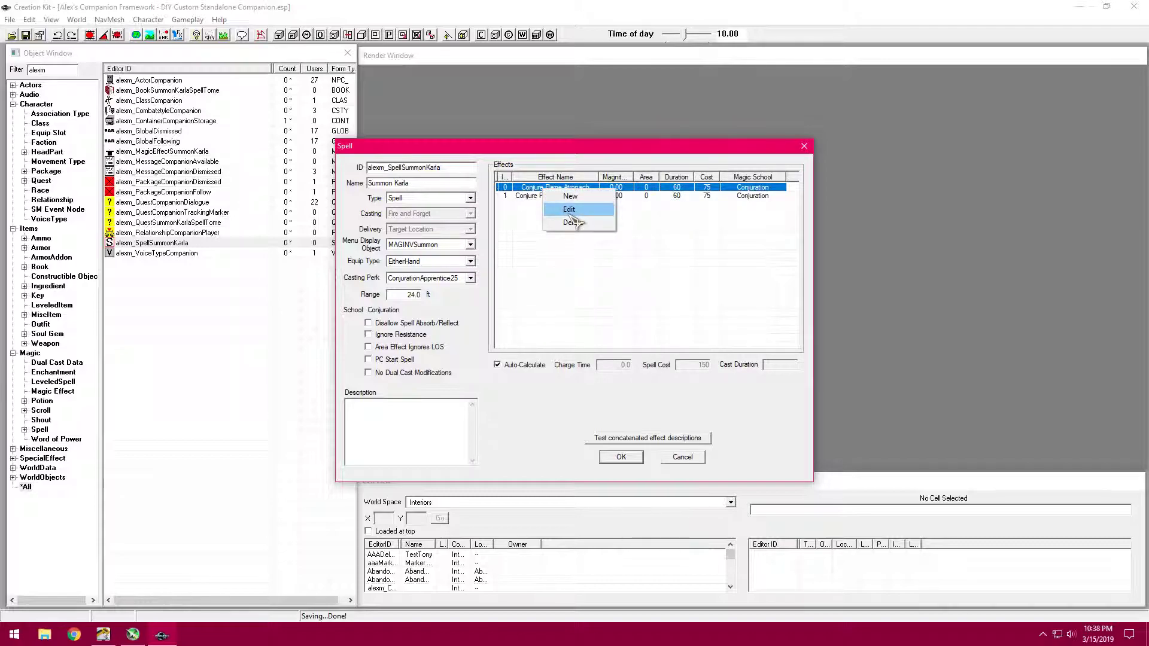
left_click(574, 221)
left_click(614, 351)
right_click(559, 187)
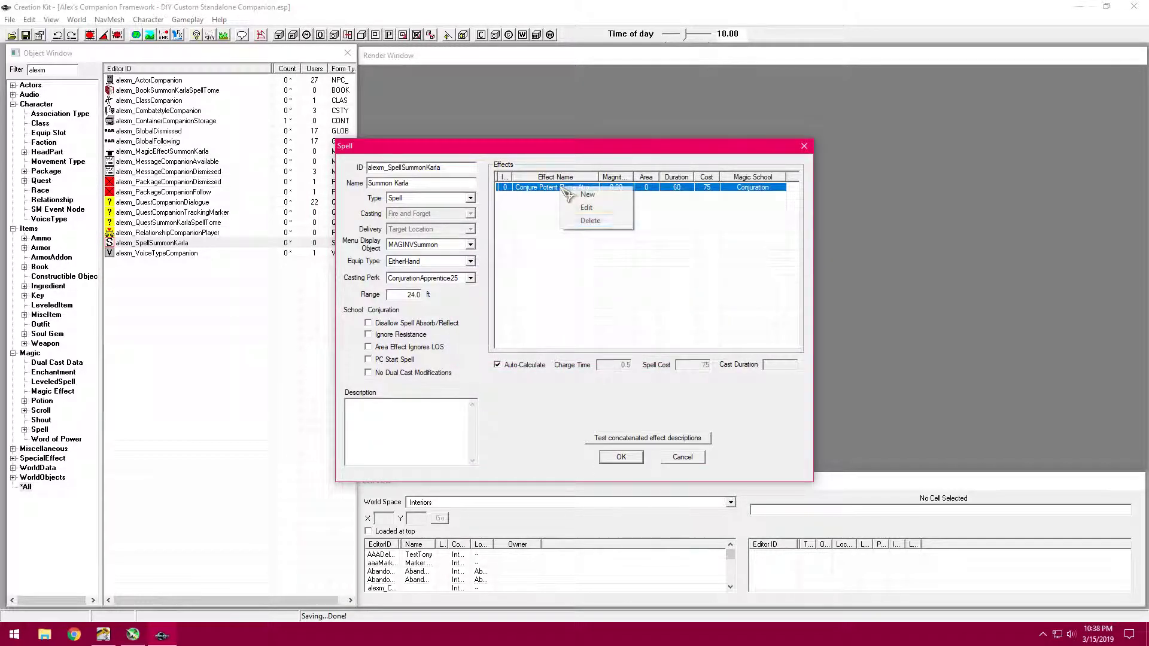
left_click(616, 222)
left_click(615, 353)
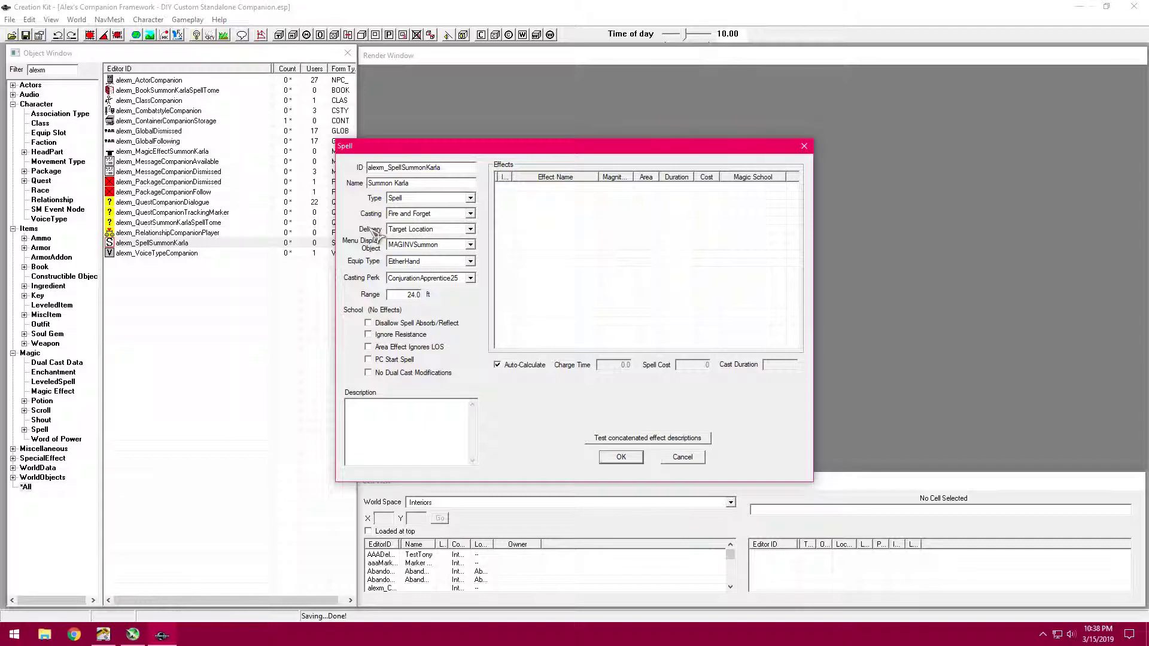
Step: Set the spell's delivery to Self and its casting perk to NONE
left_click(413, 229)
left_click(418, 264)
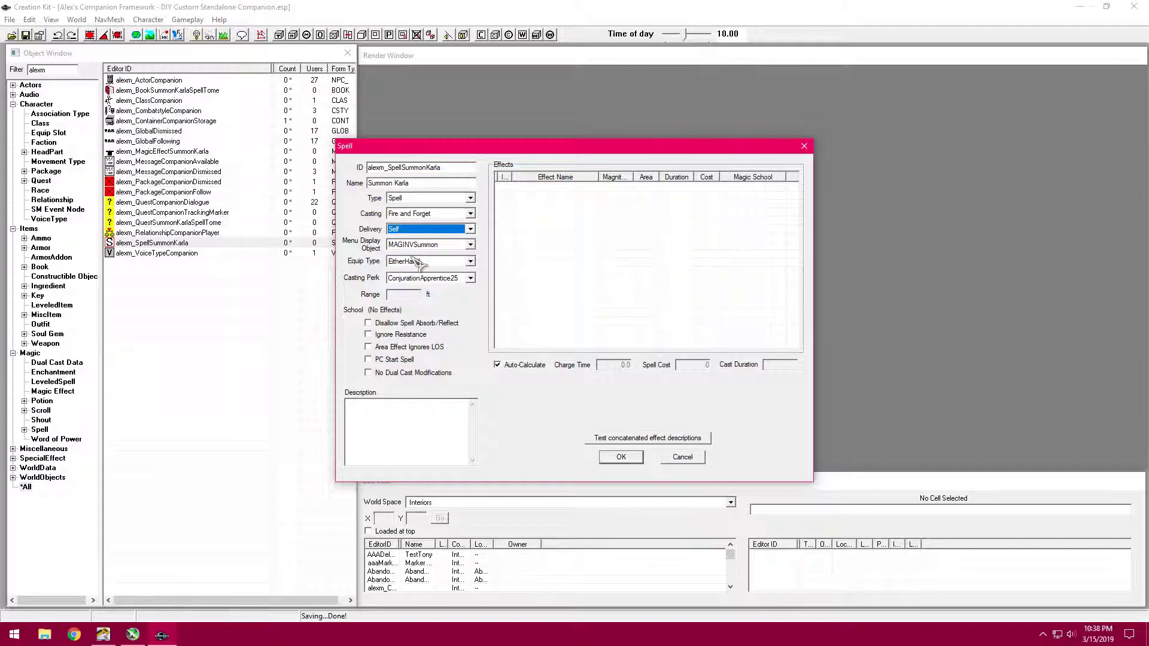
left_click(470, 277)
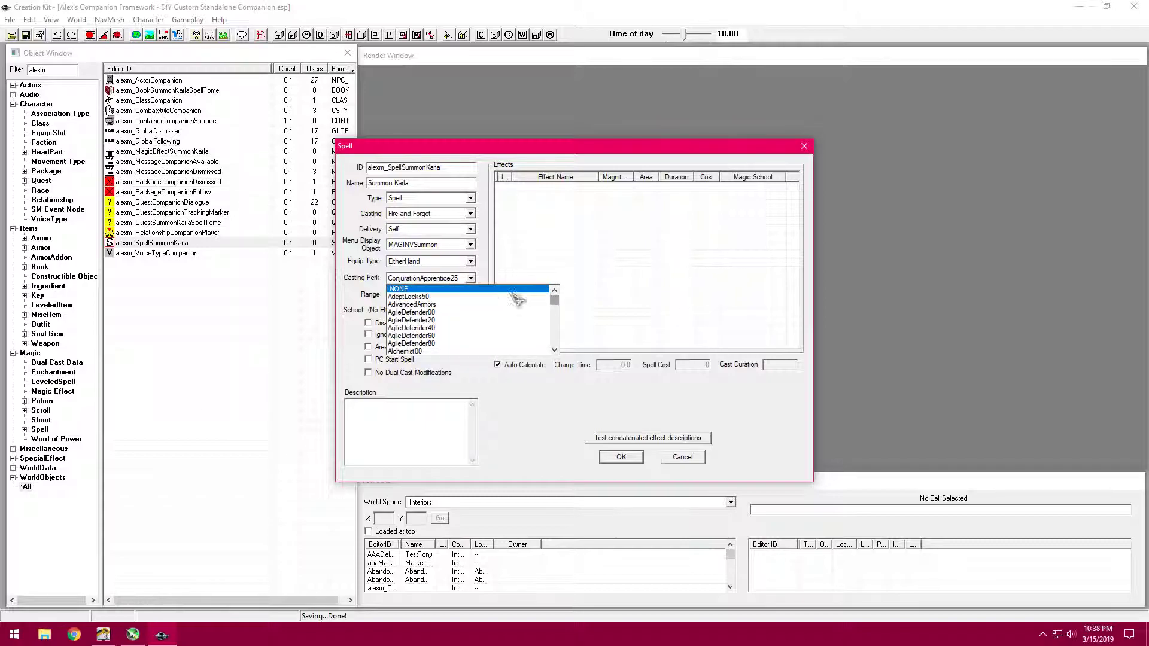
left_click(503, 289)
Step: Add alexm_MagicEffectSummonKarla as a new effect of the spell with a duration of 0
right_click(558, 239)
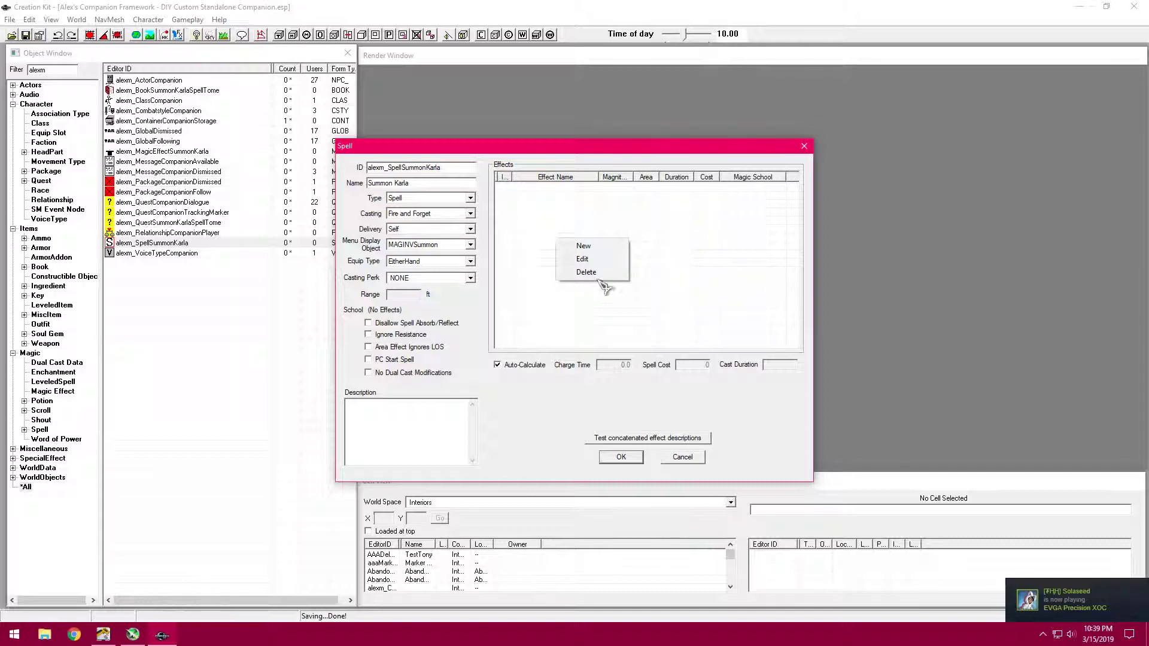
left_click(602, 250)
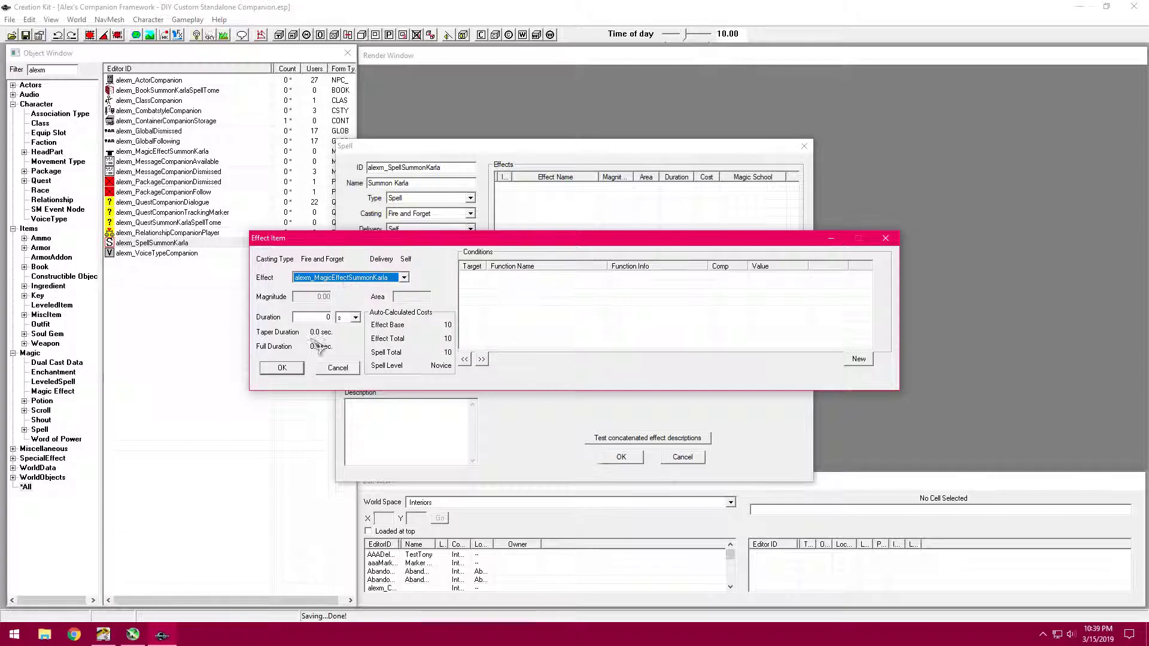
left_click(282, 367)
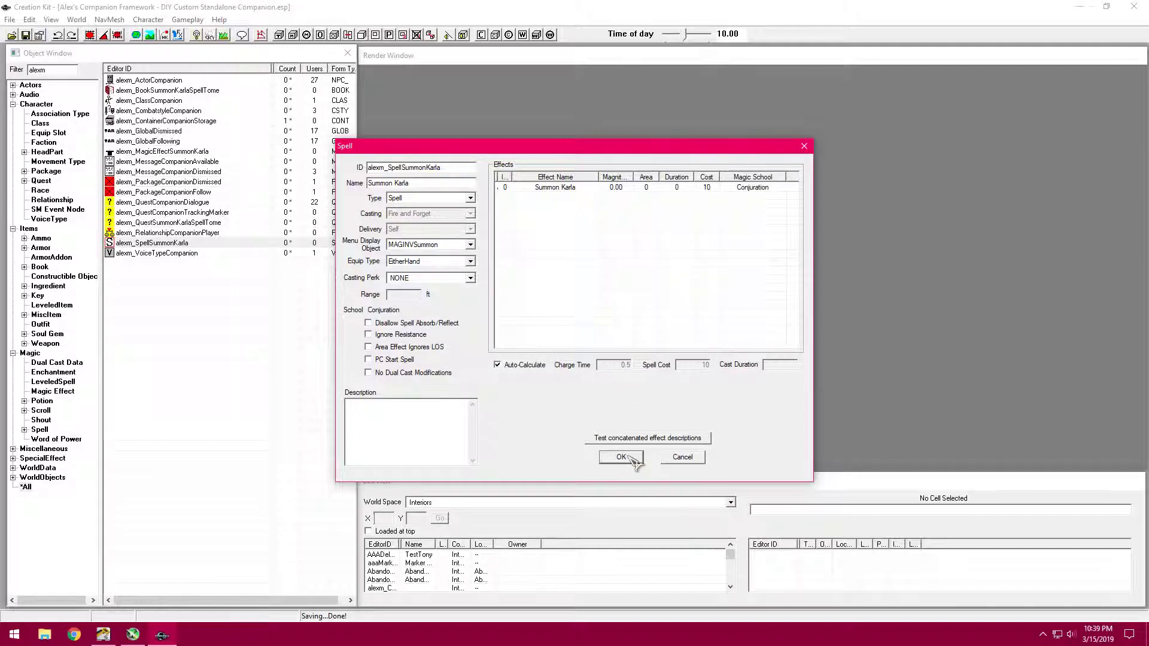
Step: Turn off the spell's cost auto-calculation, set the spell cost to 0, and save the plugin with the accepted spell
left_click(528, 366)
left_click_drag(691, 367, 761, 368)
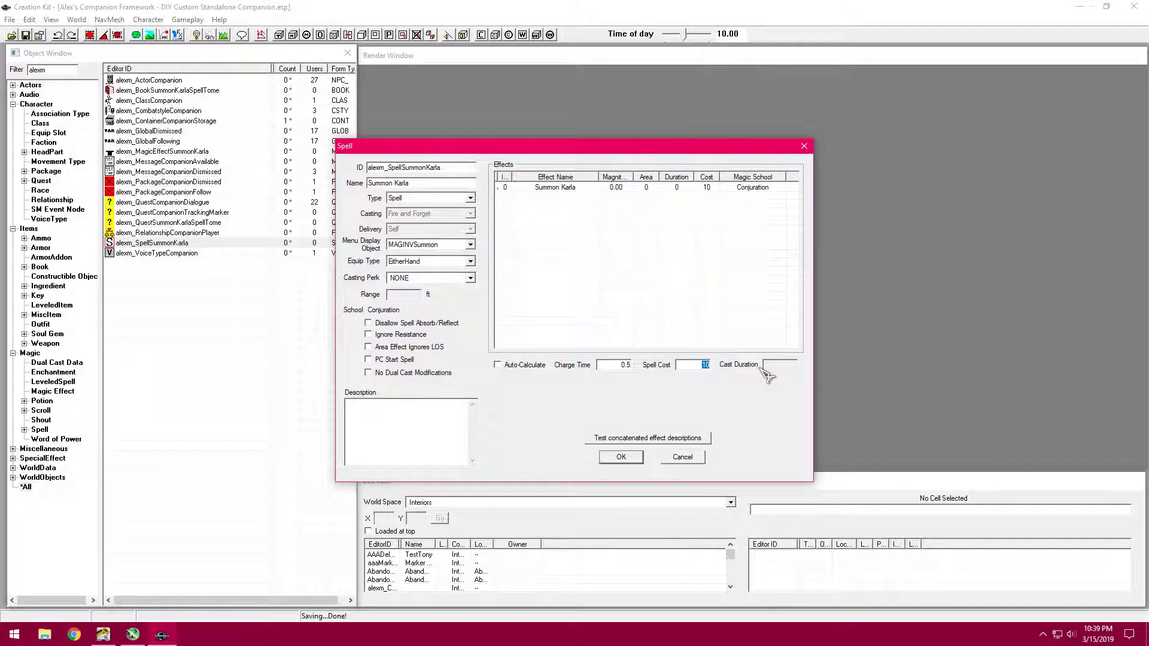
type("100")
left_click_drag(689, 365, 782, 365)
type("0")
left_click(621, 458)
left_click(26, 34)
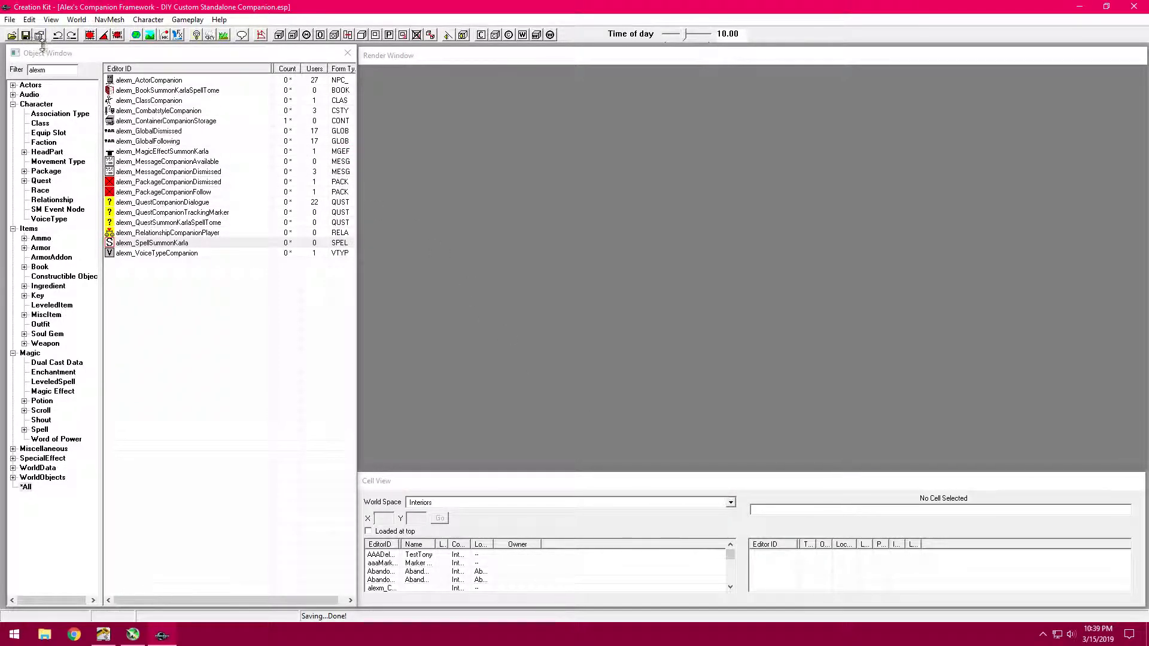
Step: Rename the alexm_BookSummonKarlaSpellTome book "Spell Tome: Summon Karla" and set its value to 25
double_click(216, 91)
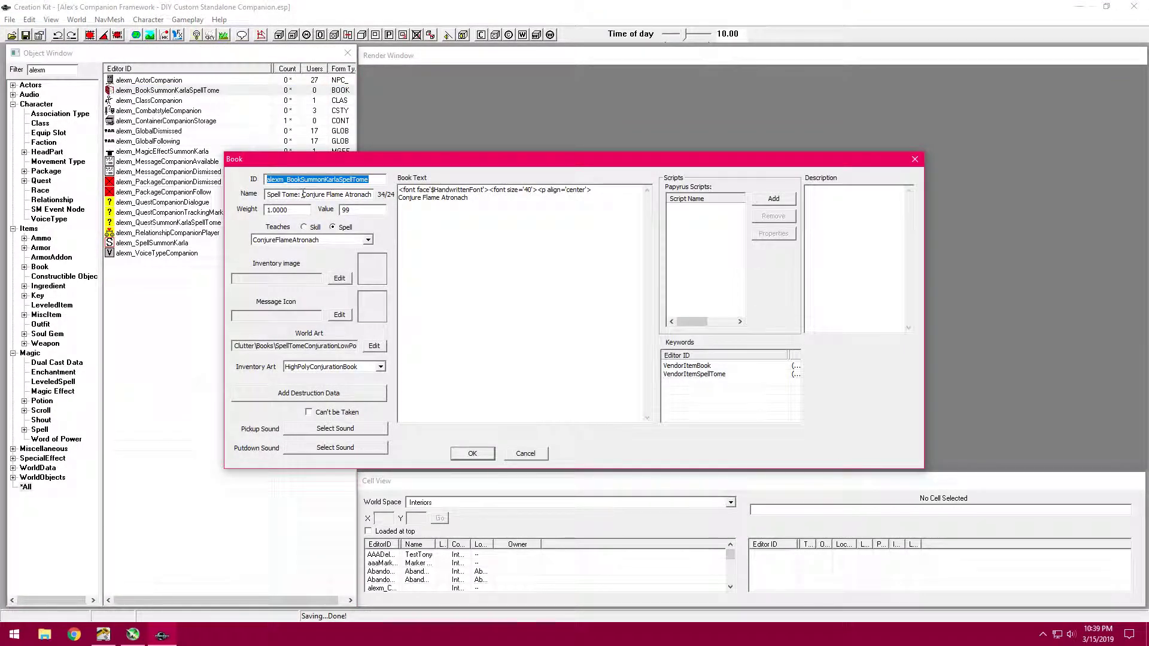
left_click_drag(303, 195, 372, 195)
type("Summon")
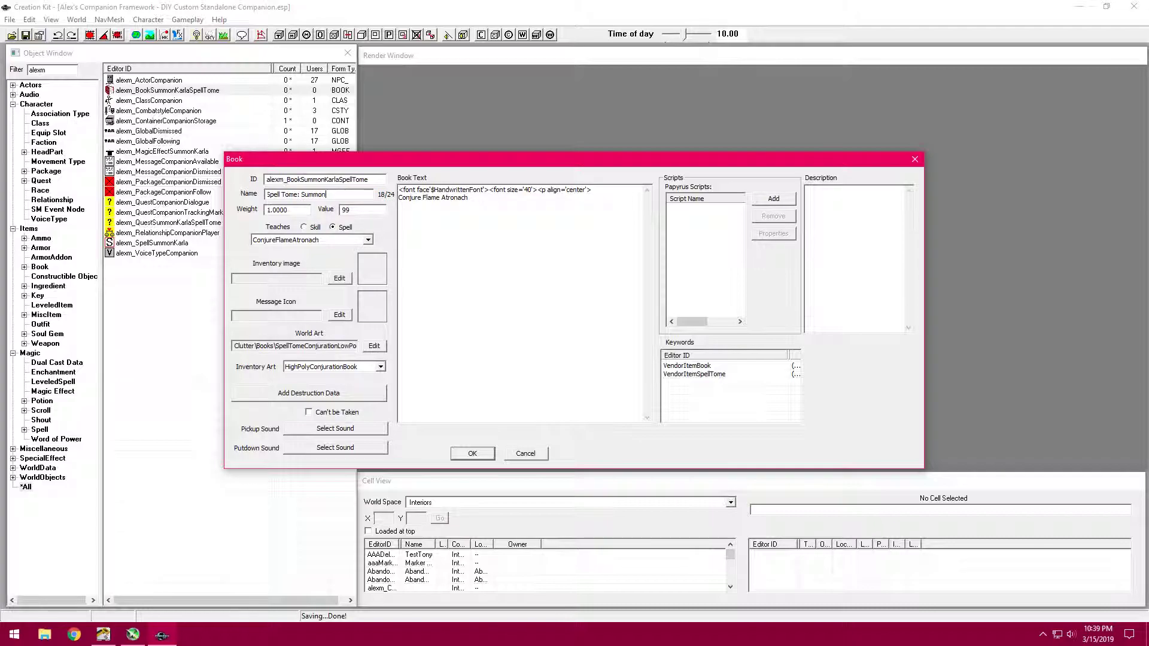
type(" Karla")
double_click(342, 209)
type("25")
Step: Make the spell tome teach the alexm_SpellSummonKarla spell
left_click(353, 239)
left_click(354, 241)
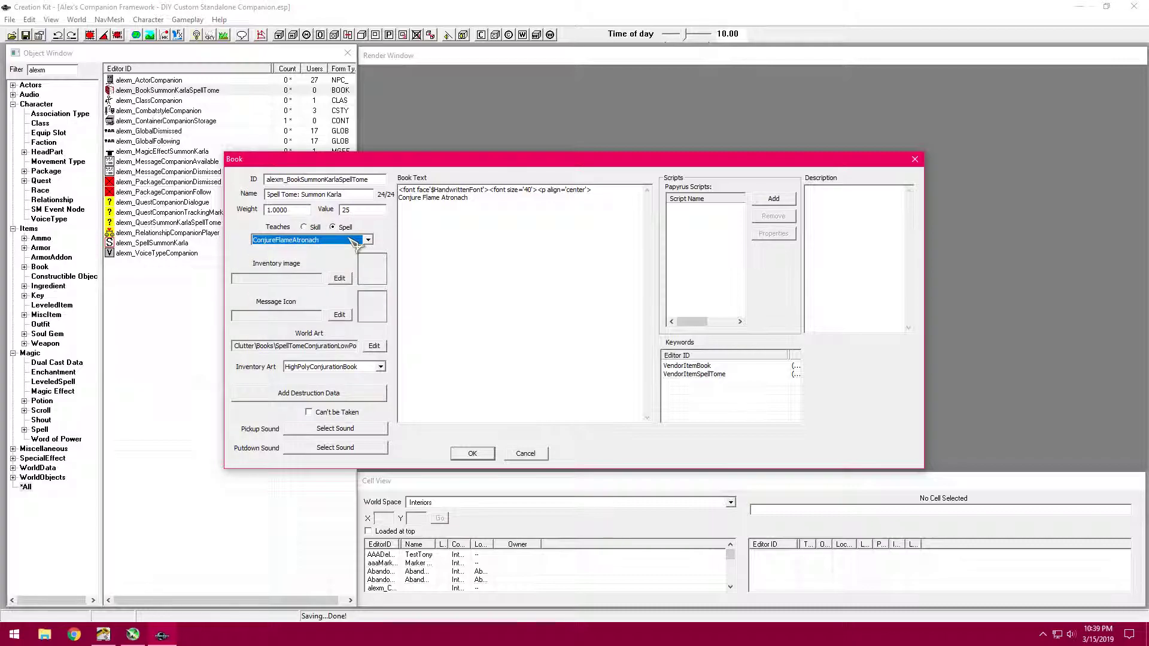
type("alexm_SpellSummonKarla")
left_click(305, 239)
left_click(329, 241)
Step: Replace the "Conjure Flame Atronach" line in the spell tome's book text with "Summon Karla" and accept the book
left_click_drag(468, 198, 400, 192)
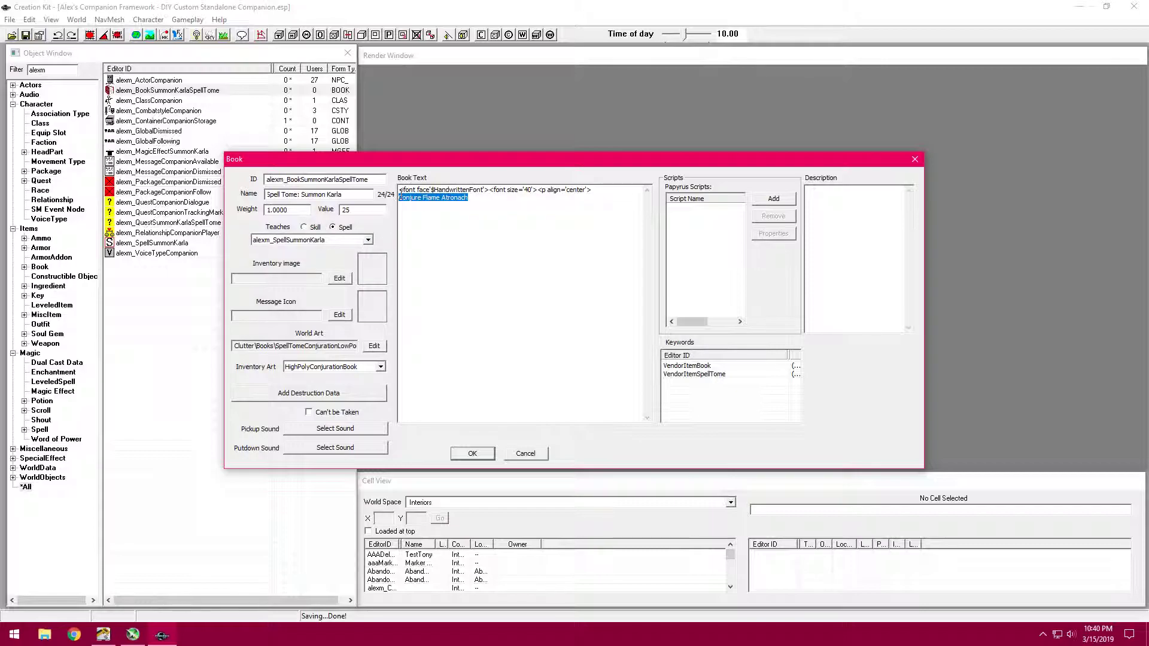
type("Summon Karla")
key("ctrl+a")
left_click(450, 200)
left_click_drag(450, 199, 371, 183)
left_click(460, 202)
left_click(473, 456)
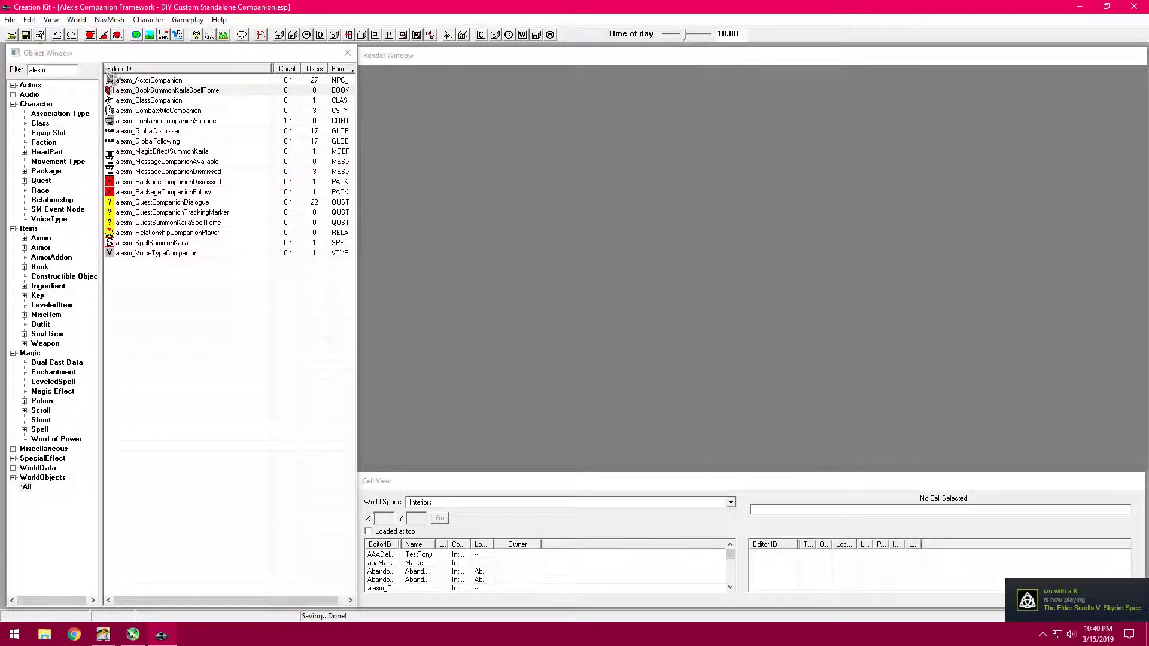
Step: Attach a new script named alexm_ScriptSummonKarlaSpell, extending activemagiceffect, to the alexm_MagicEffectSummonKarla magic effect
left_click(186, 152)
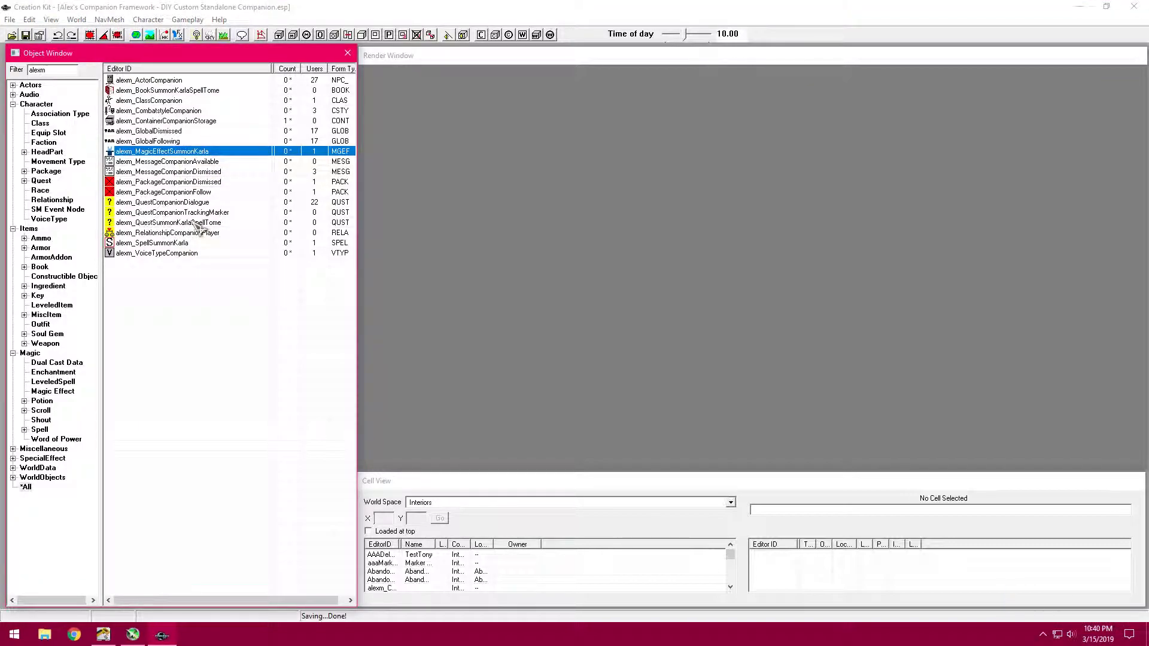
left_click(214, 223)
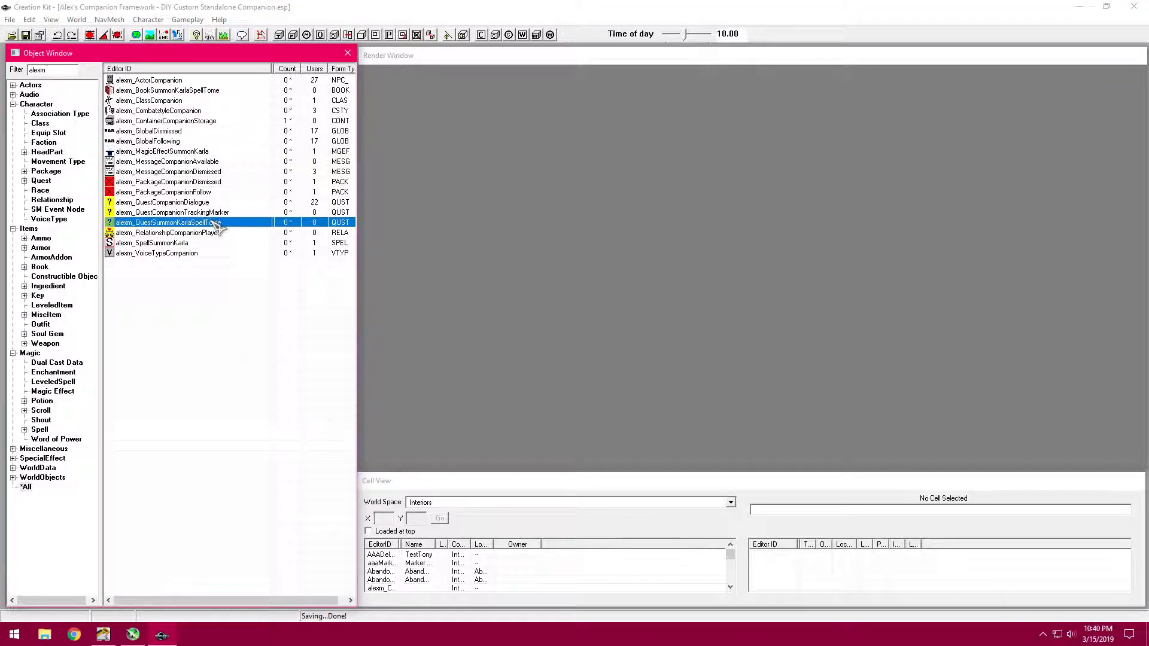
left_click(194, 153)
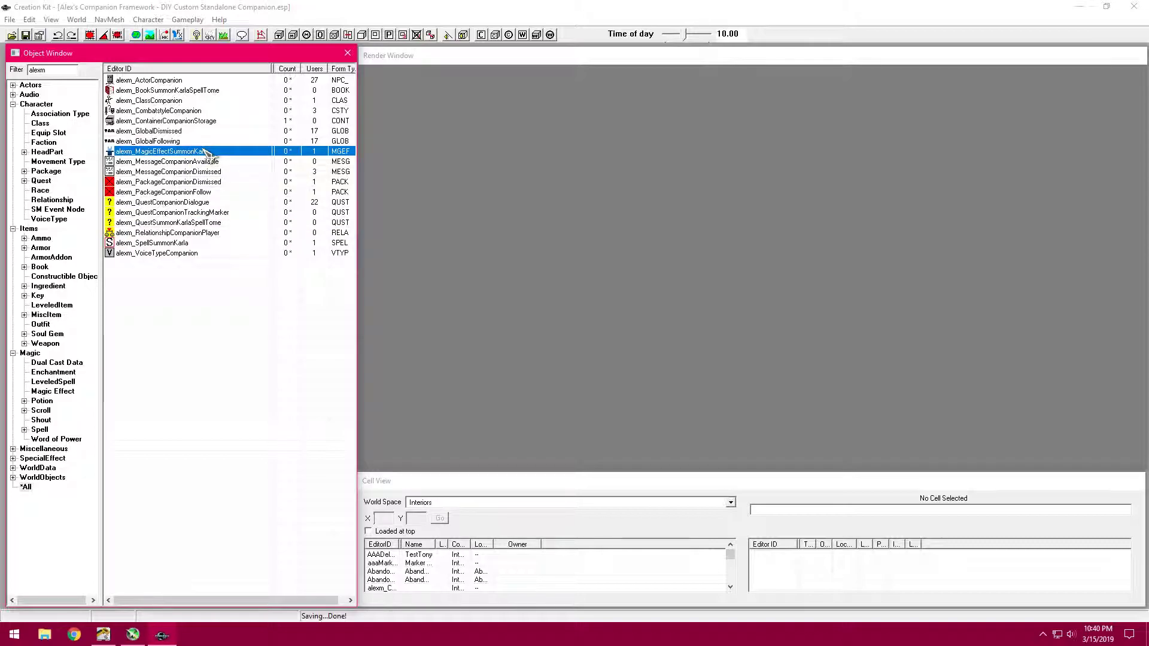
double_click(194, 153)
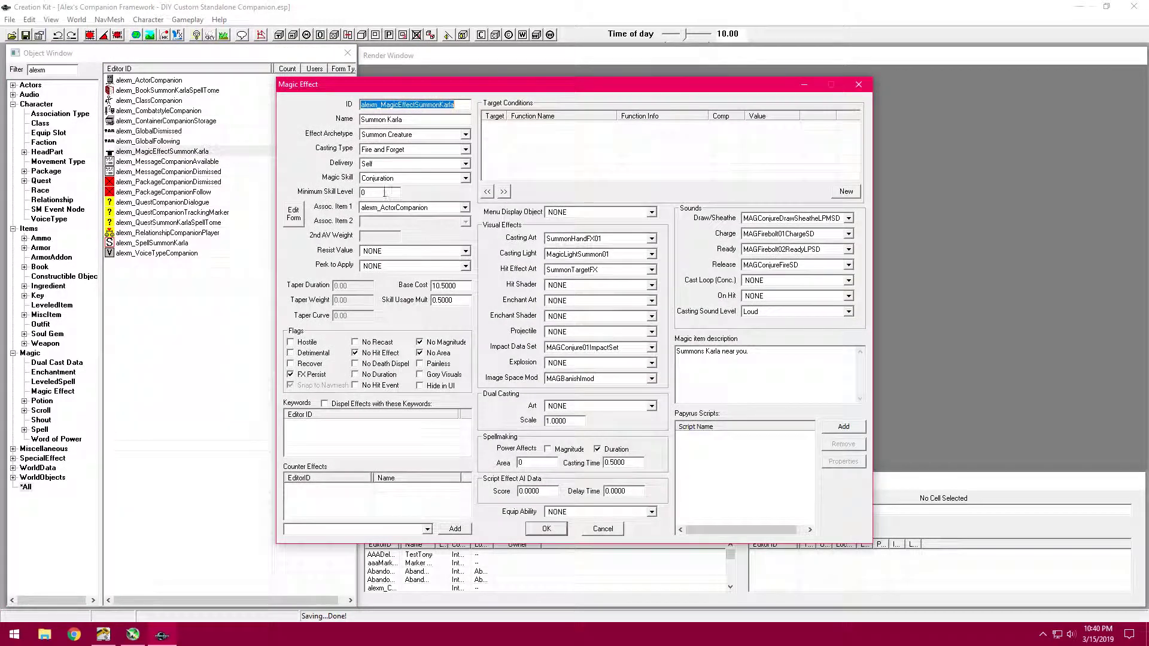
left_click(840, 426)
double_click(322, 152)
double_click(366, 140)
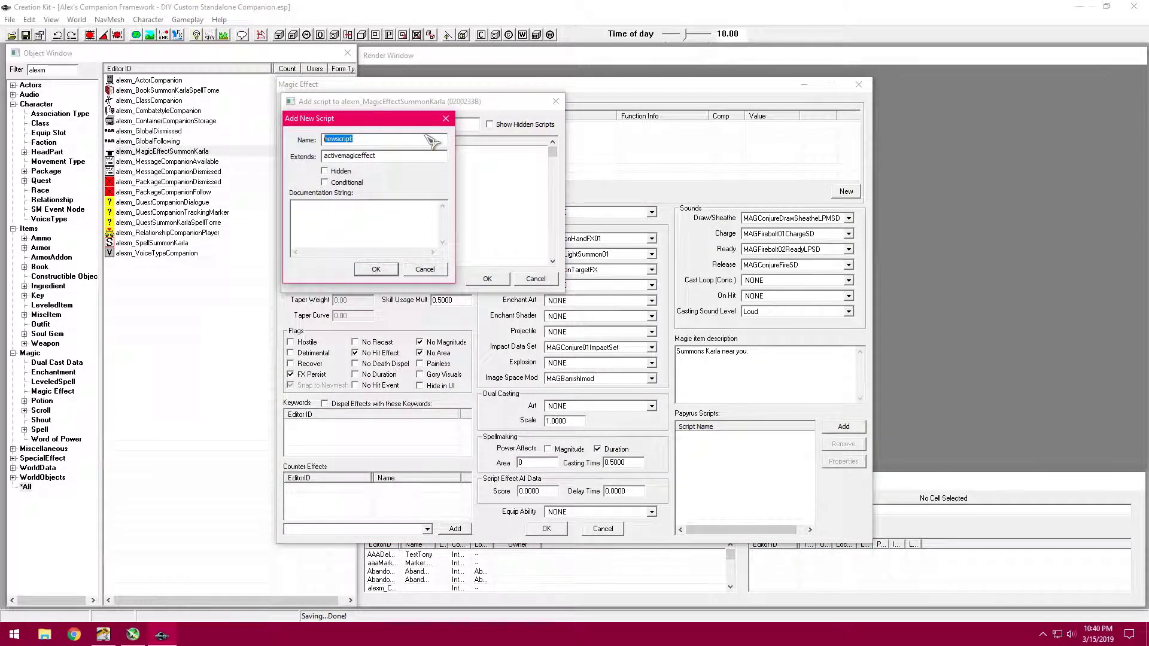
type("alexm_ScriptSummonKarlaSpell")
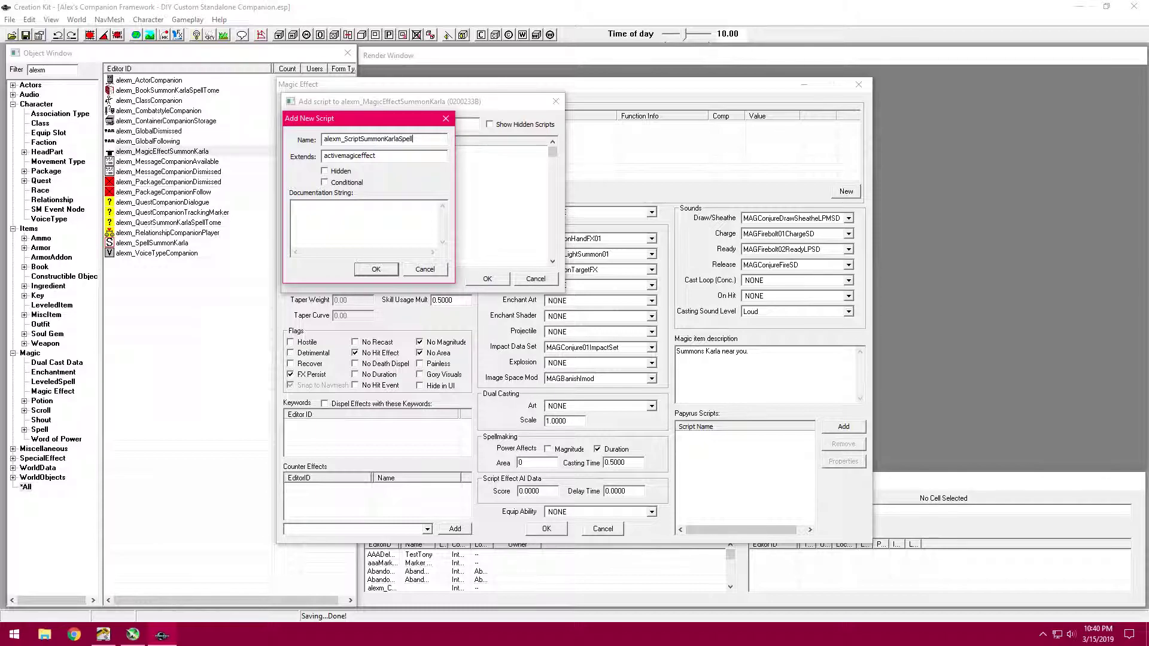
left_click(394, 269)
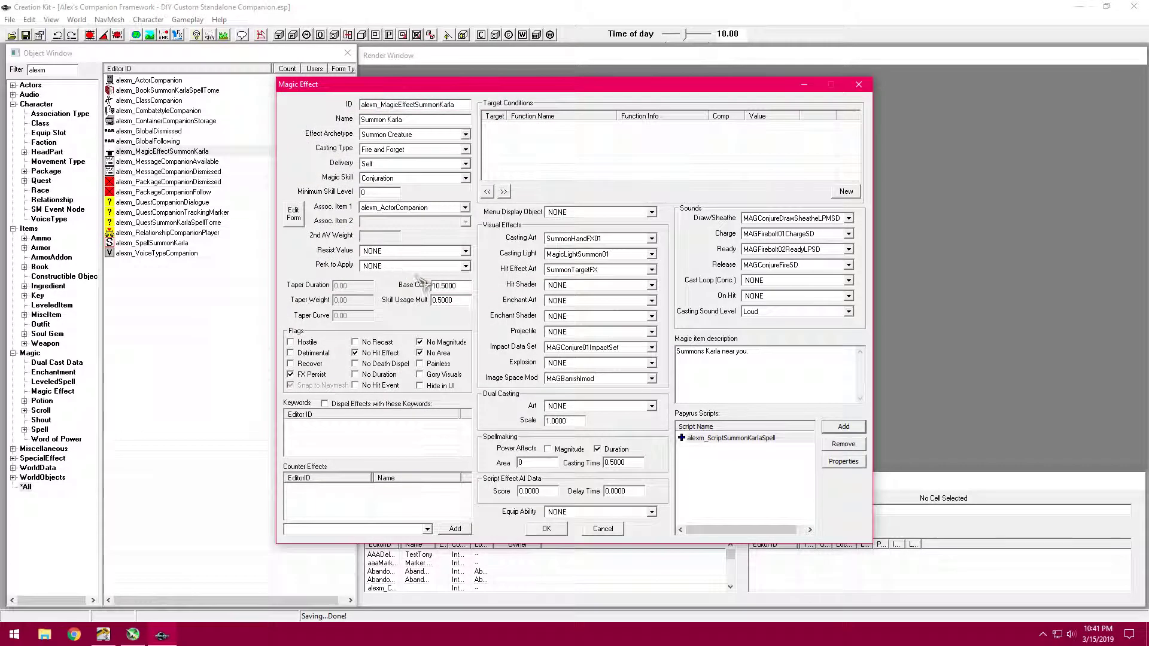
Step: Add an Actor property named Player to the alexm_ScriptSummonKarlaSpell script
double_click(727, 441)
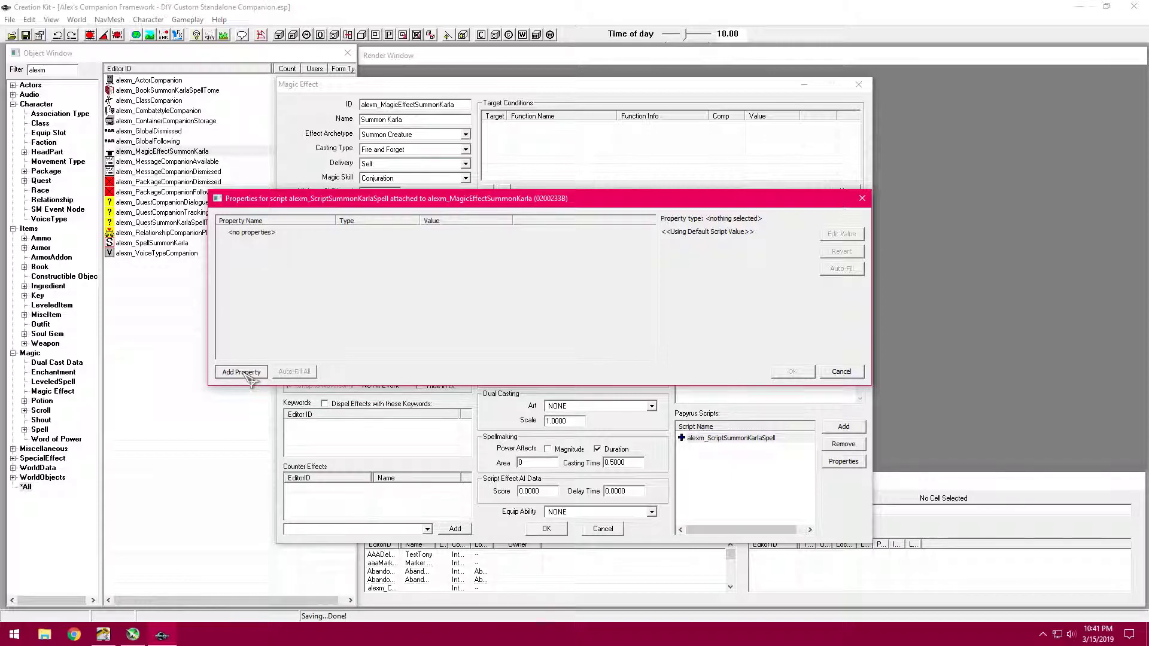
left_click(239, 372)
double_click(293, 254)
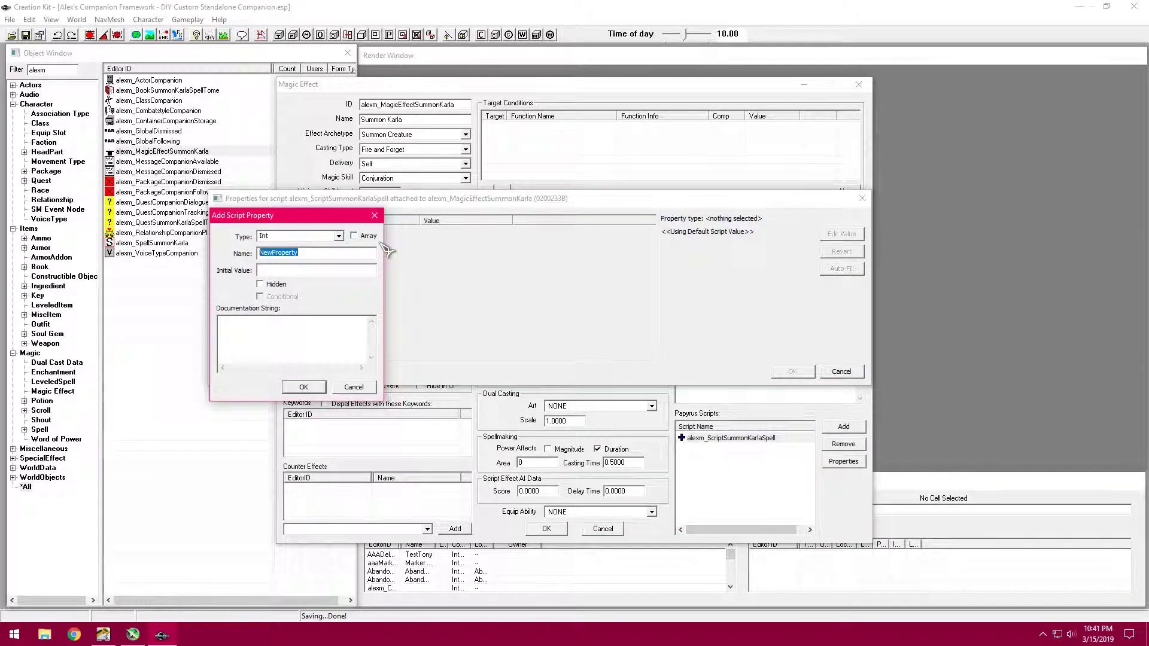
left_click(322, 239)
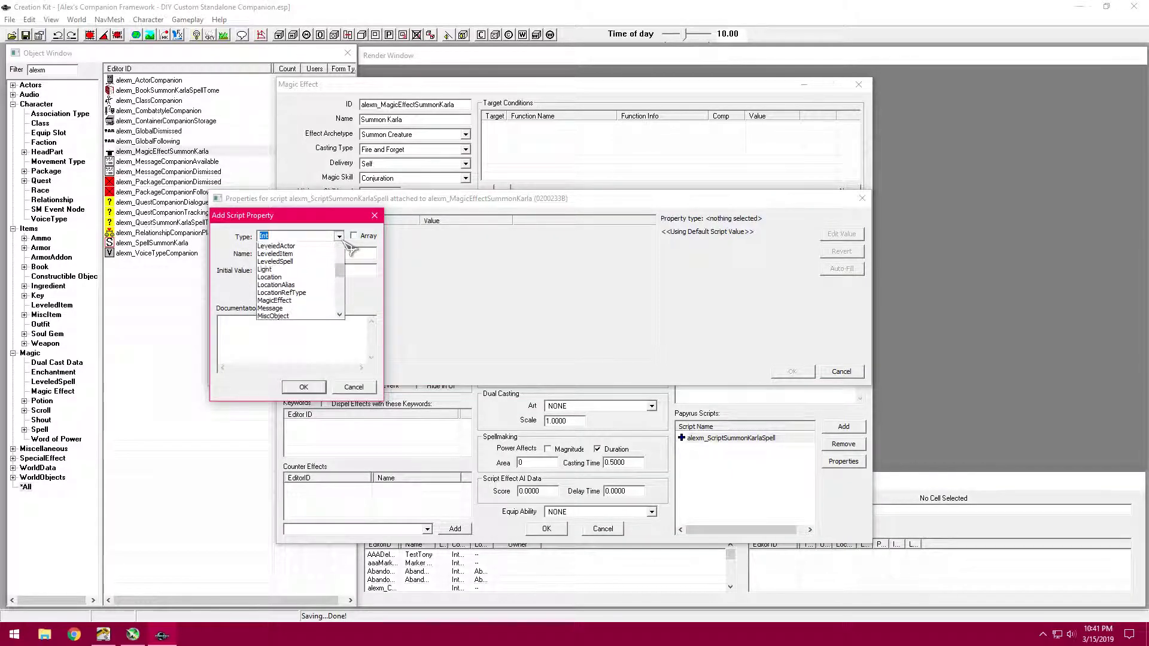
scroll(305, 269, "up", 3)
left_click(305, 271)
key("Tab")
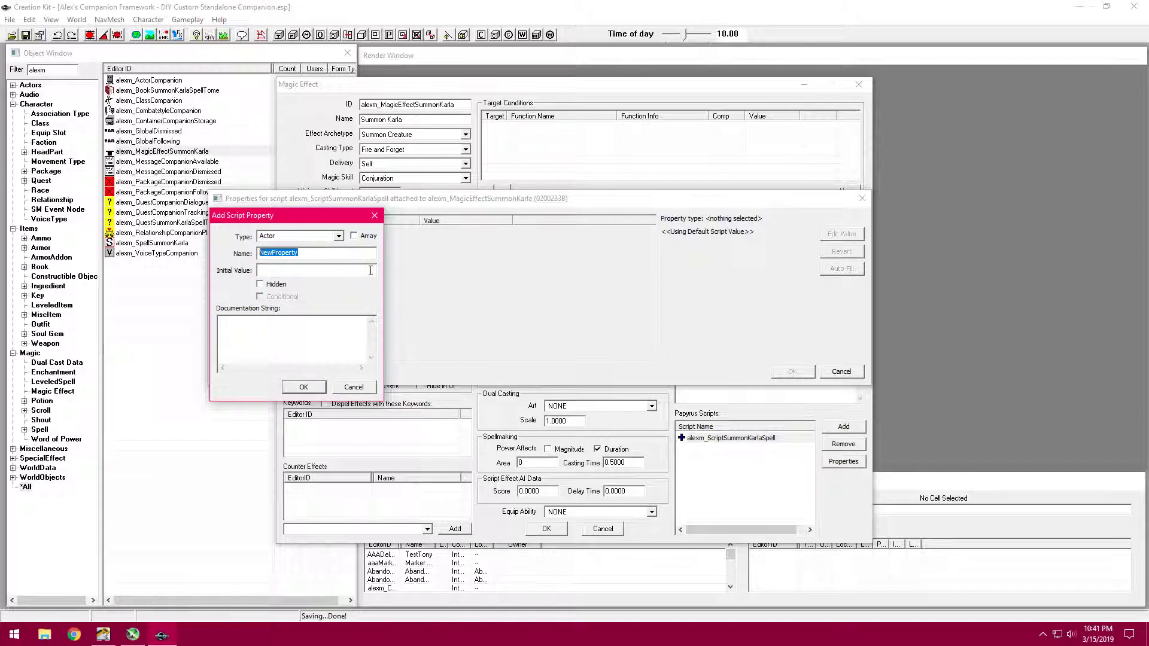
type("Player")
double_click(268, 253)
left_click(303, 386)
Step: Add a second Actor property named Karla to the script
left_click(242, 371)
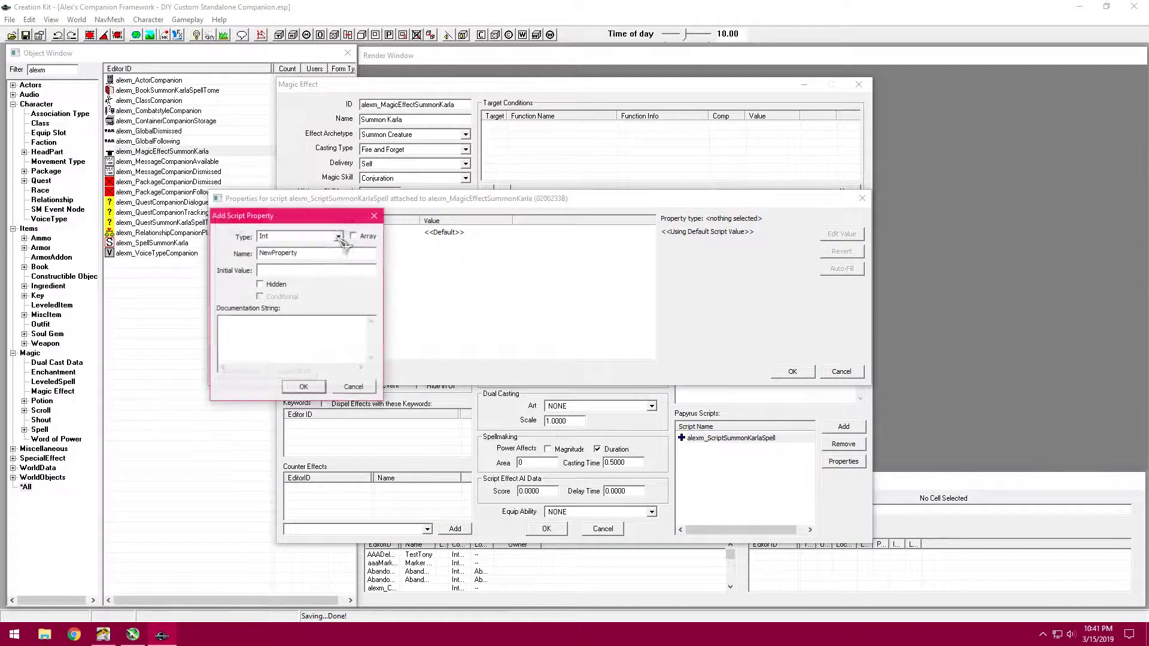
left_click(339, 236)
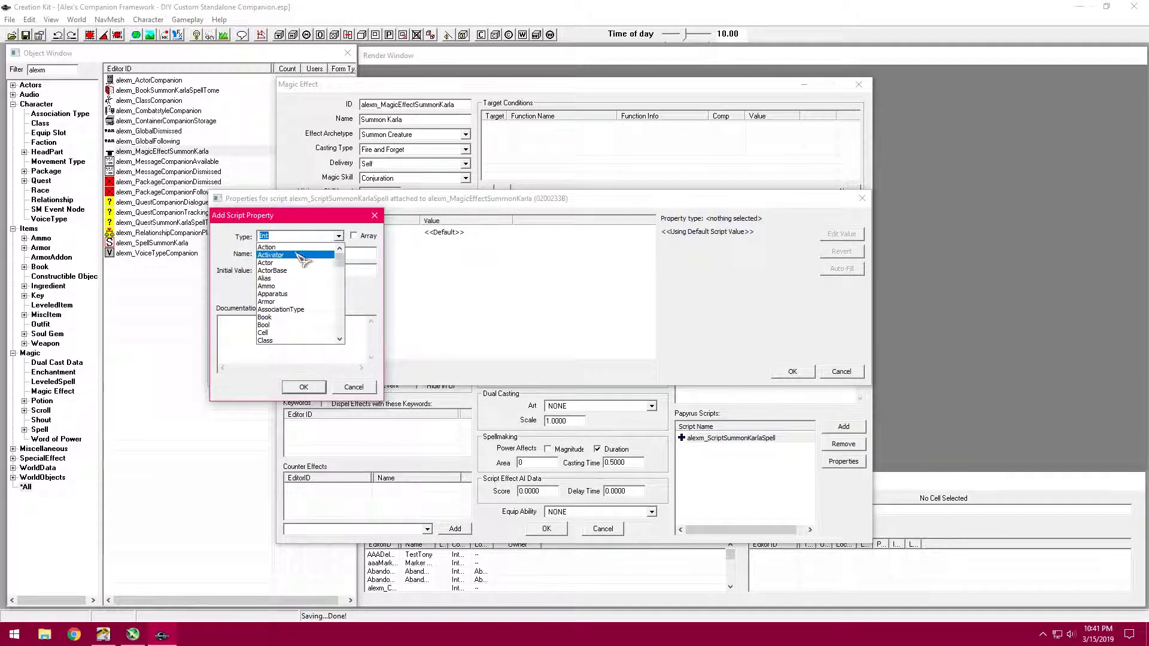
left_click(265, 262)
double_click(275, 253)
type("Kar")
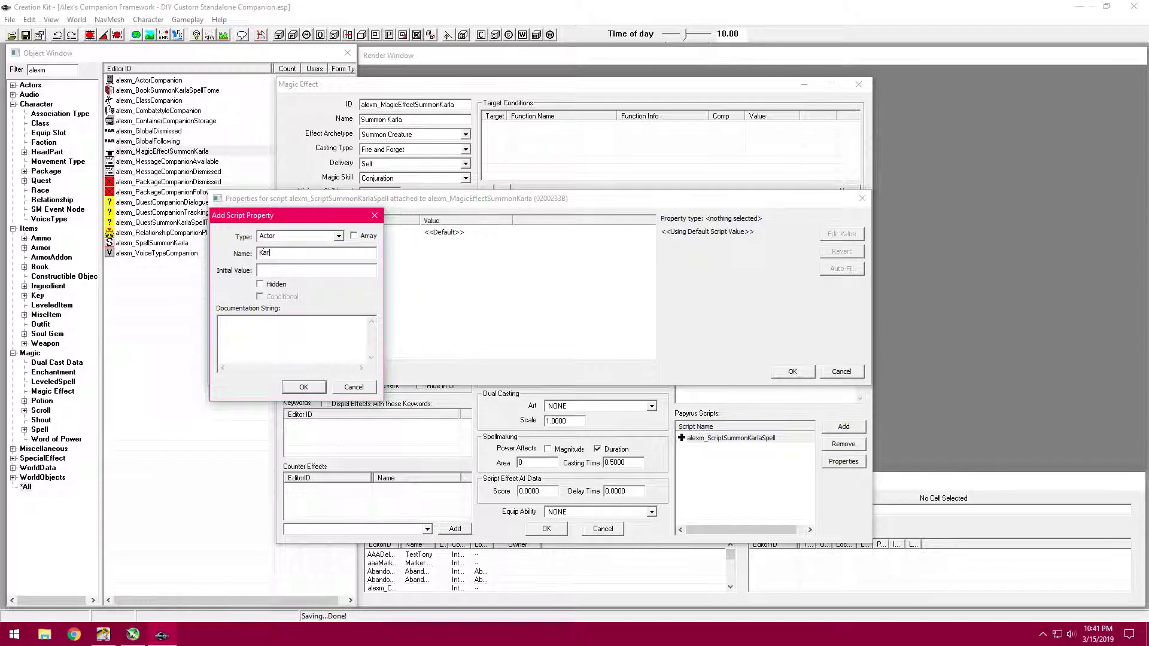
left_click(303, 386)
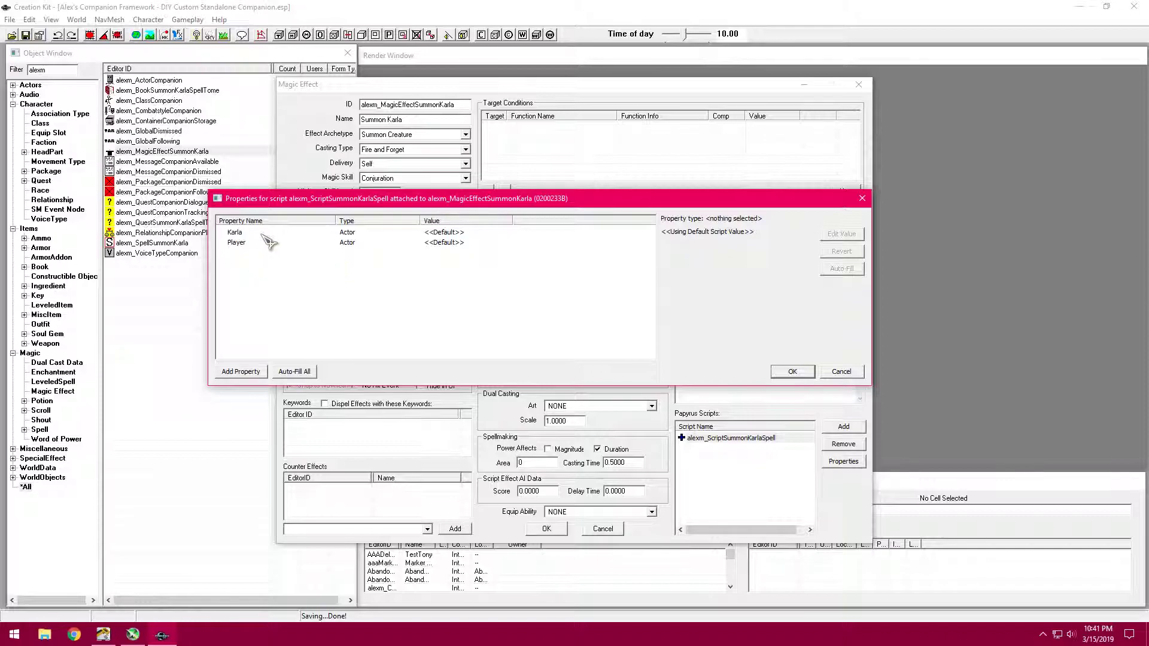
Step: Set the Player property's value to the PlayerRef reference with the cell set to (any), and accept the script properties
left_click(263, 233)
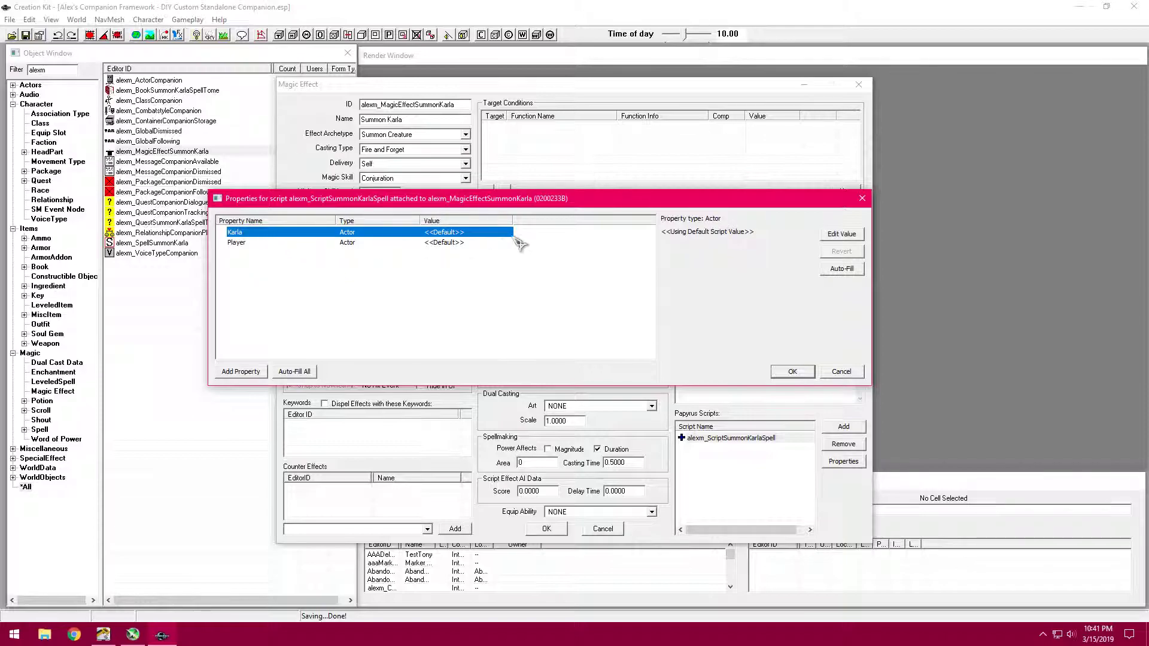
left_click(309, 243)
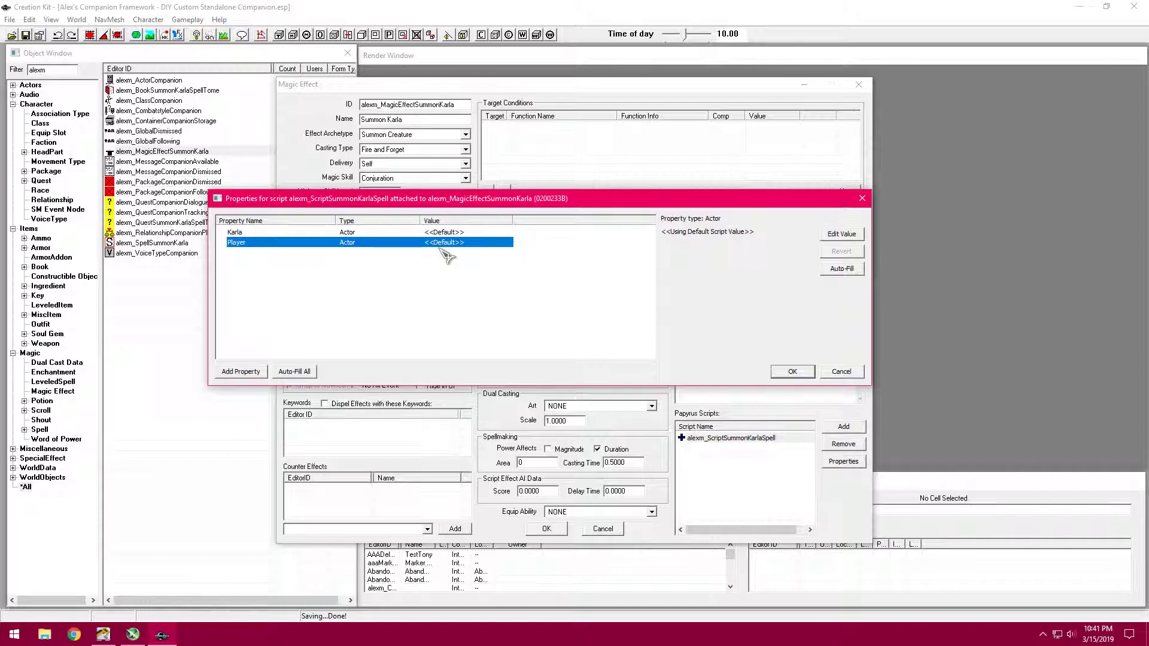
left_click(383, 232)
left_click(349, 243)
left_click(839, 237)
left_click(808, 250)
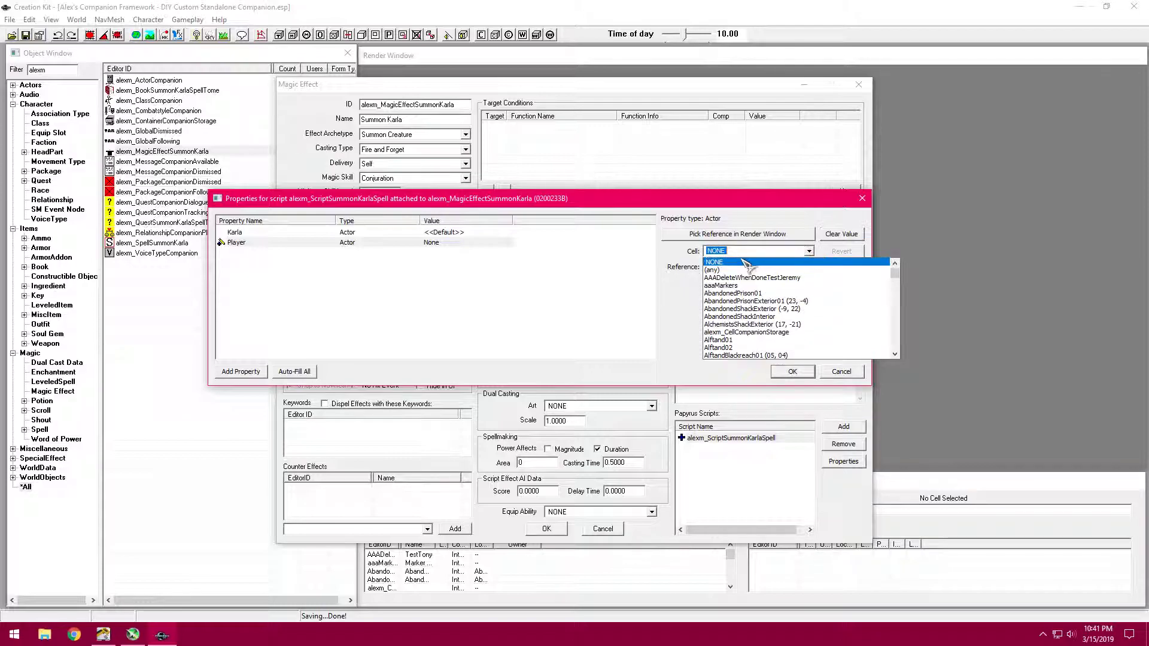
left_click(716, 269)
left_click(809, 266)
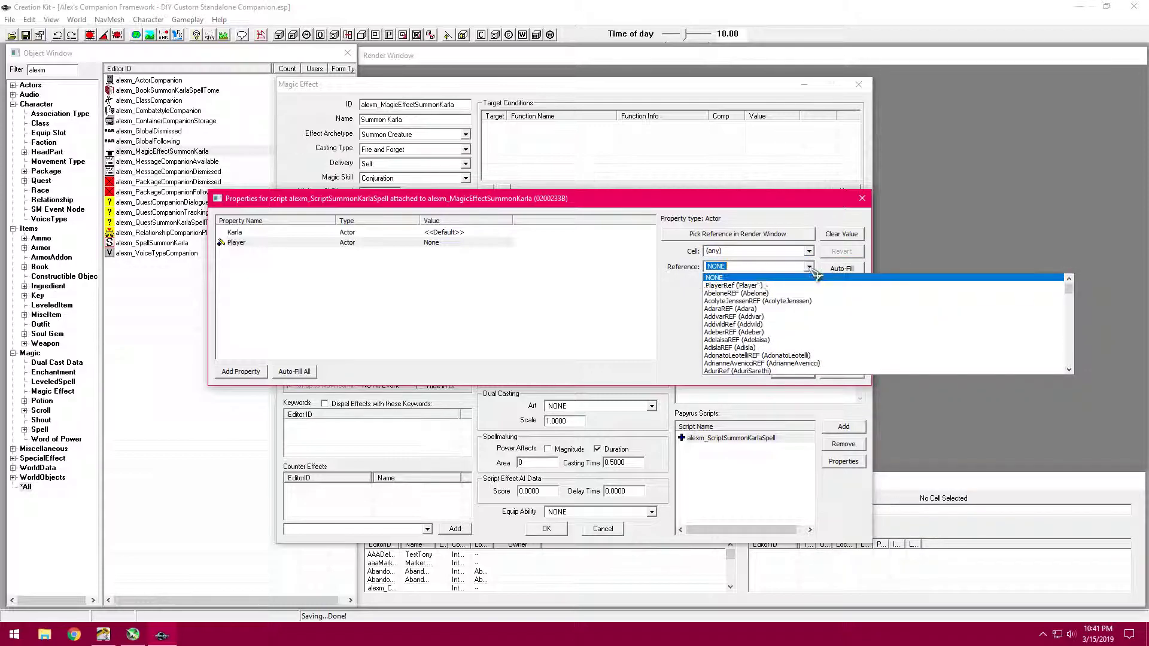
left_click(736, 286)
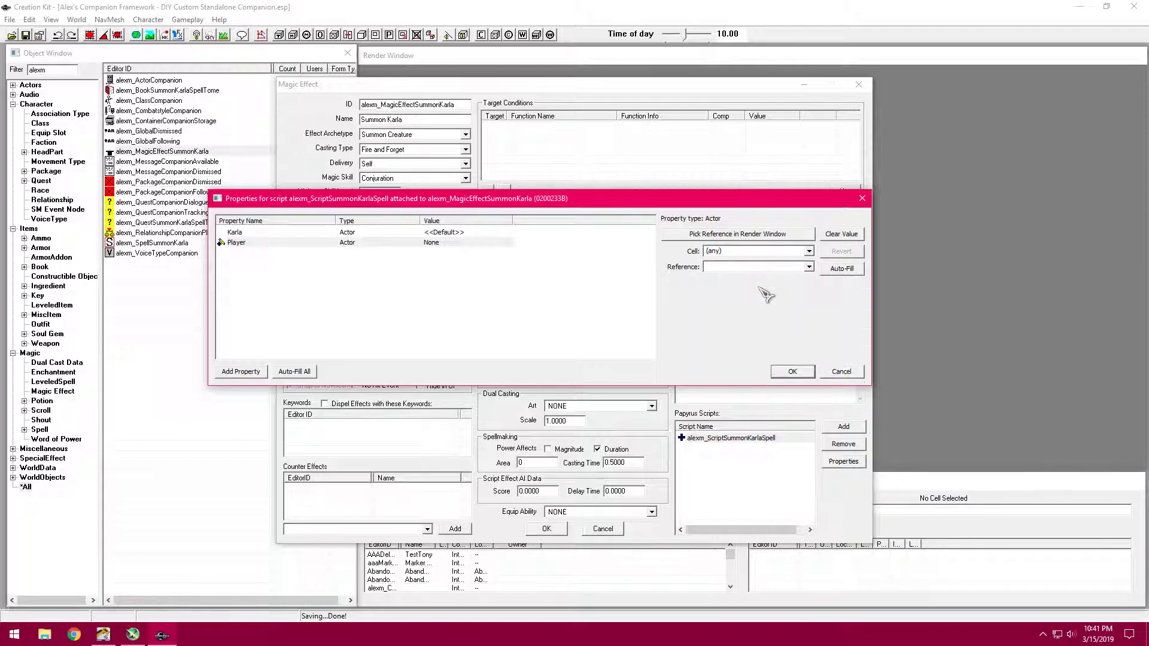
left_click(326, 246)
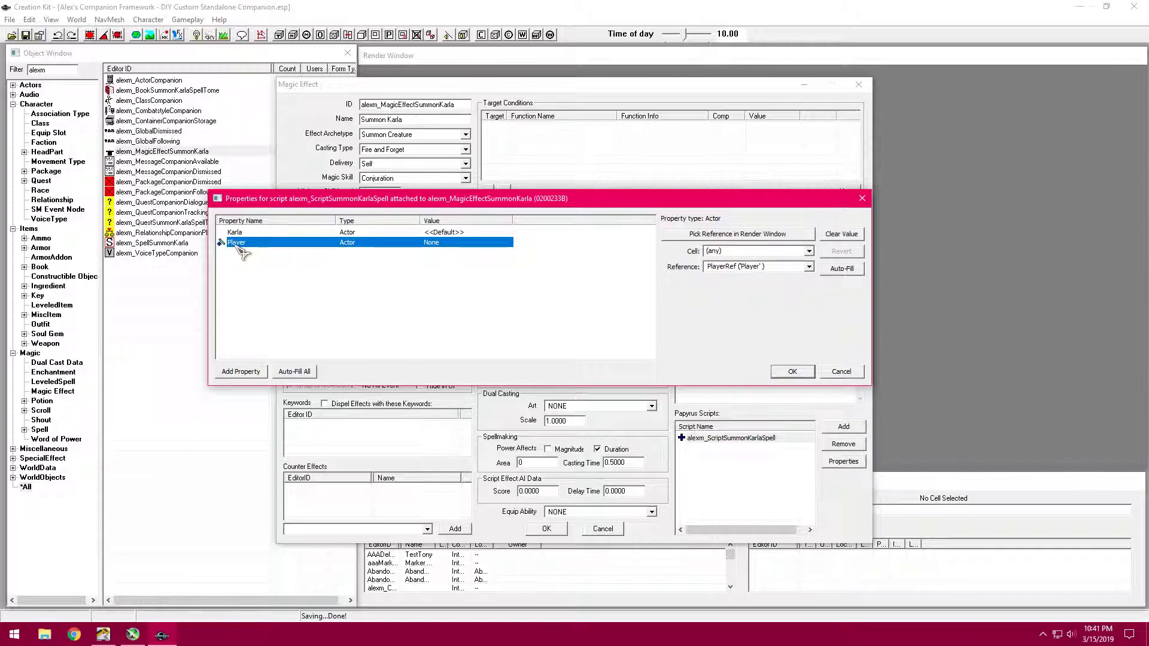
left_click(431, 246)
left_click(439, 245)
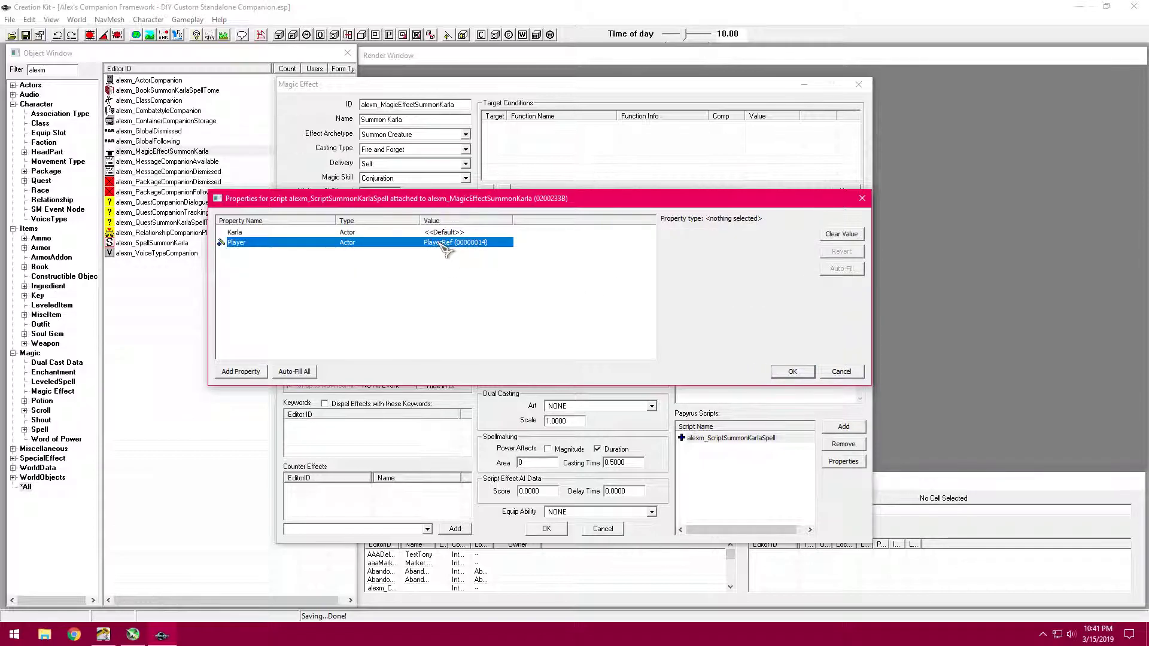
left_click(412, 242)
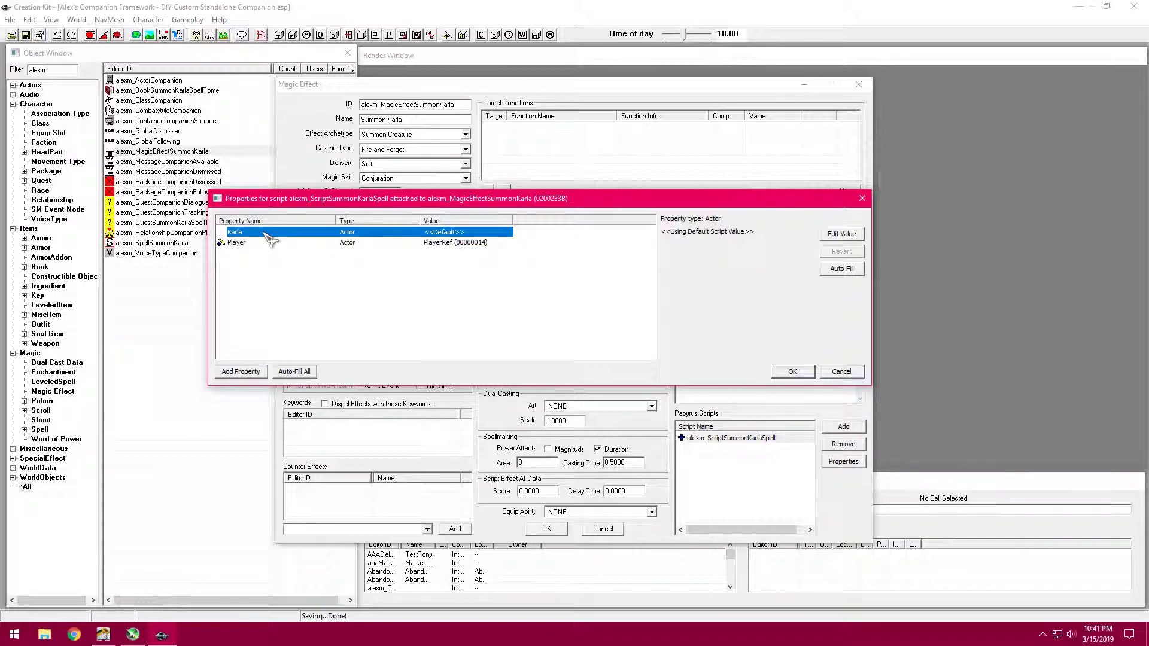
left_click(341, 244)
left_click(332, 234)
left_click(388, 243)
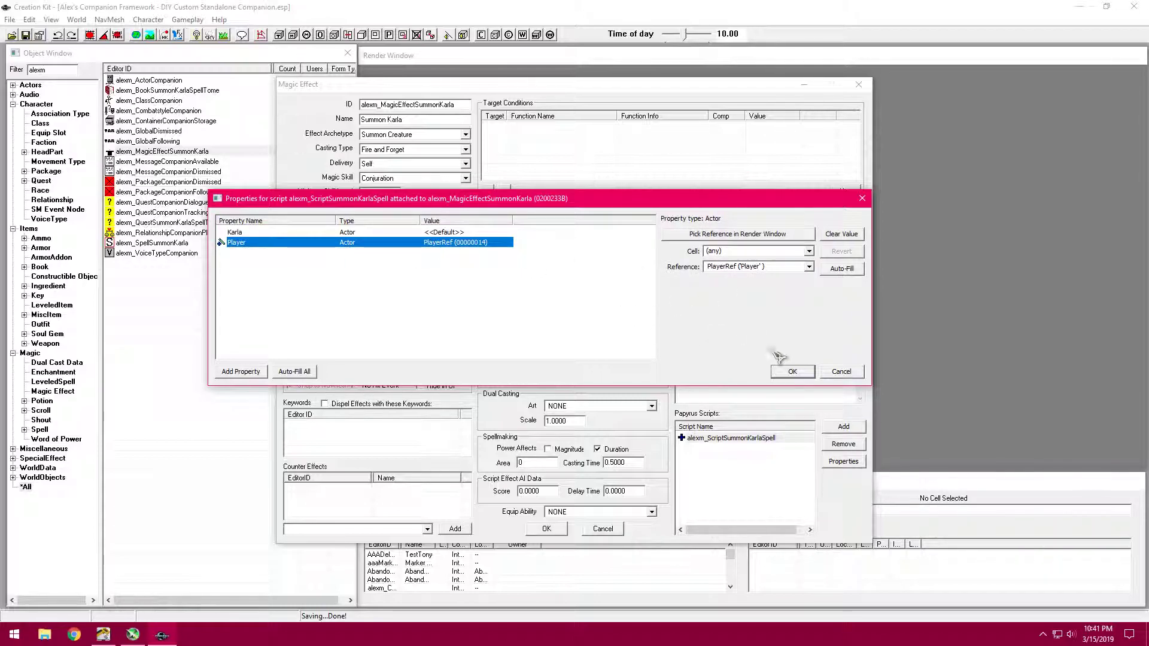
left_click(793, 372)
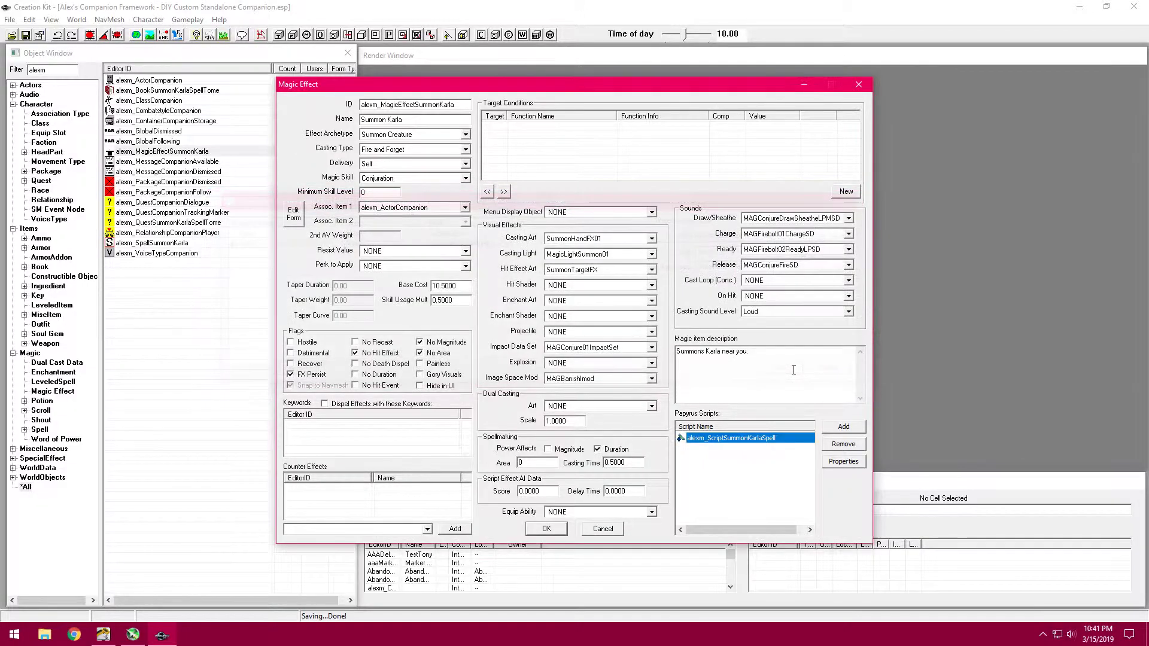
Step: Open the source of the alexm_ScriptSummonKarlaSpell script for editing and enlarge its text
right_click(756, 442)
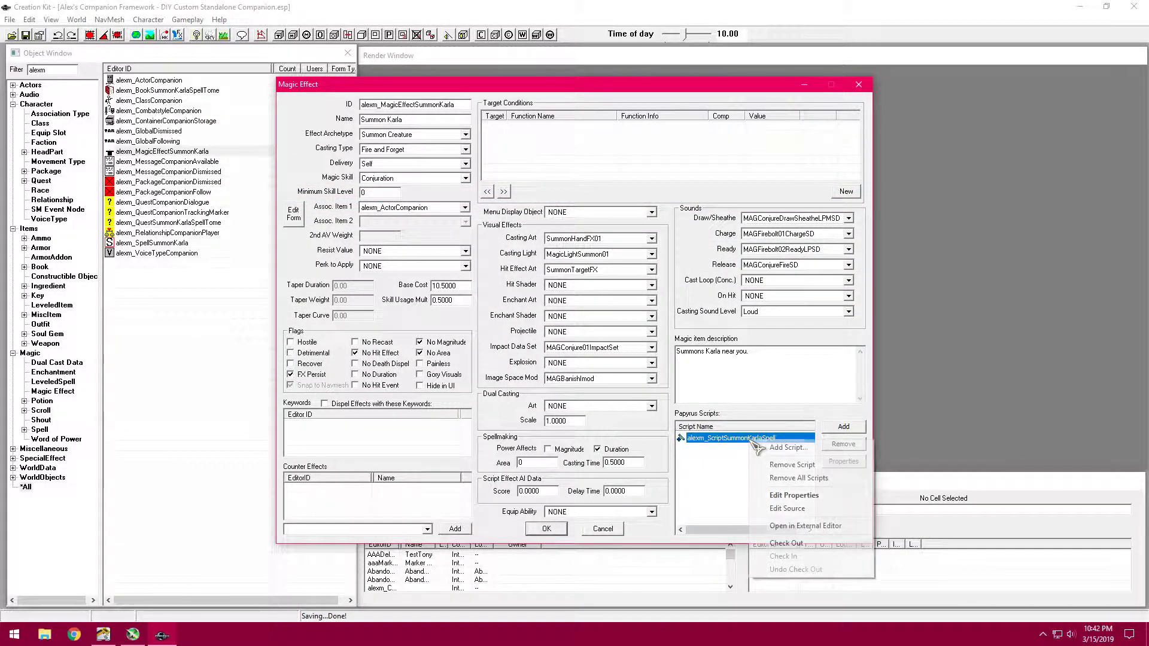
left_click(808, 510)
double_click(441, 107)
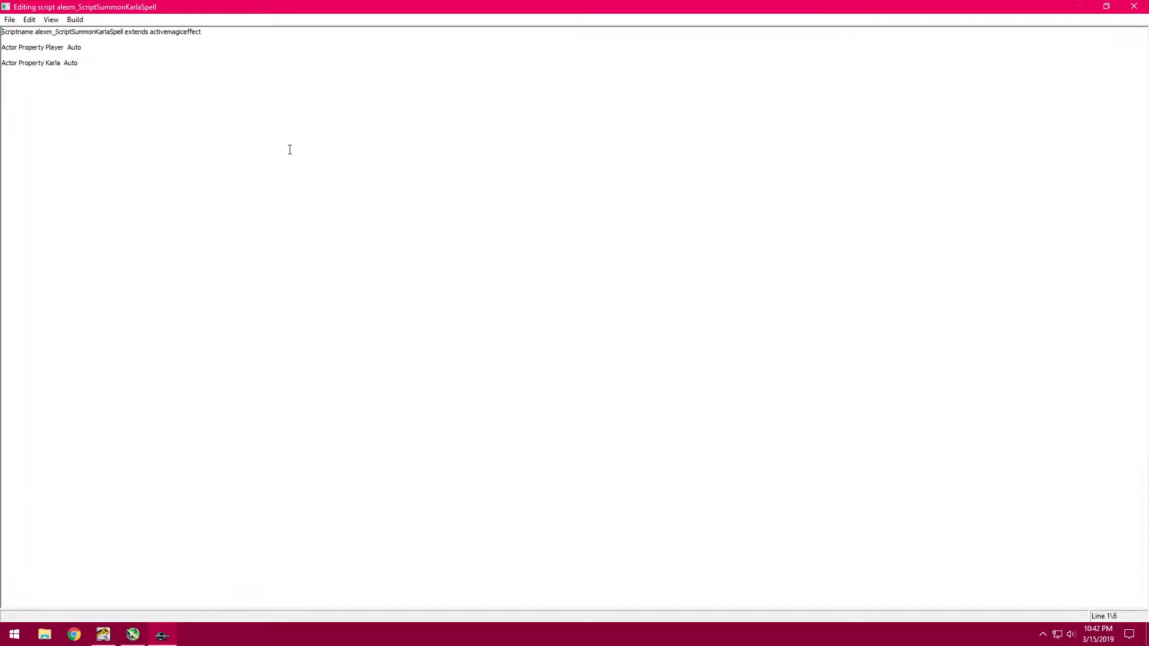
scroll(291, 148, "up", 5, "ctrl")
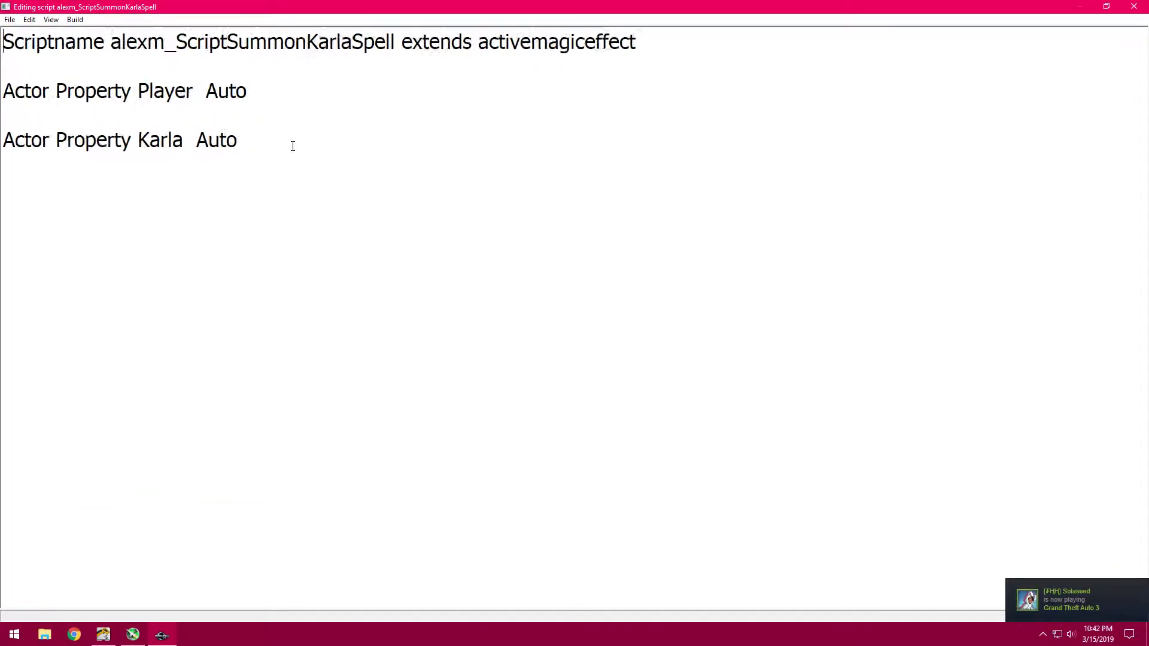
scroll(294, 145, "up", 3, "ctrl")
Step: Below the two properties, write the event header Event OnEffectStart(Actor target, Actor caster)
left_click(364, 231)
key("Return")
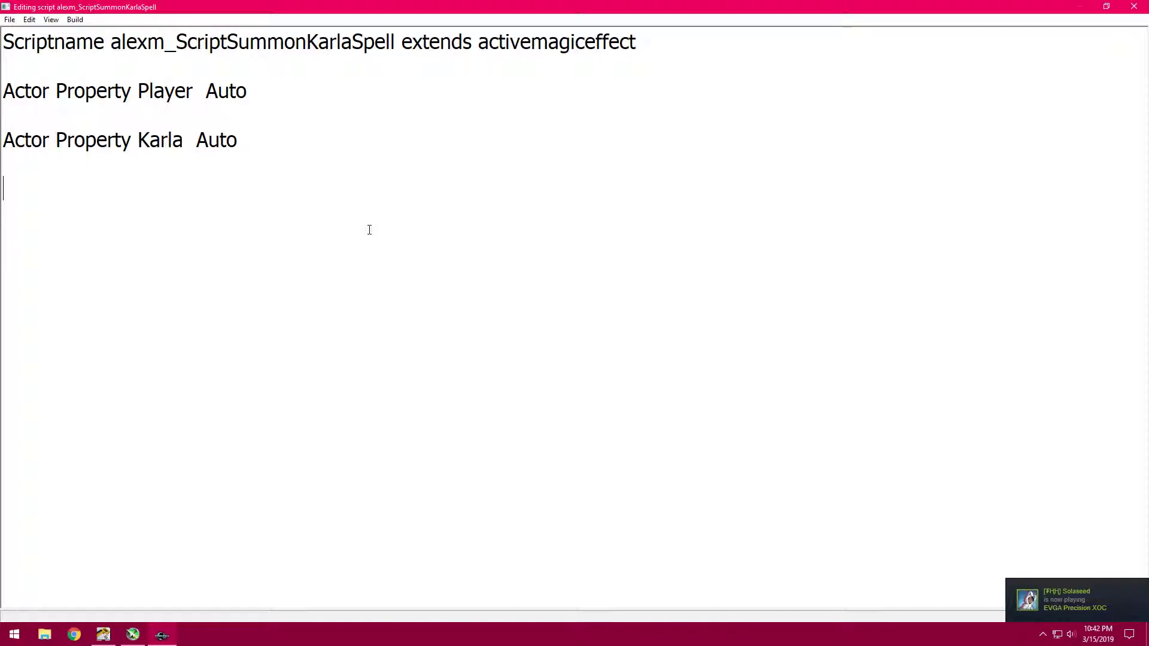
type("Eve")
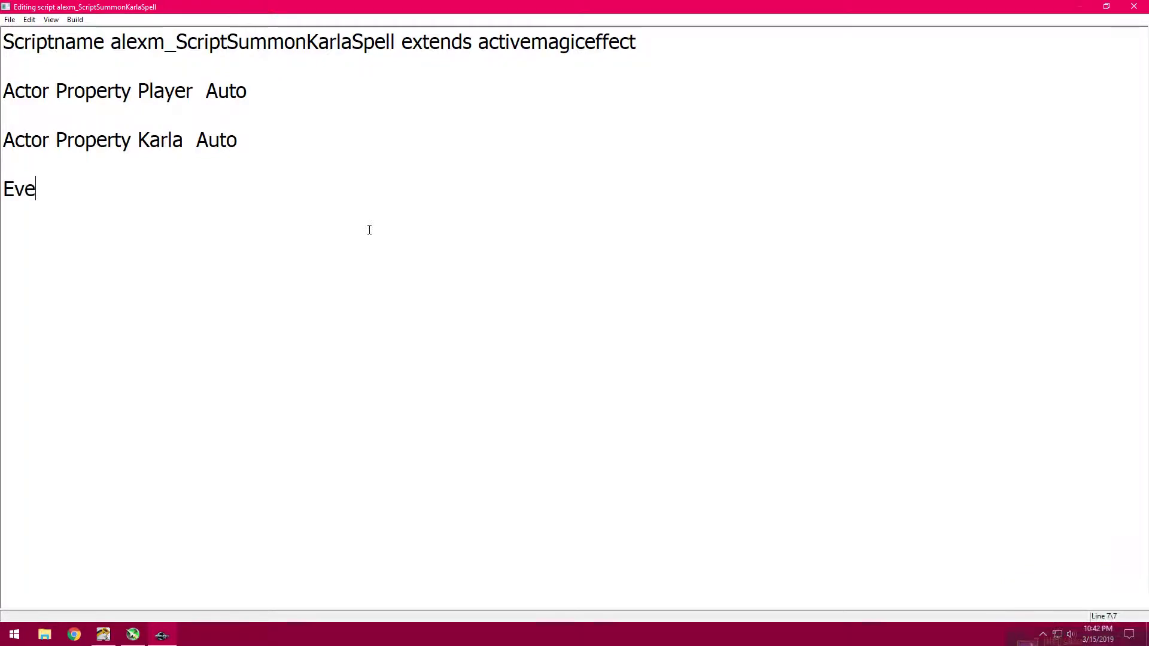
type("nt OnEffectS")
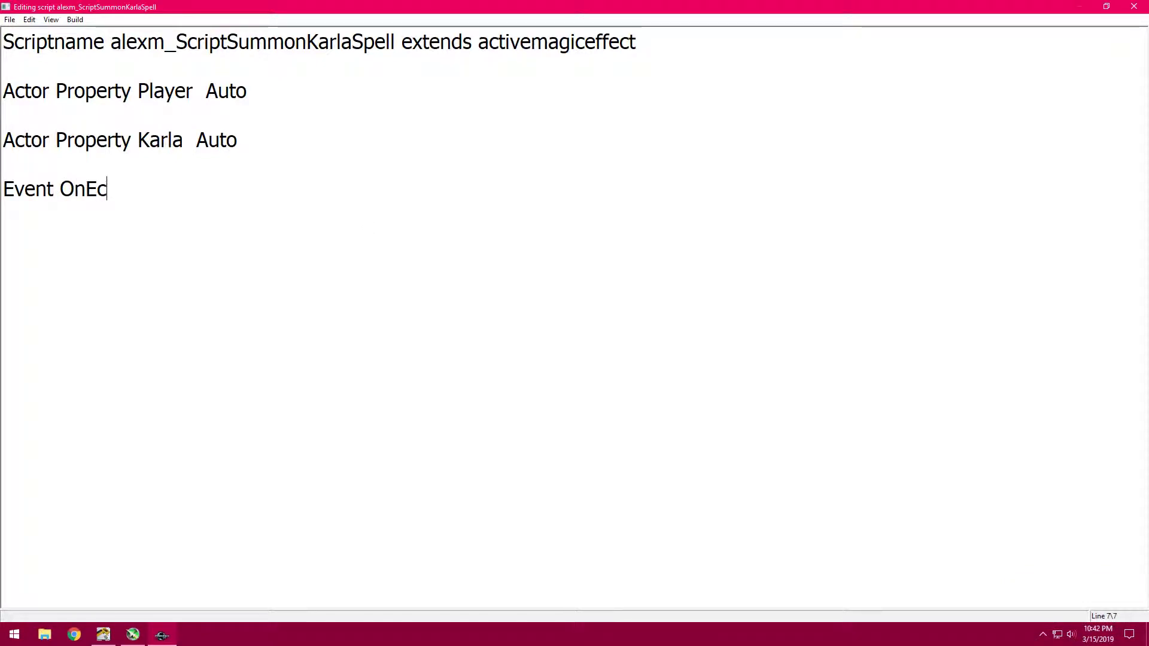
type("tar")
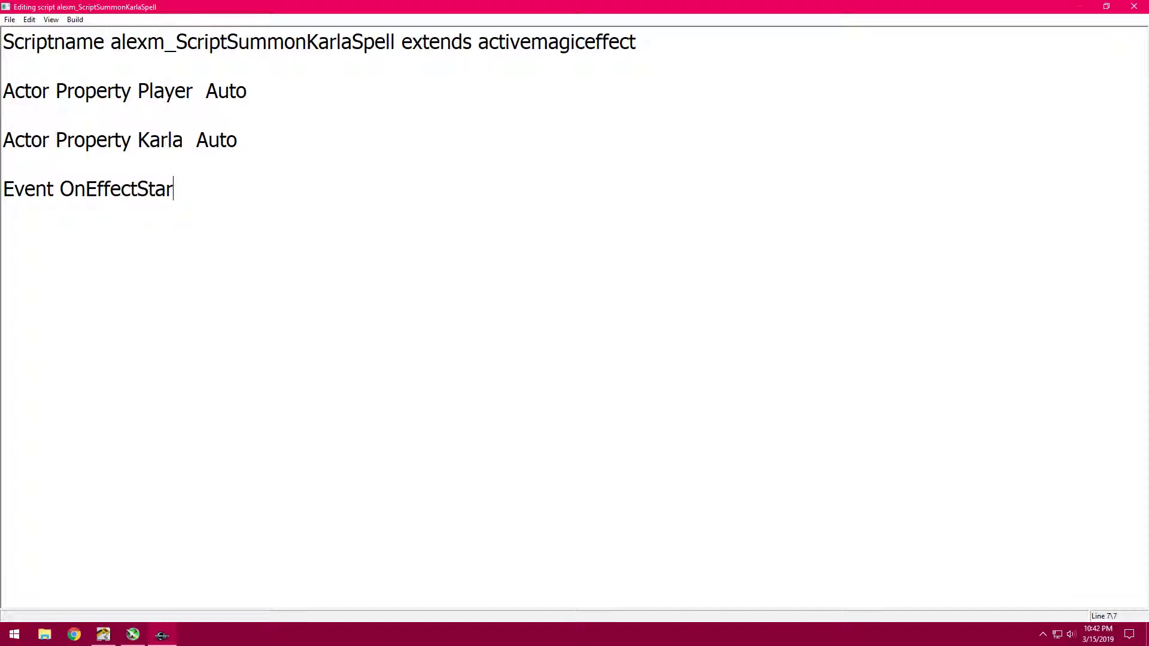
type("t(Actor target")
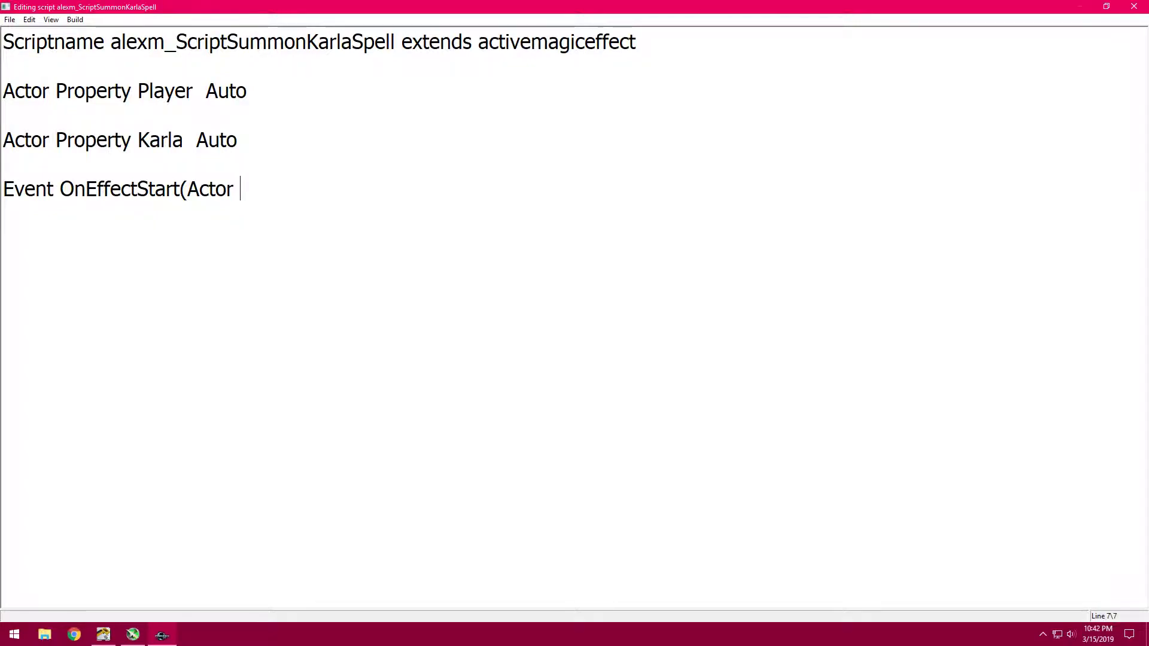
type(", Actor caster)")
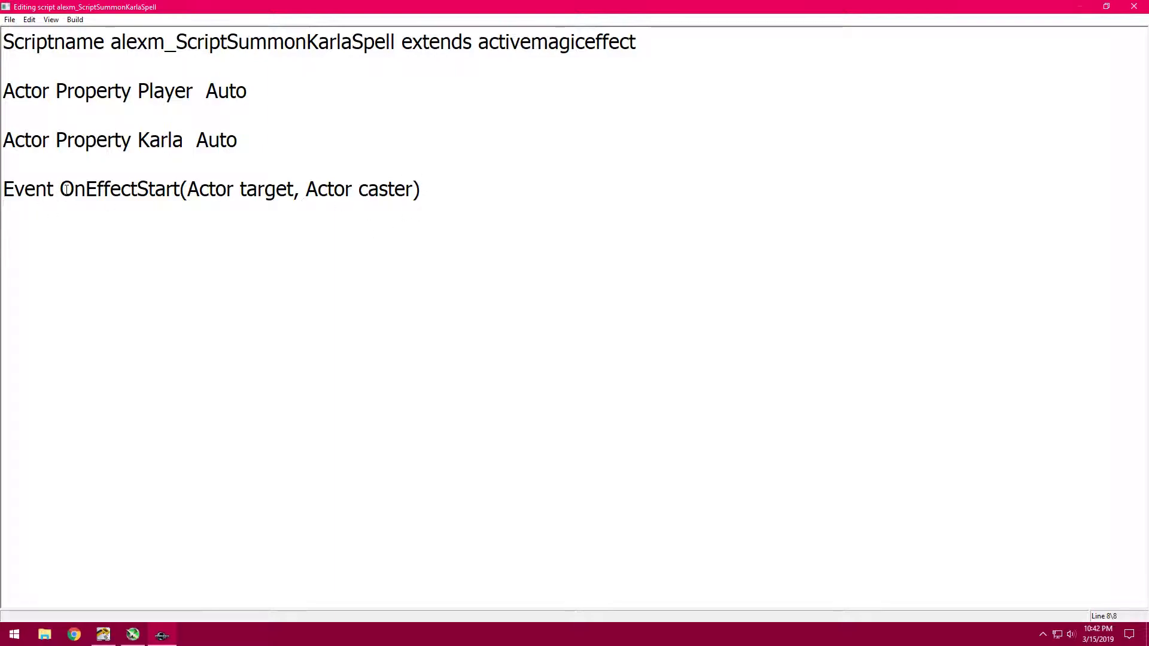
left_click_drag(60, 189, 426, 198)
Step: Add the line Karla.MoveTo(Player) under the event header, matching the name of the Karla property
left_click(405, 225)
type("Karla.Move")
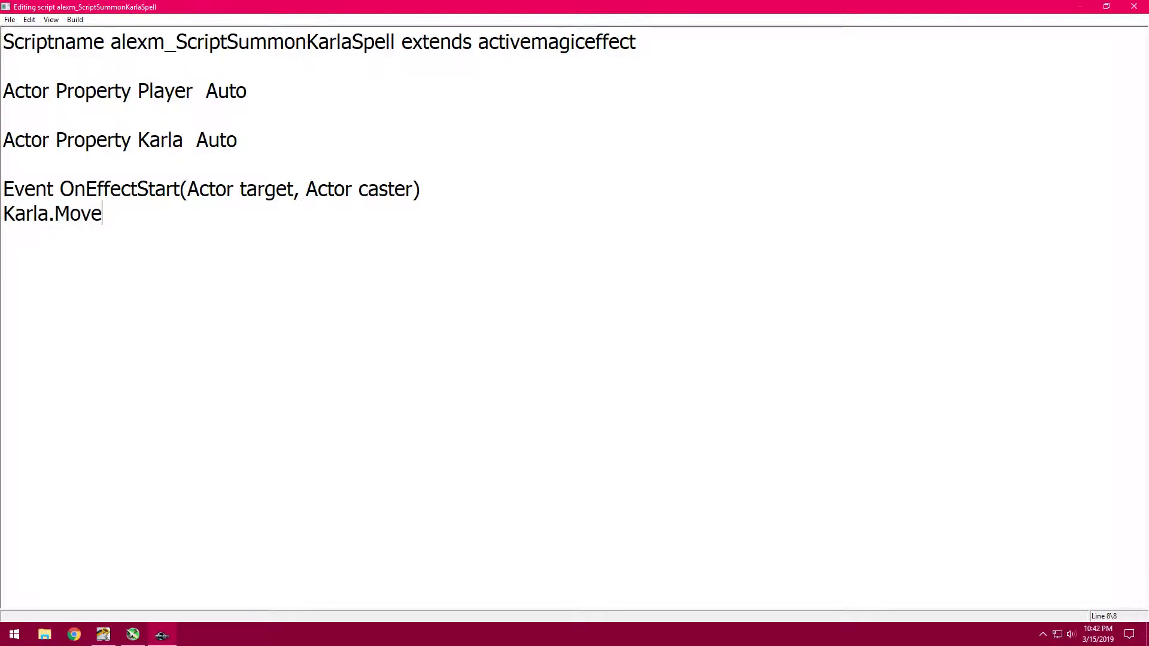
type("To(Player)")
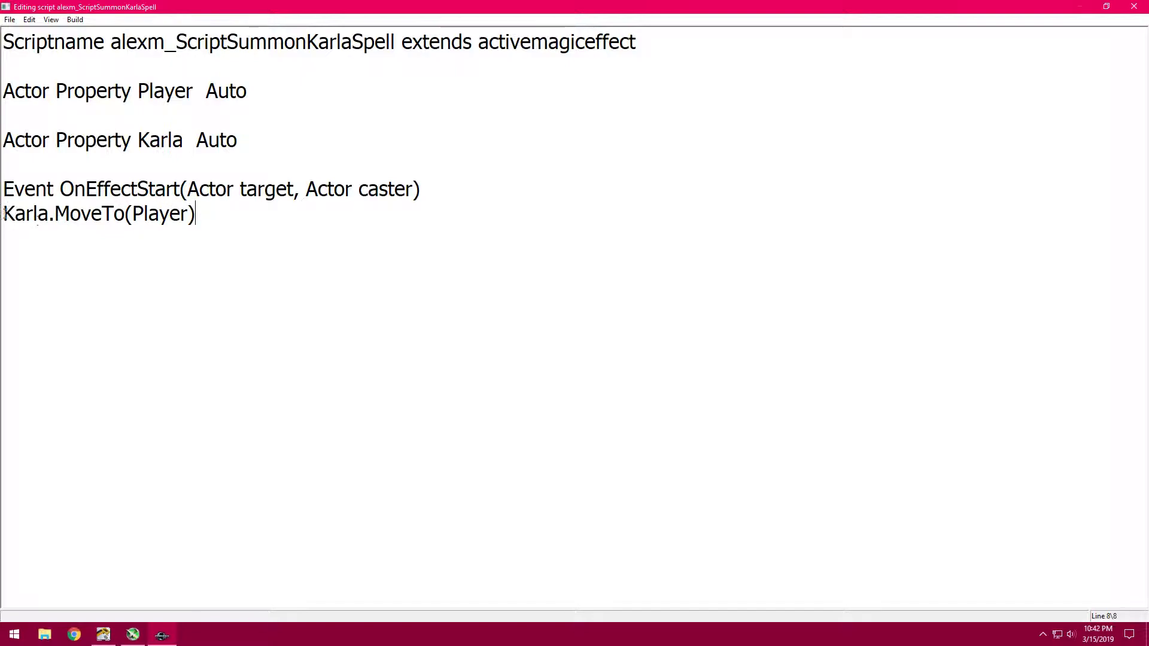
double_click(49, 212)
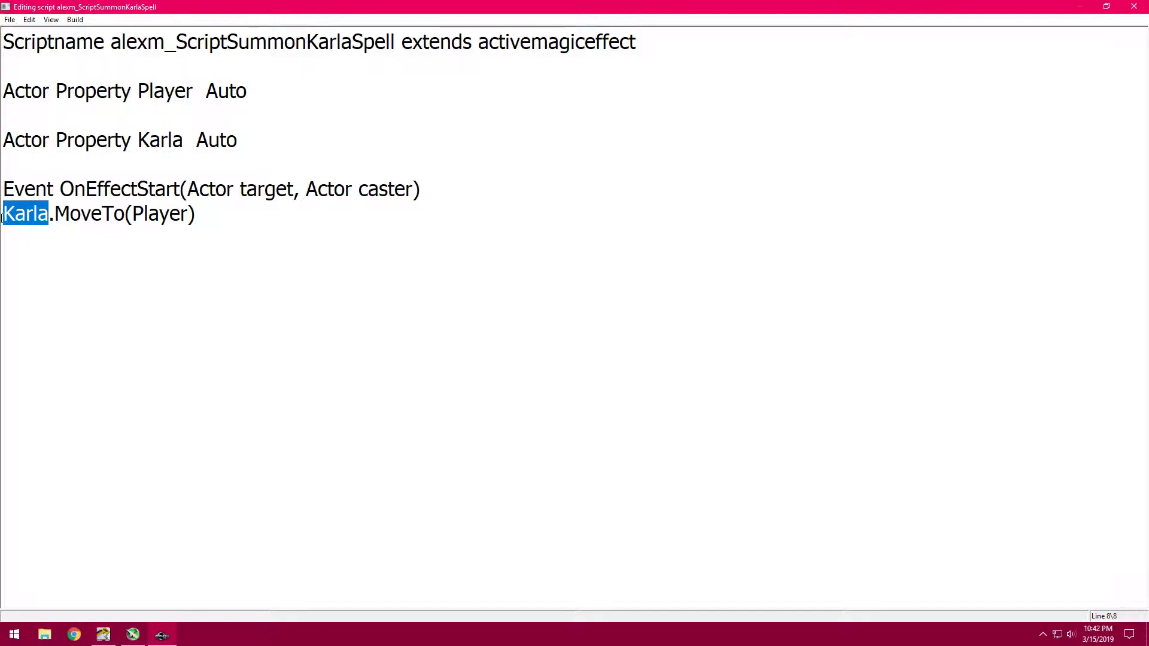
left_click_drag(186, 141, 138, 142)
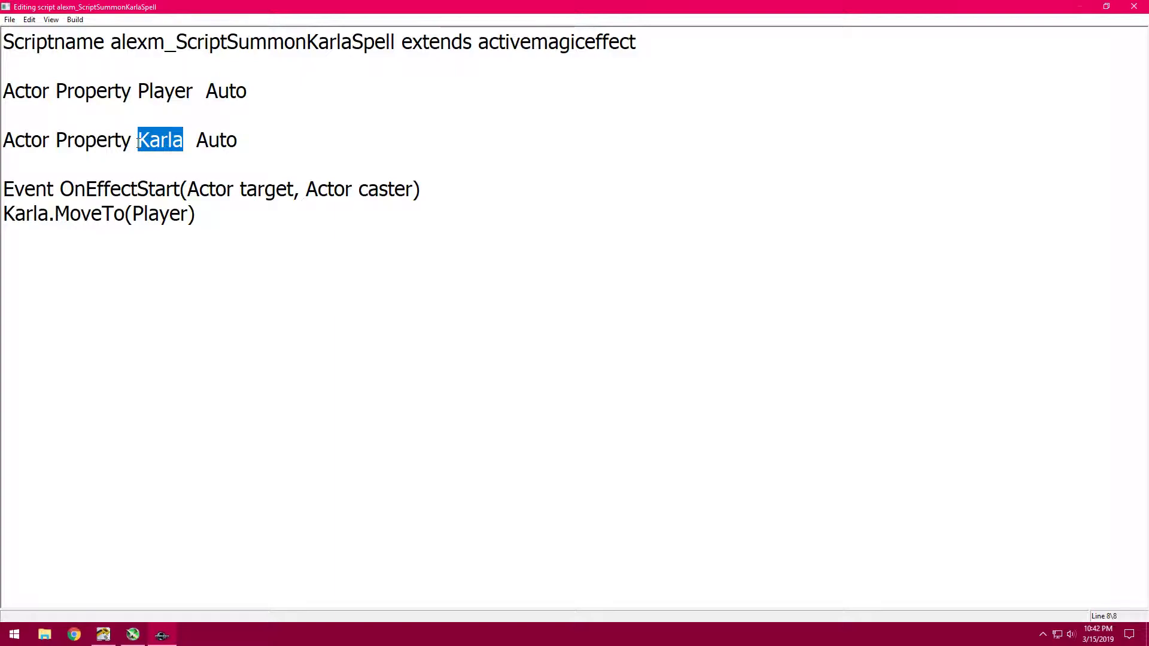
left_click(185, 141)
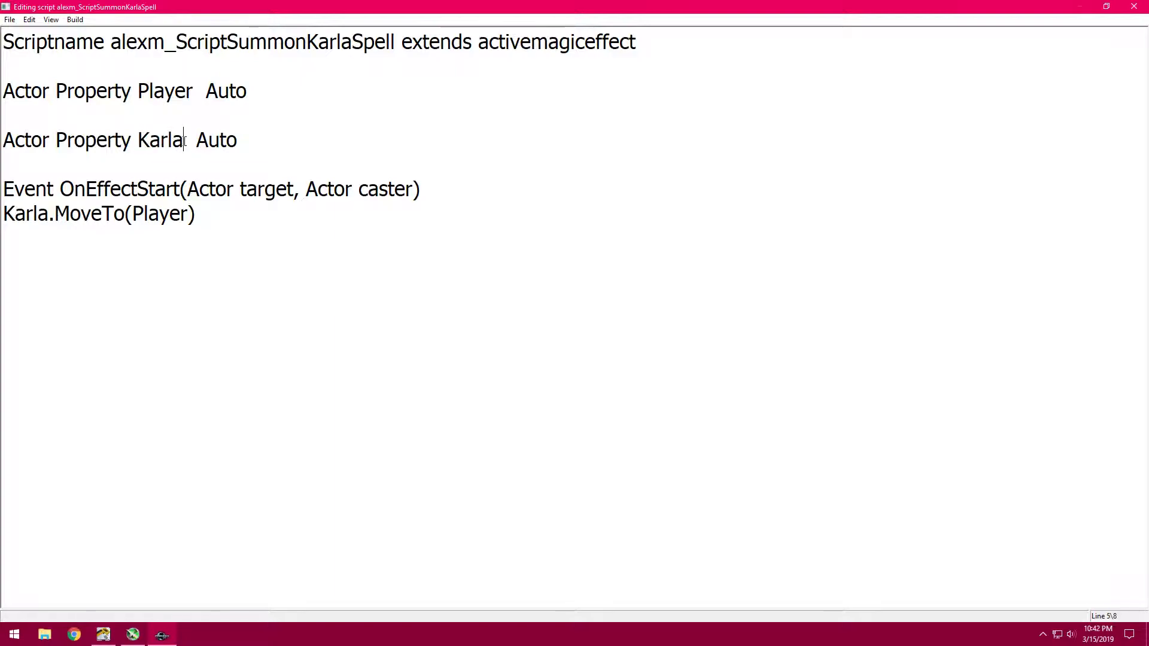
Step: Add the line Debug.Notification("Karla has been summoned near you.") below the MoveTo call
left_click(222, 221)
type("Debug")
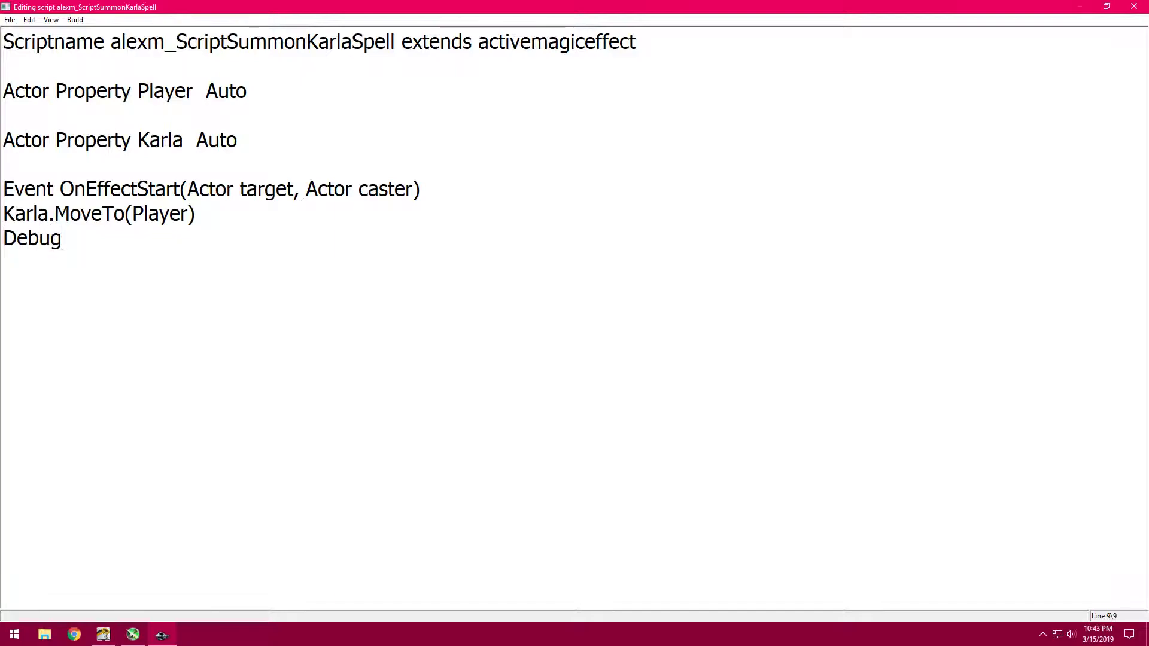
type(".Notification/")
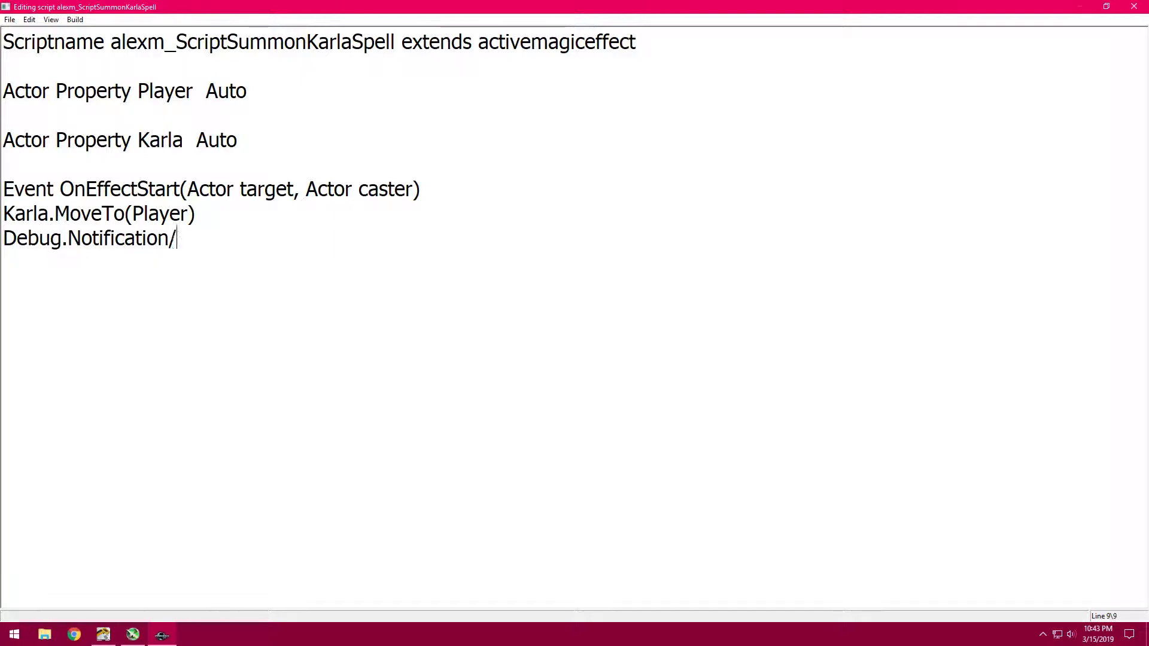
key("BackSpace")
type("(\"Karla has ")
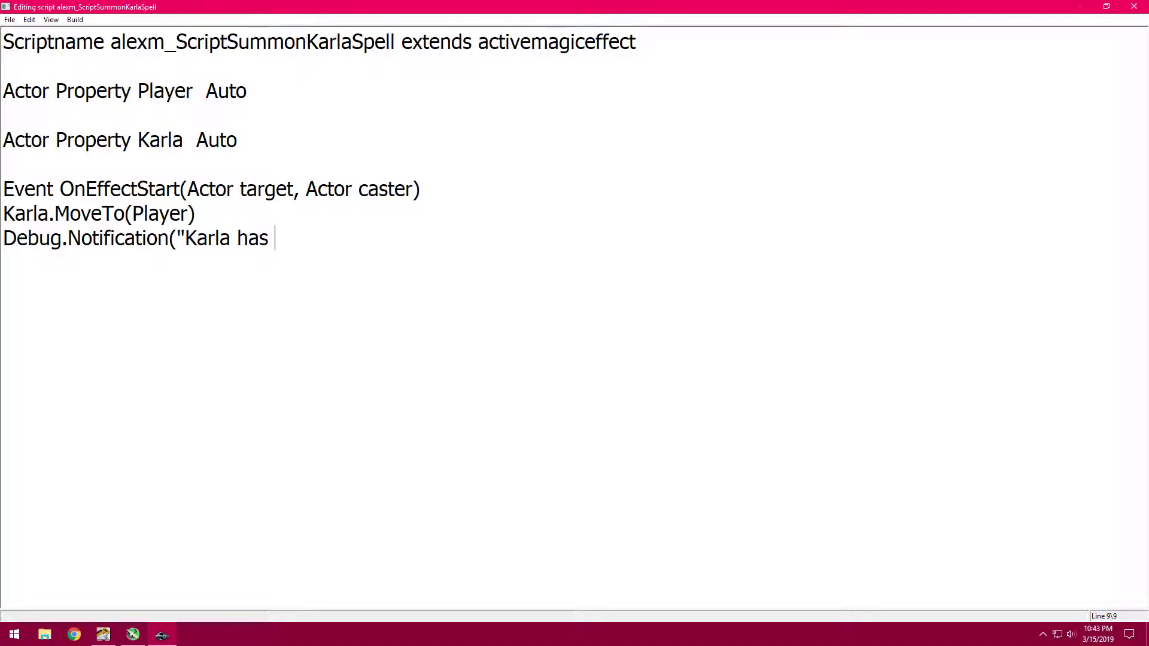
type("been summoned ne")
key("BackSpace")
key("BackSpace")
key("BackSpace")
type("e")
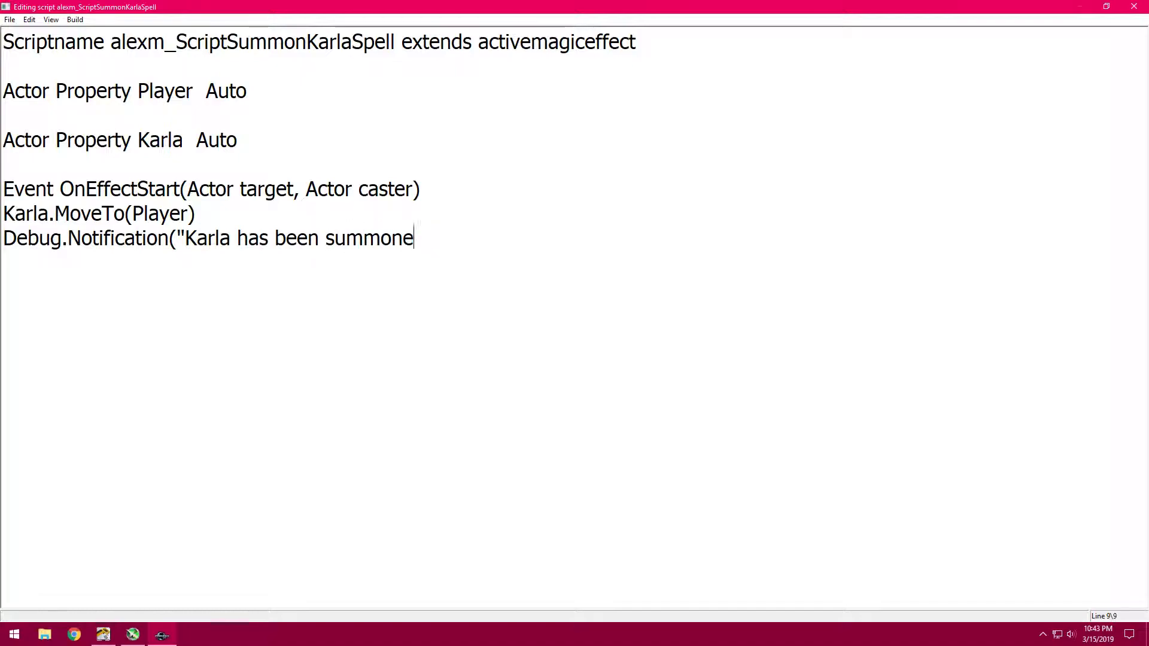
type("d near you.")
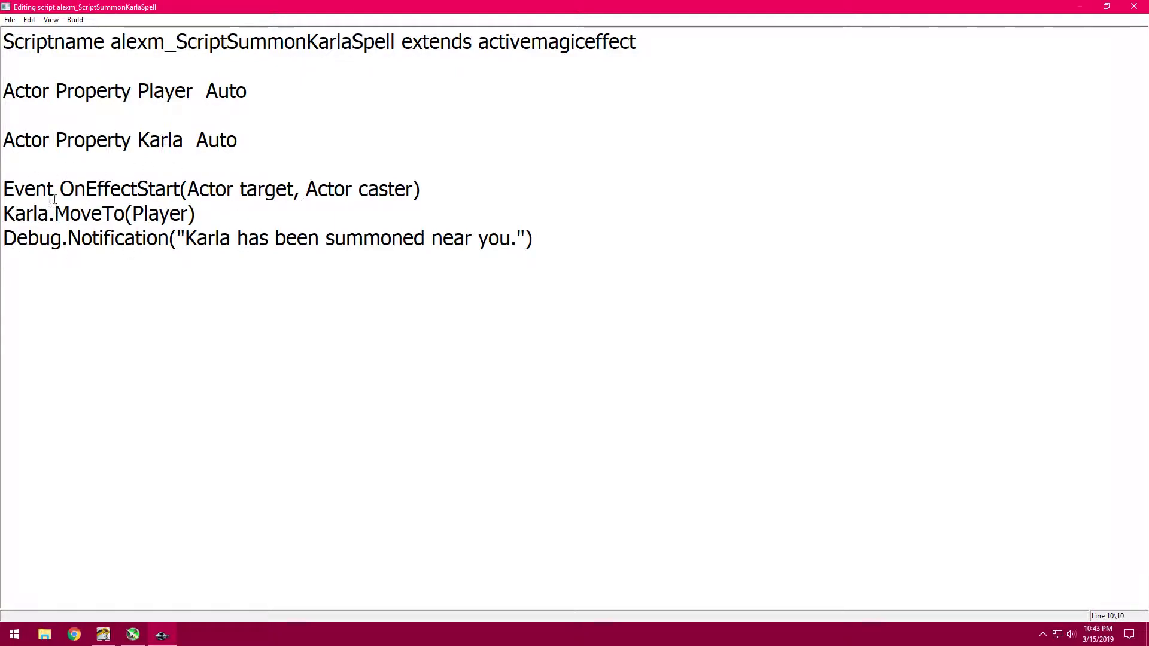
Step: Review the MoveTo line and the notification's message text, parentheses and quotation marks
left_click_drag(3, 213, 183, 213)
left_click(183, 212)
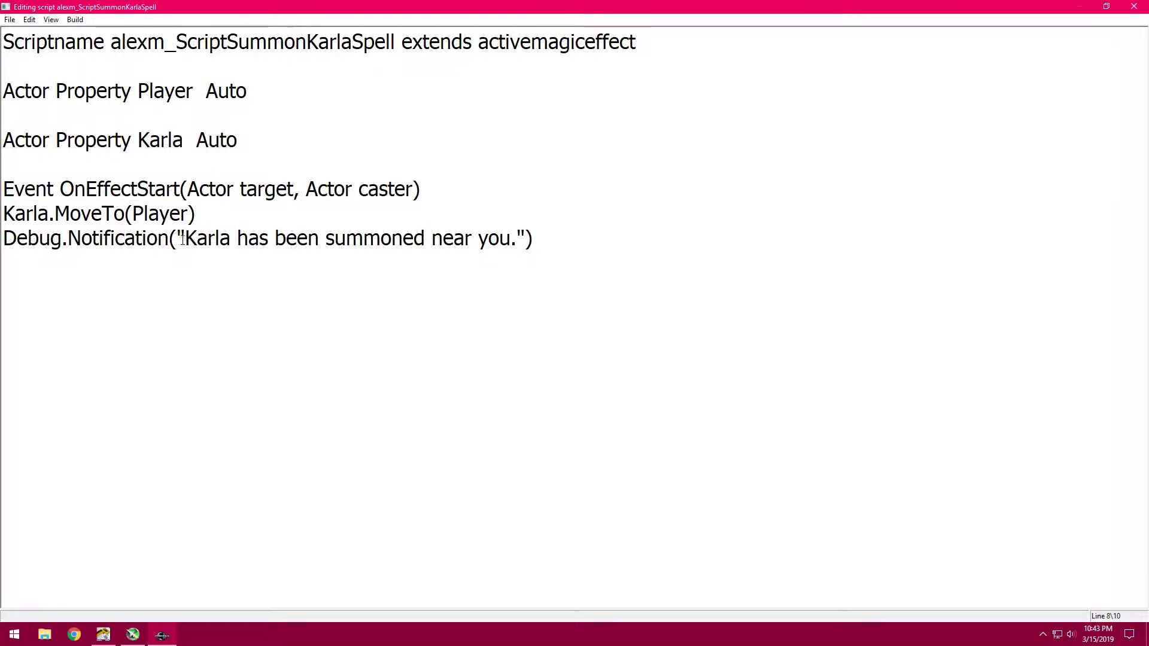
left_click_drag(185, 239, 508, 247)
left_click(186, 239)
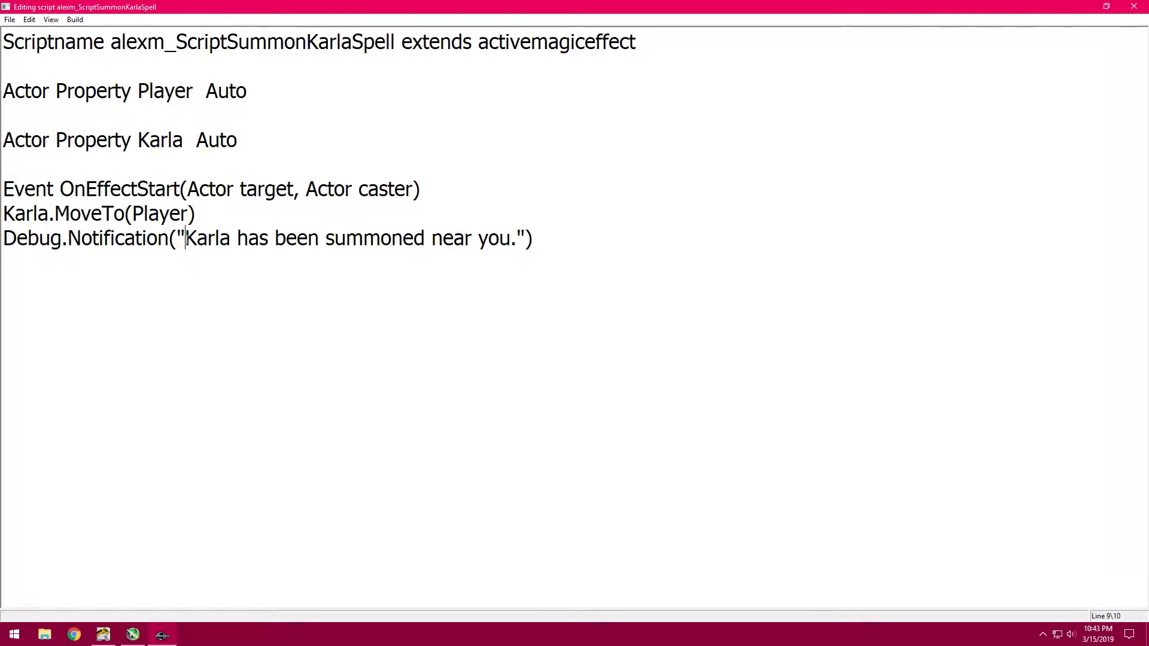
left_click_drag(178, 239, 172, 239)
left_click_drag(533, 241, 525, 241)
left_click(185, 238)
left_click_drag(184, 238, 177, 238)
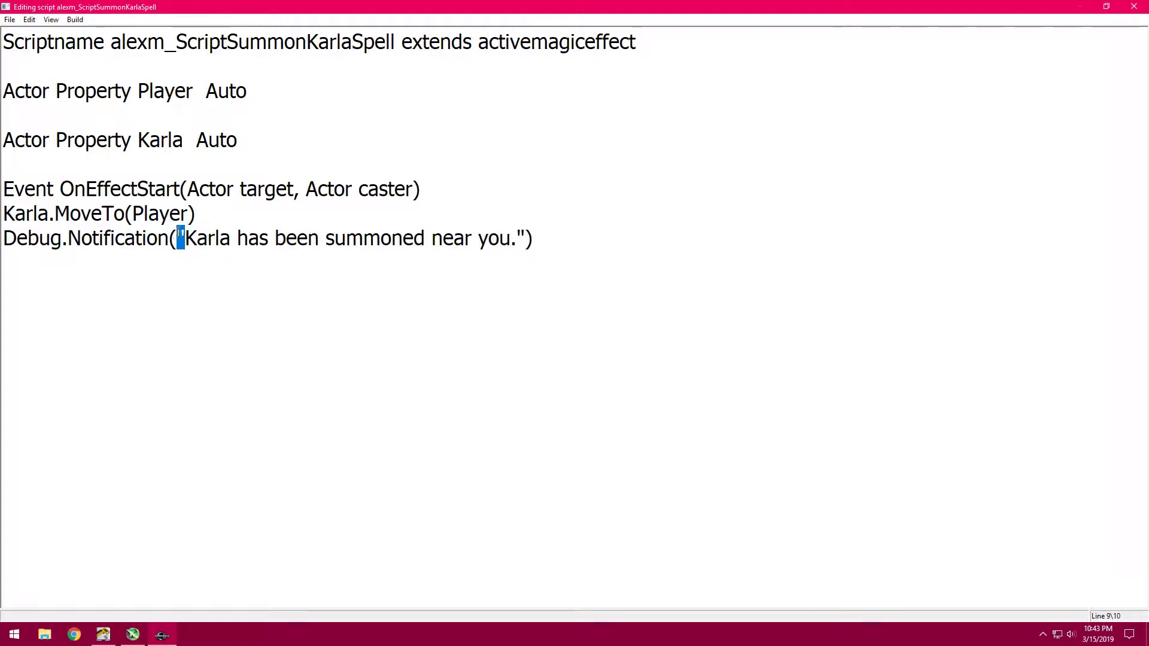
left_click(516, 236)
Step: Close the event block by adding EndEvent on a new line after the notification
left_click(543, 236)
key("Return")
type("EndEvent")
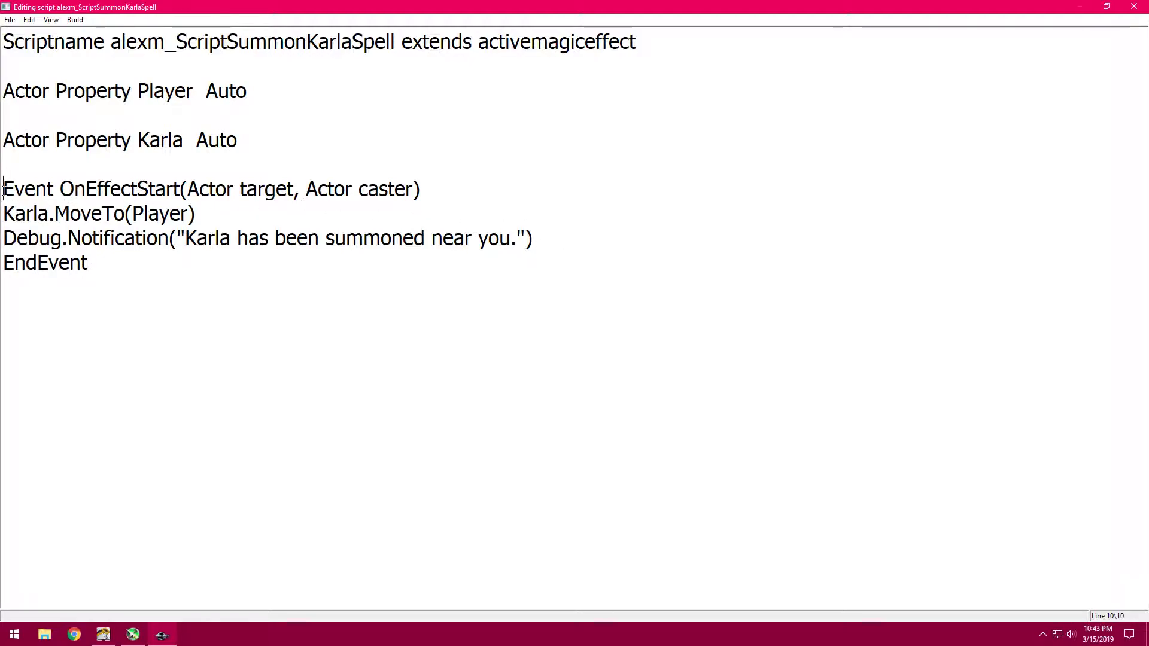
Step: Indent the Event and EndEvent lines once and the two lines inside twice, and save the script so it compiles
key("Tab")
left_click(3, 214)
key("Tab")
key("Tab")
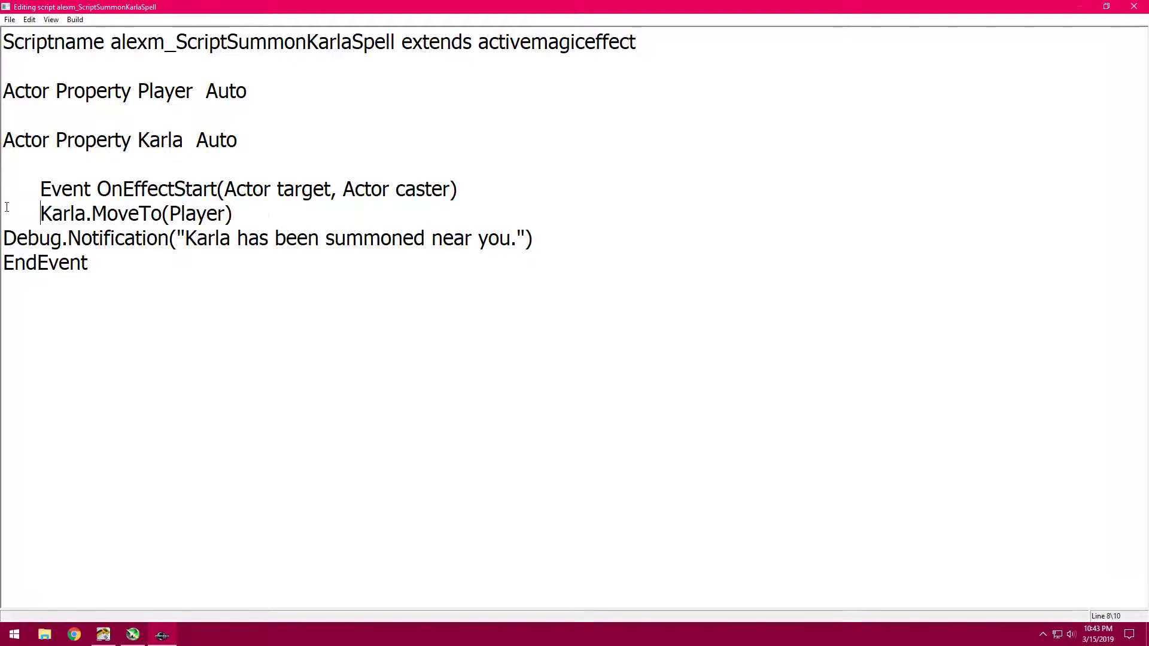
left_click(5, 232)
key("Tab")
key("Tab")
left_click(5, 253)
key("Tab")
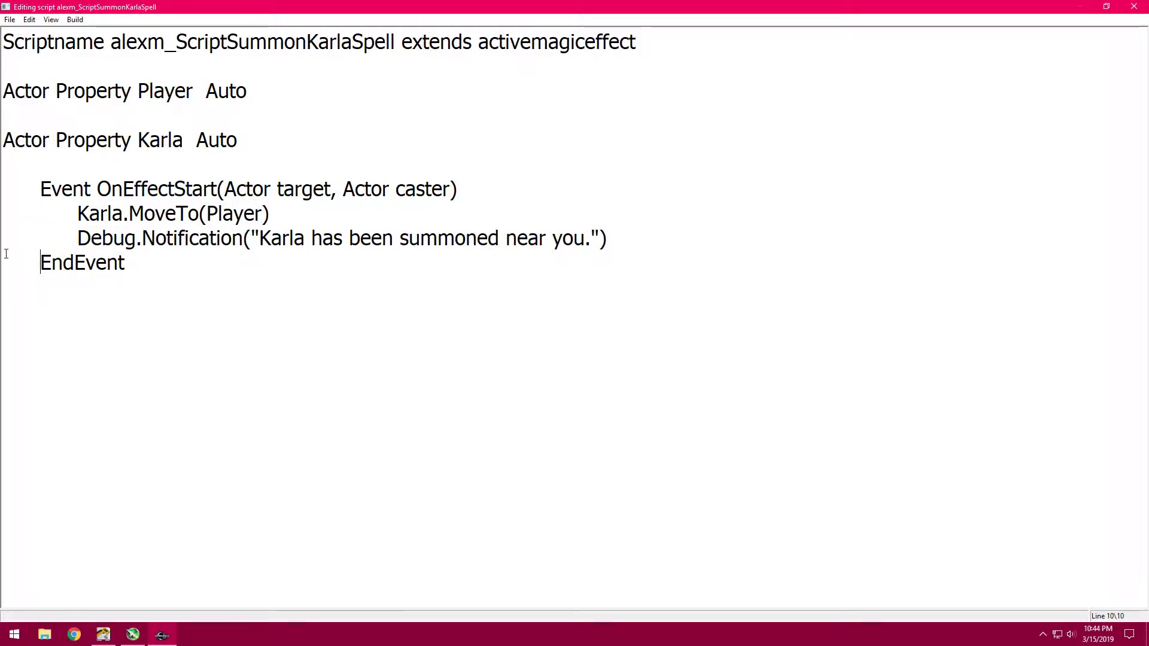
key("Return")
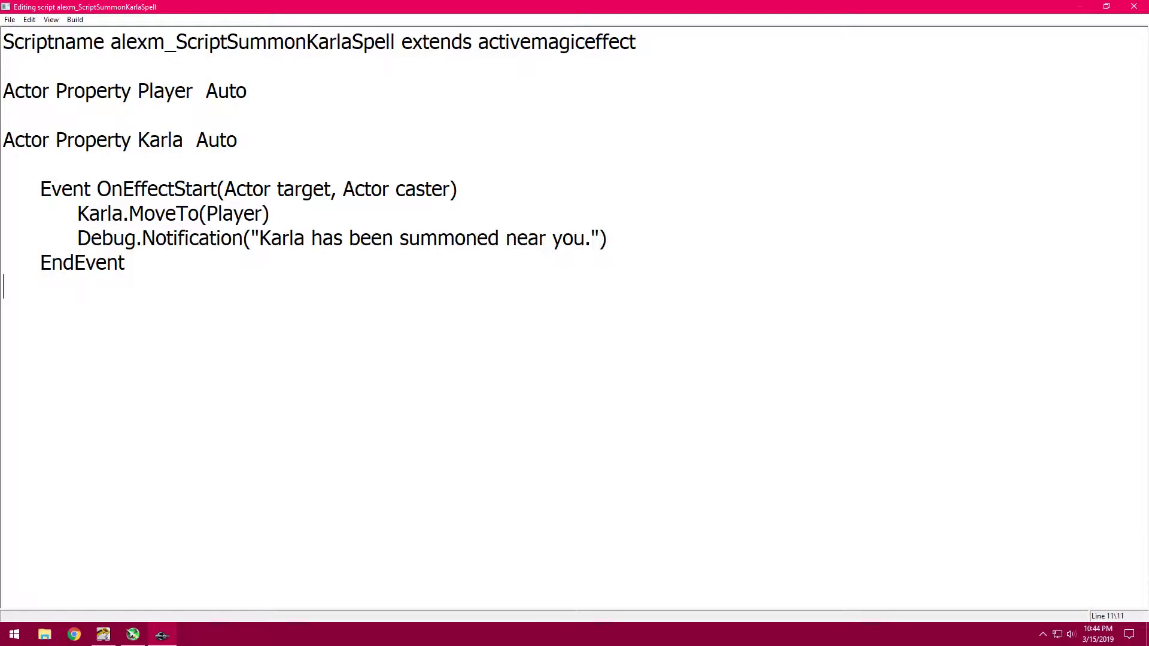
key("ctrl+s")
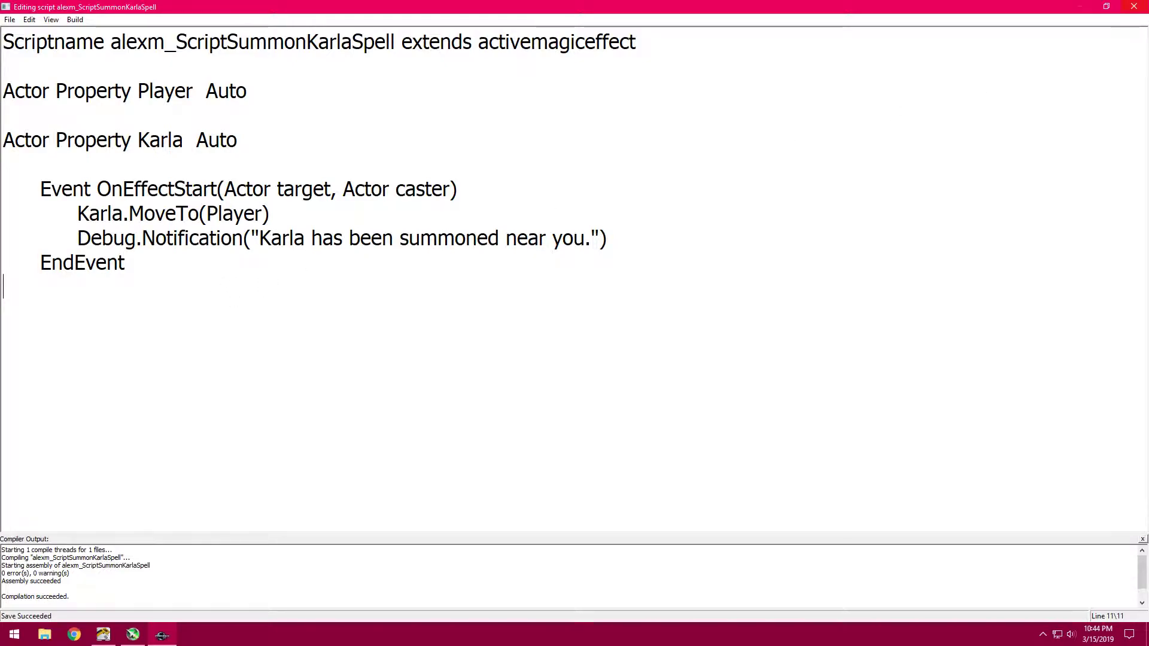
Step: Close the script source, accept the Summon Karla magic effect and save the plugin
left_click(1134, 6)
left_click(547, 529)
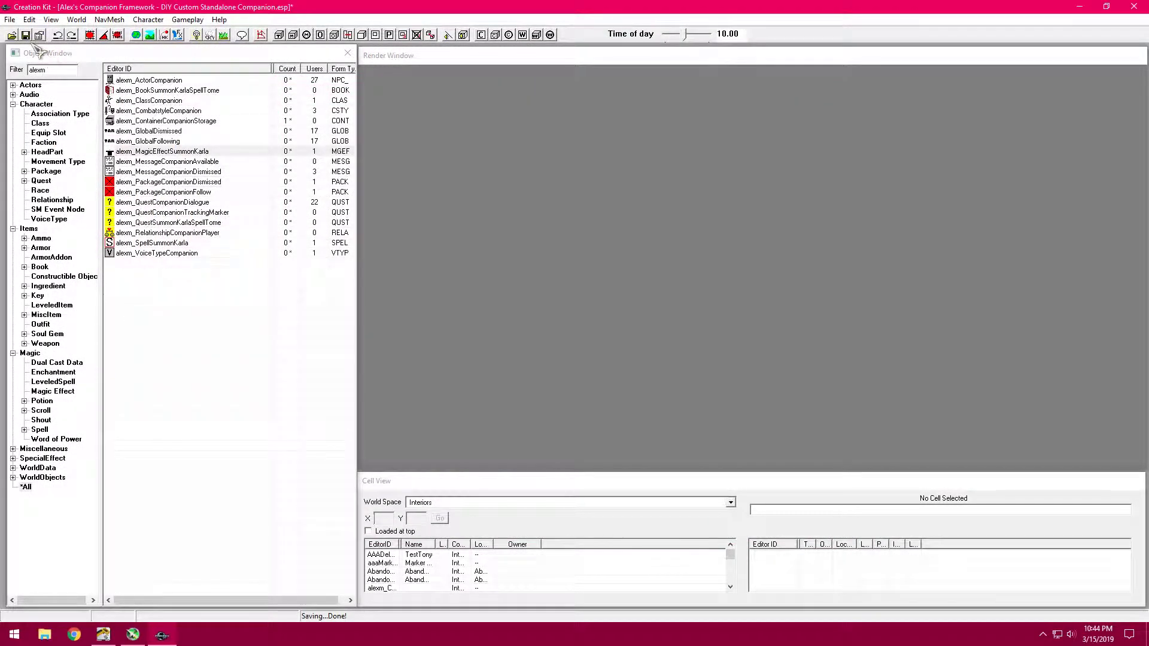
left_click(27, 36)
Step: Open the quest alexm_QuestSummonKarlaSpellTome and set its priority to 30
double_click(213, 222)
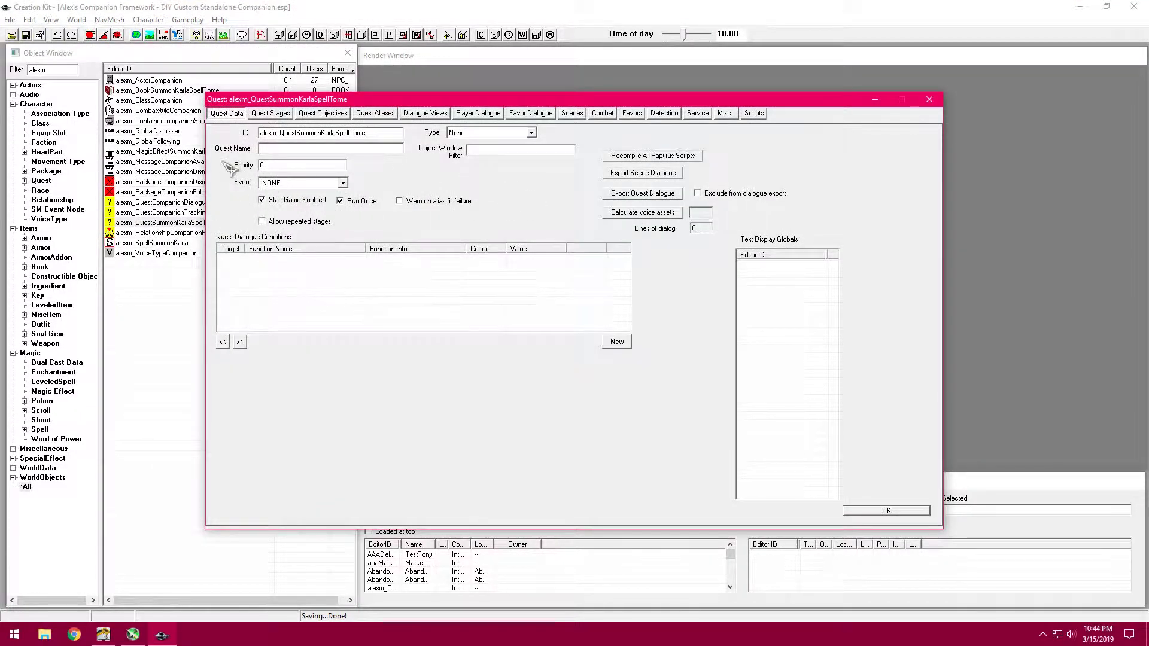
key("Tab")
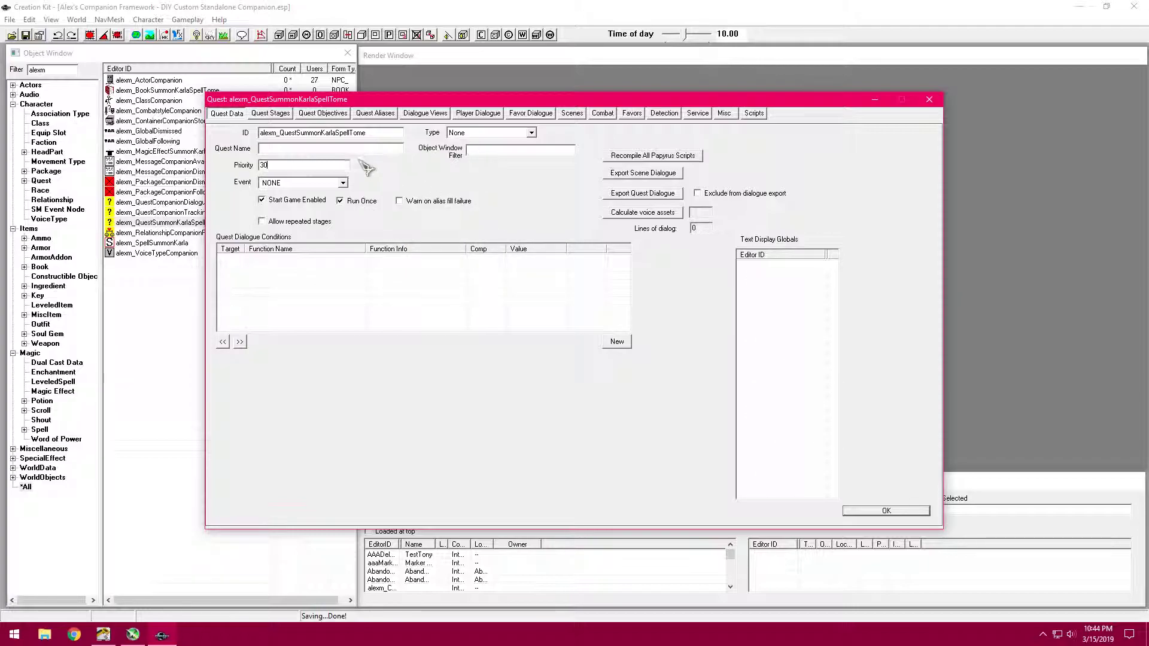
left_click(358, 203)
Step: Add stage 0 to the quest and mark it as the Start Up Stage
left_click(286, 116)
right_click(252, 187)
left_click(270, 187)
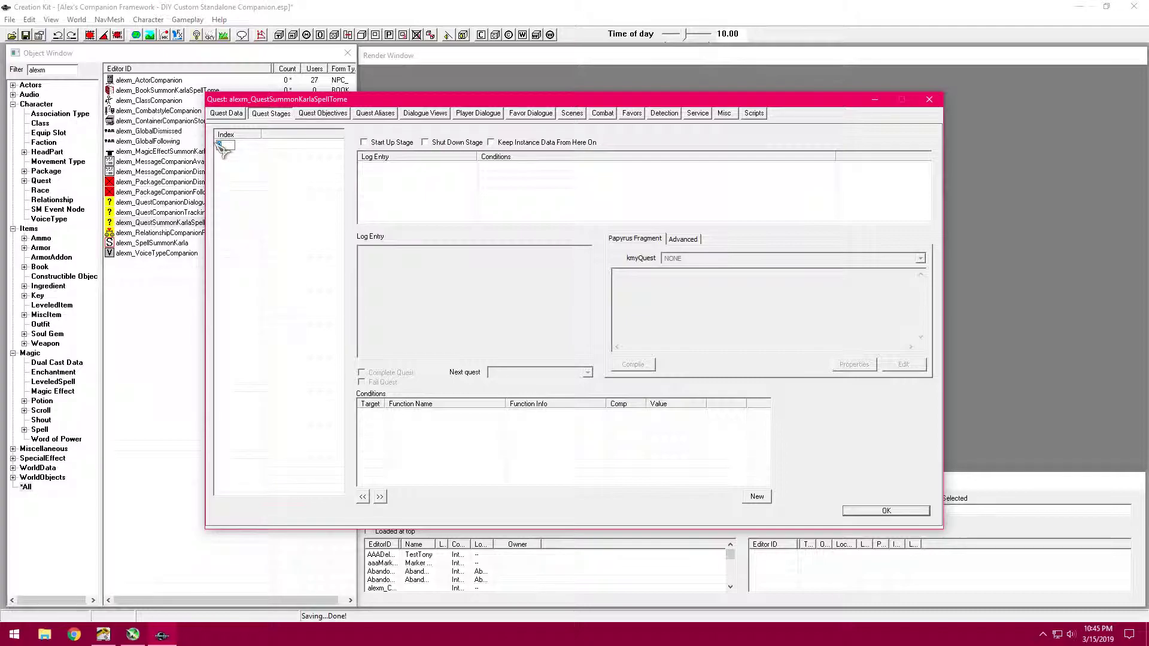
left_click(386, 143)
Step: Add an empty log entry to stage 0 and set it to Complete Quest
right_click(390, 187)
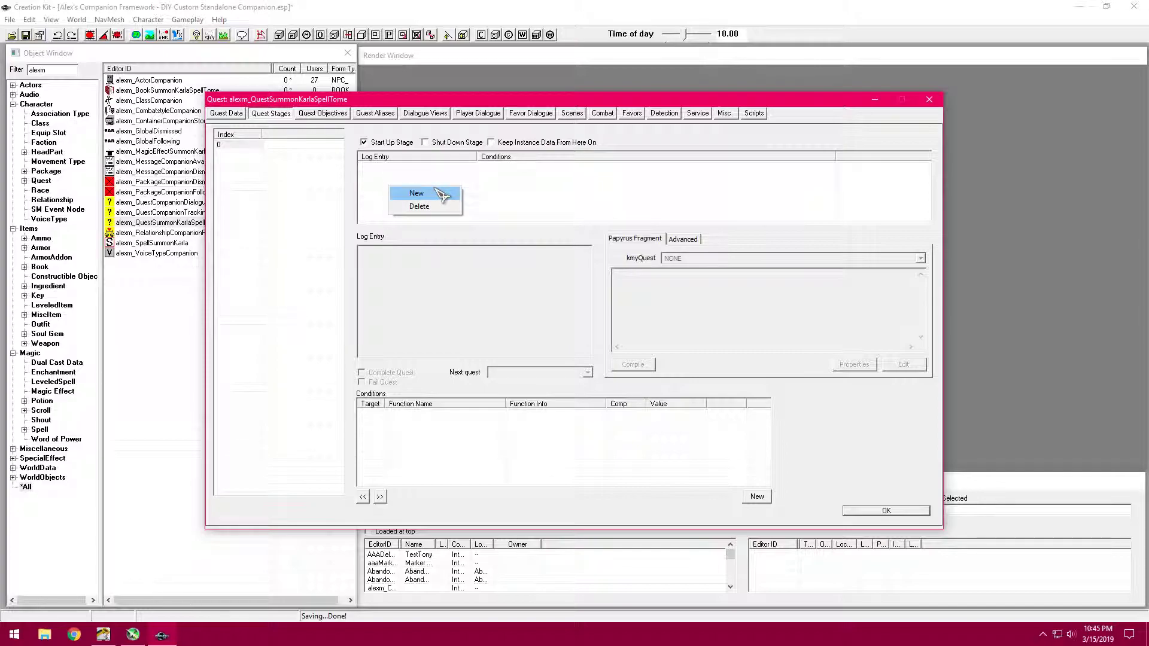
left_click(419, 192)
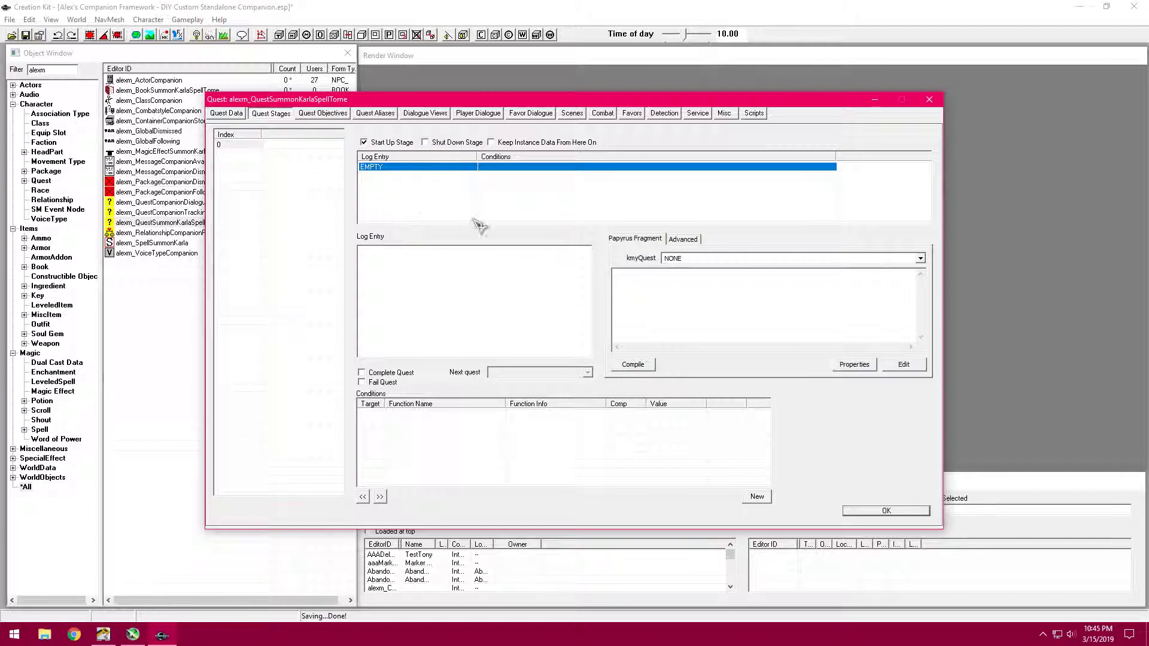
left_click(395, 374)
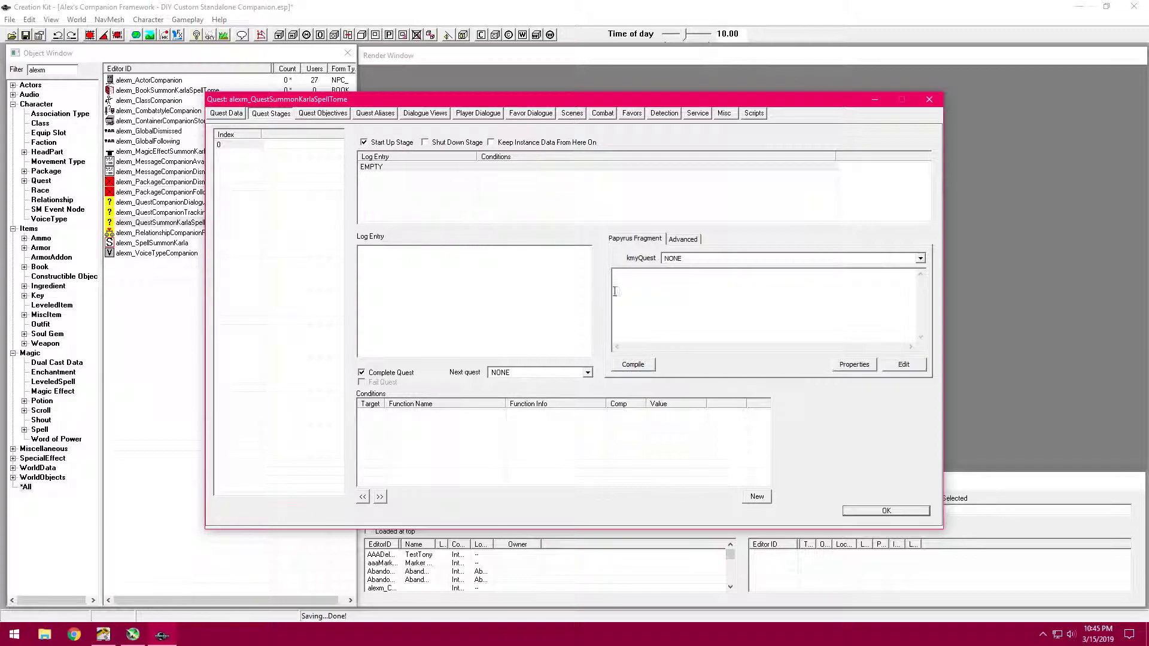
Step: Compile the Papyrus fragment of the log entry in quest stage 0
left_click(740, 301)
left_click(849, 365)
left_click(654, 302)
left_click(634, 364)
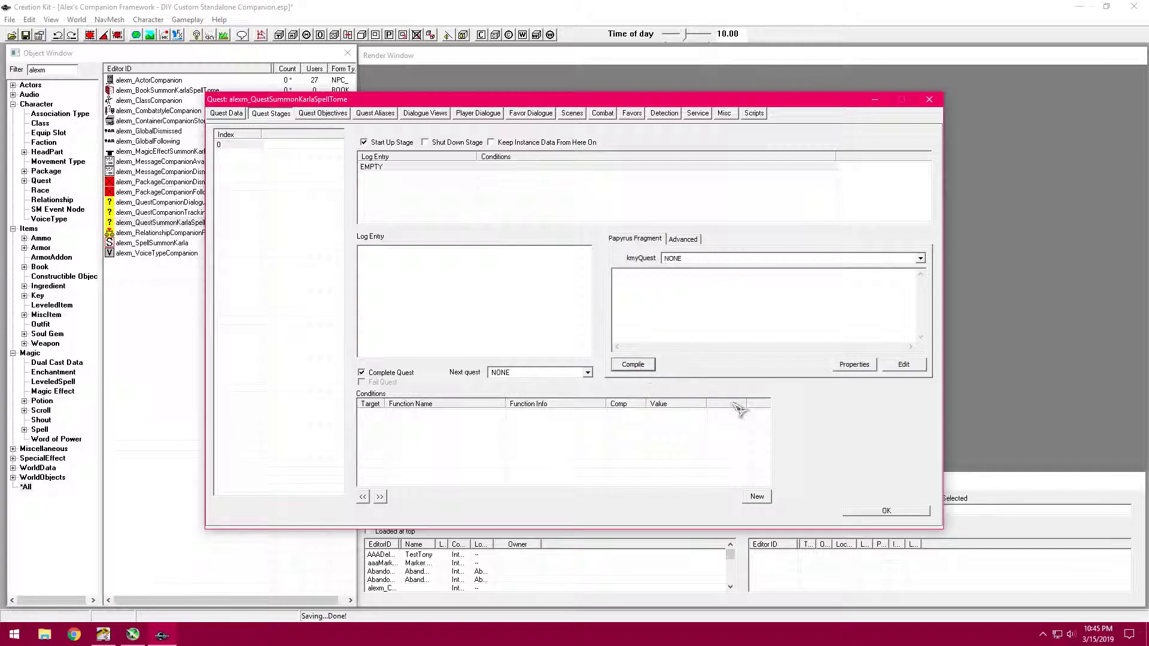
Step: Confirm and reopen the quest alexm_QuestSummonKarlaSpellTome, and open the script properties of stage 0's Papyrus fragment
left_click(886, 511)
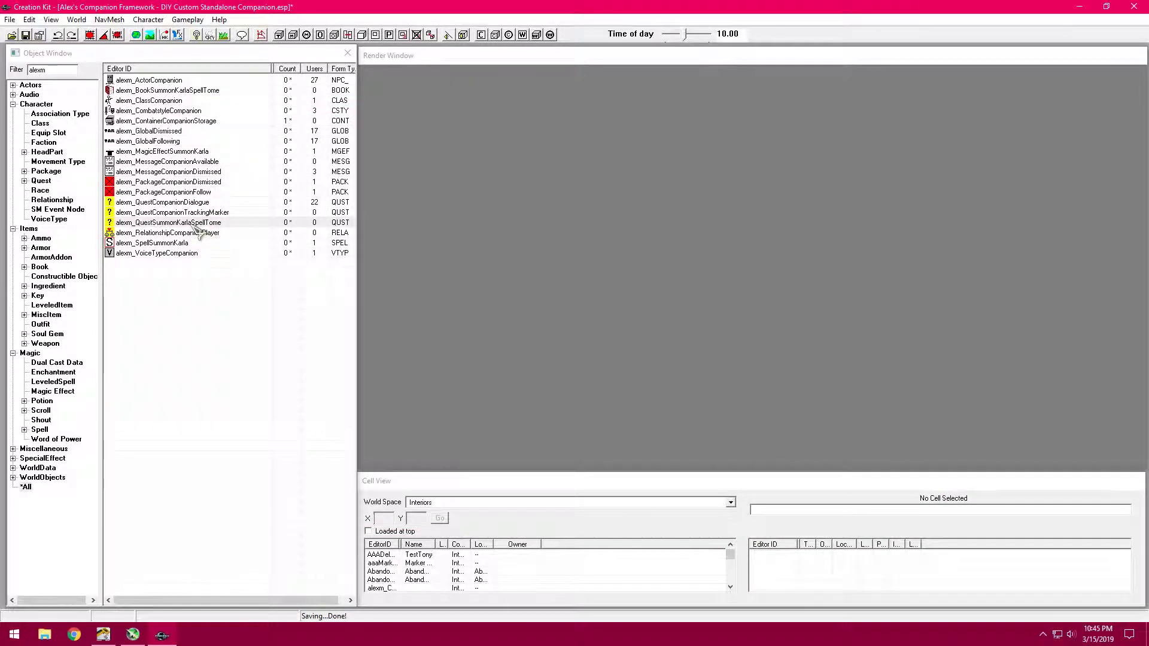
double_click(195, 223)
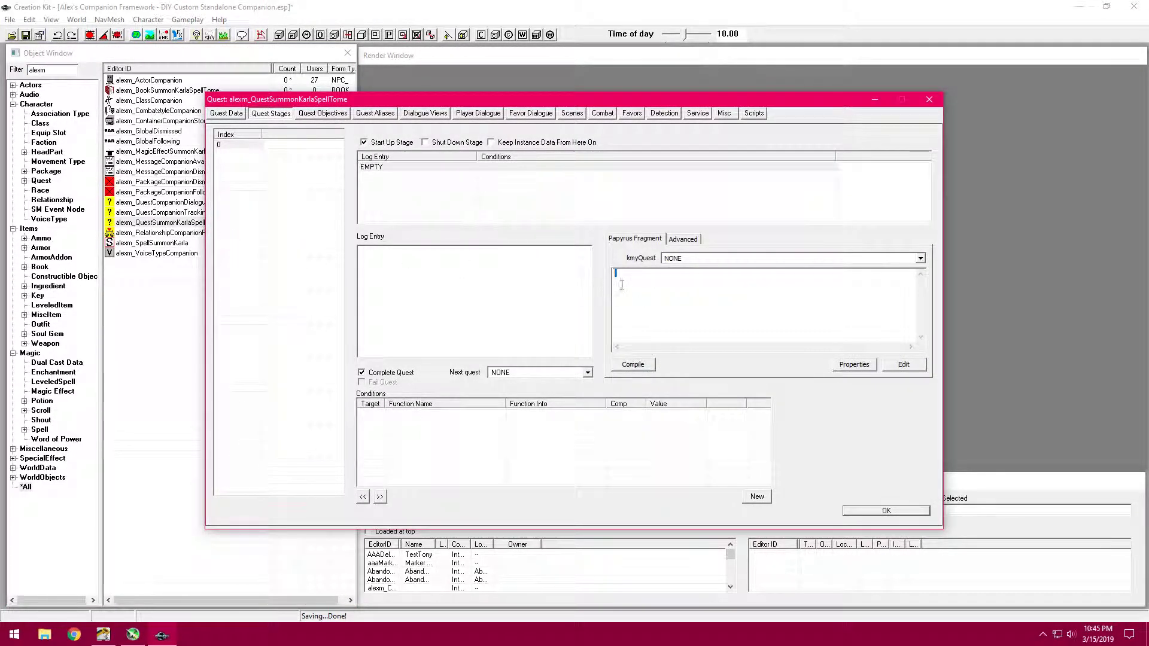
left_click(854, 365)
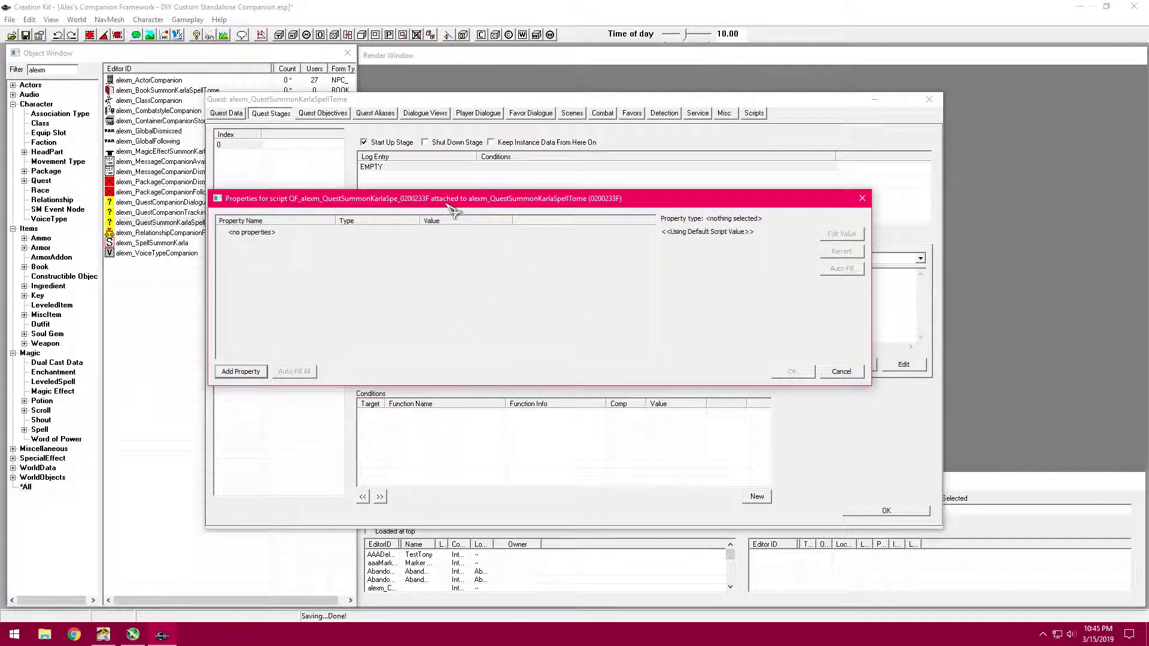
left_click_drag(448, 204, 477, 207)
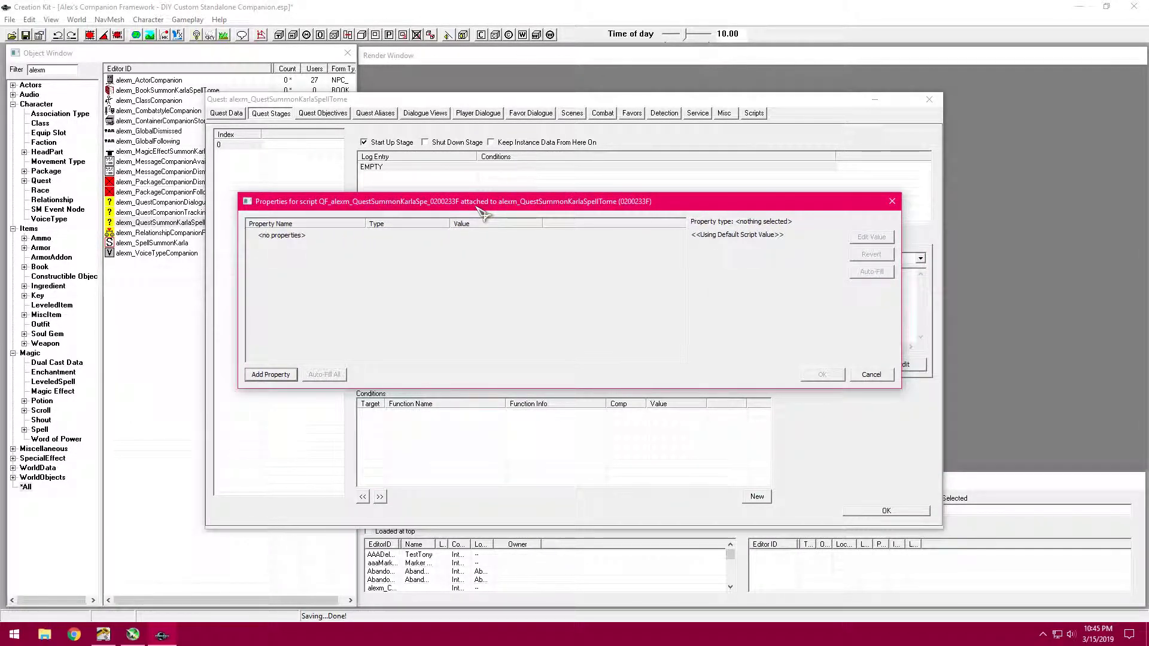
Step: Add a script property of type Actor named Player to the quest's fragment script
left_click(293, 375)
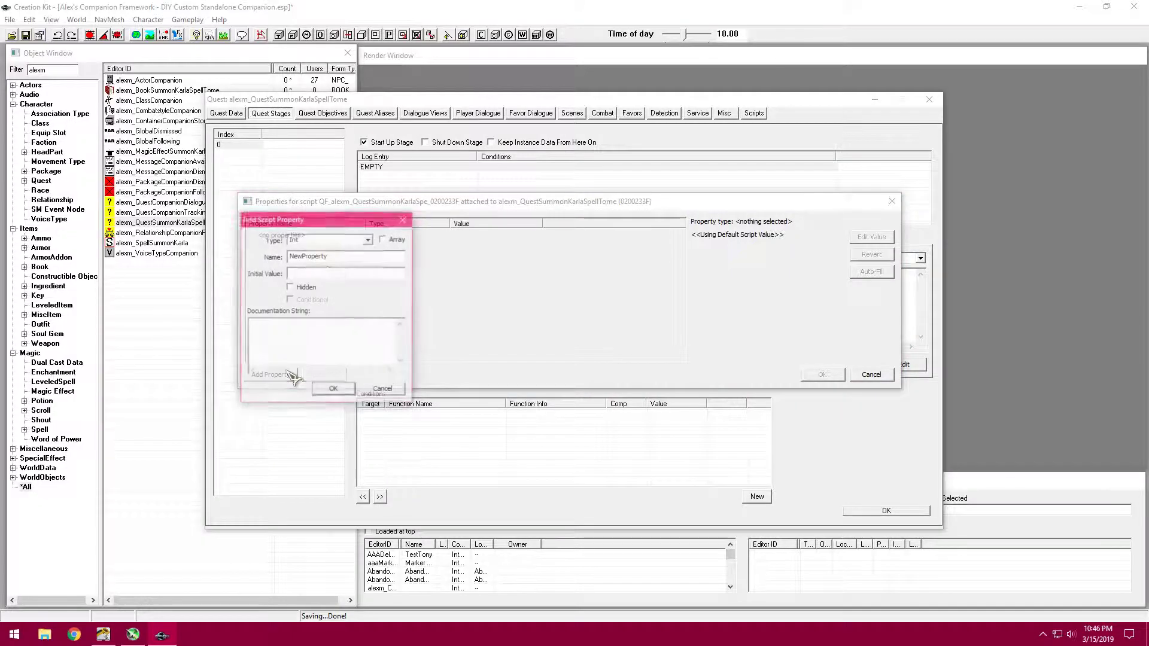
left_click(369, 239)
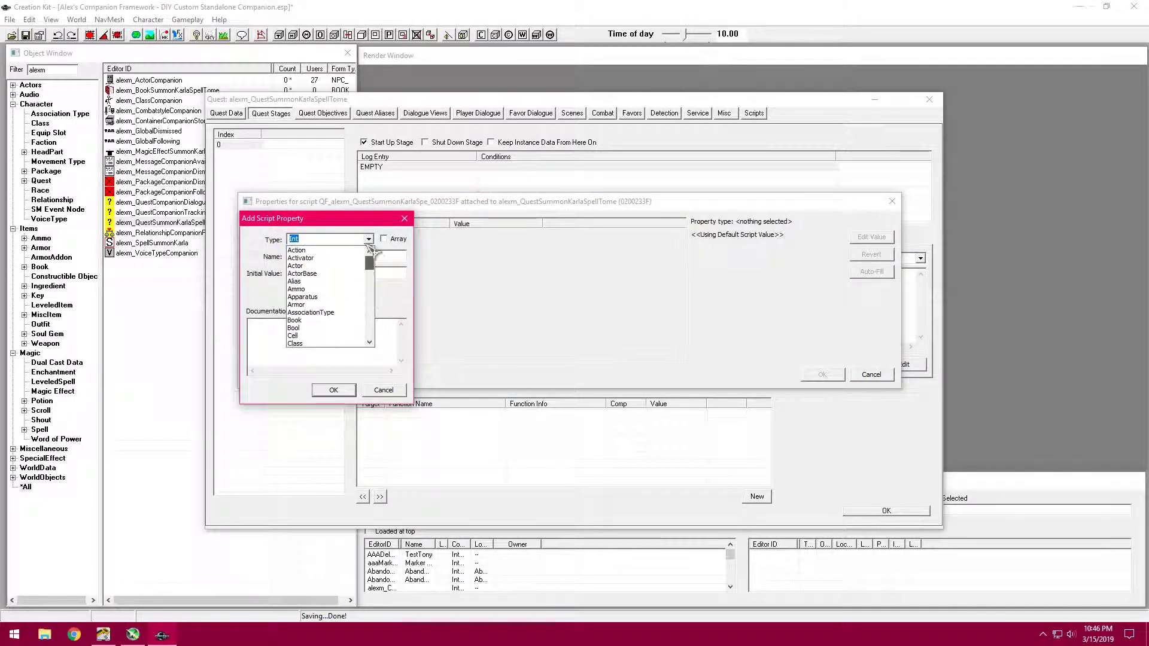
left_click(296, 265)
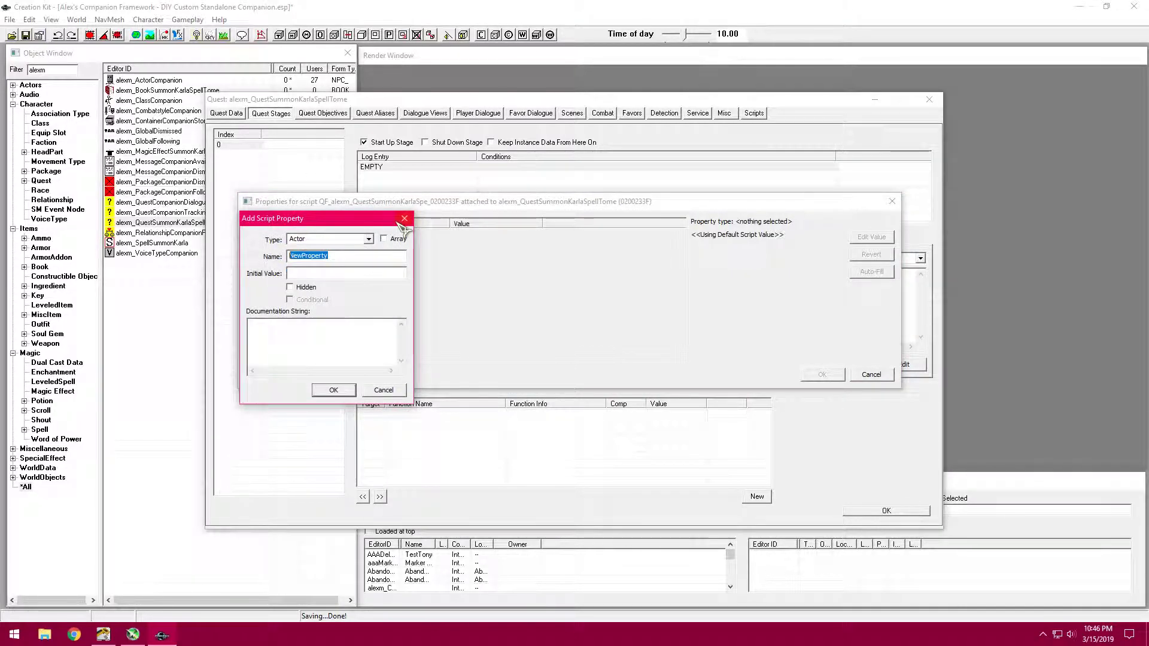
type("Player")
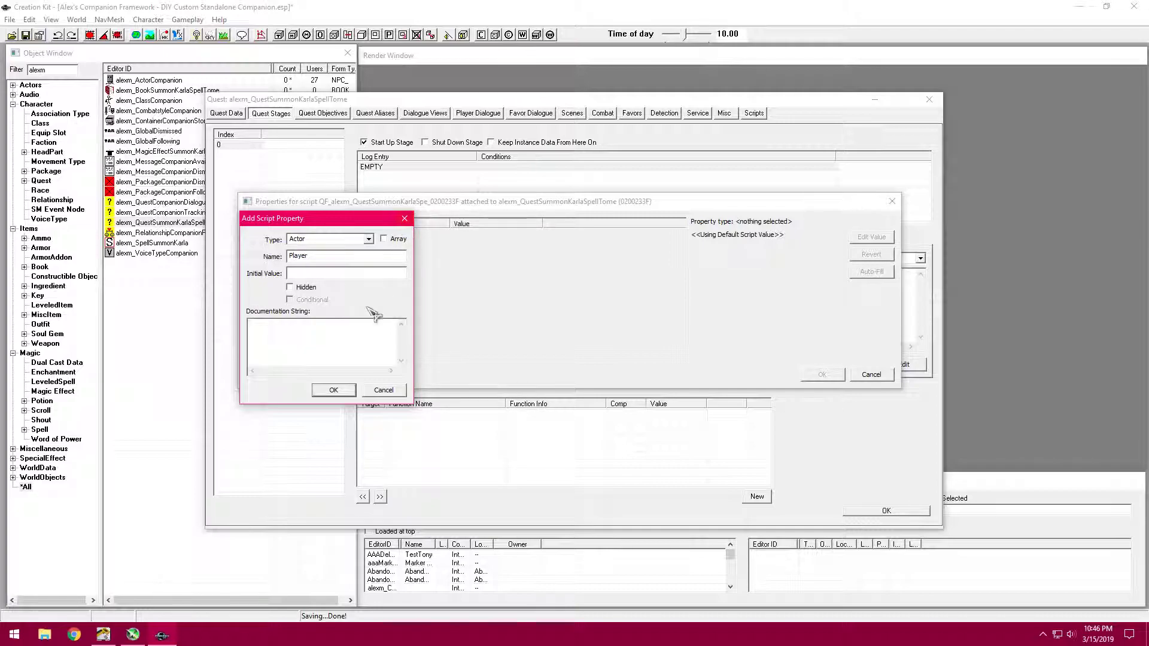
left_click(333, 390)
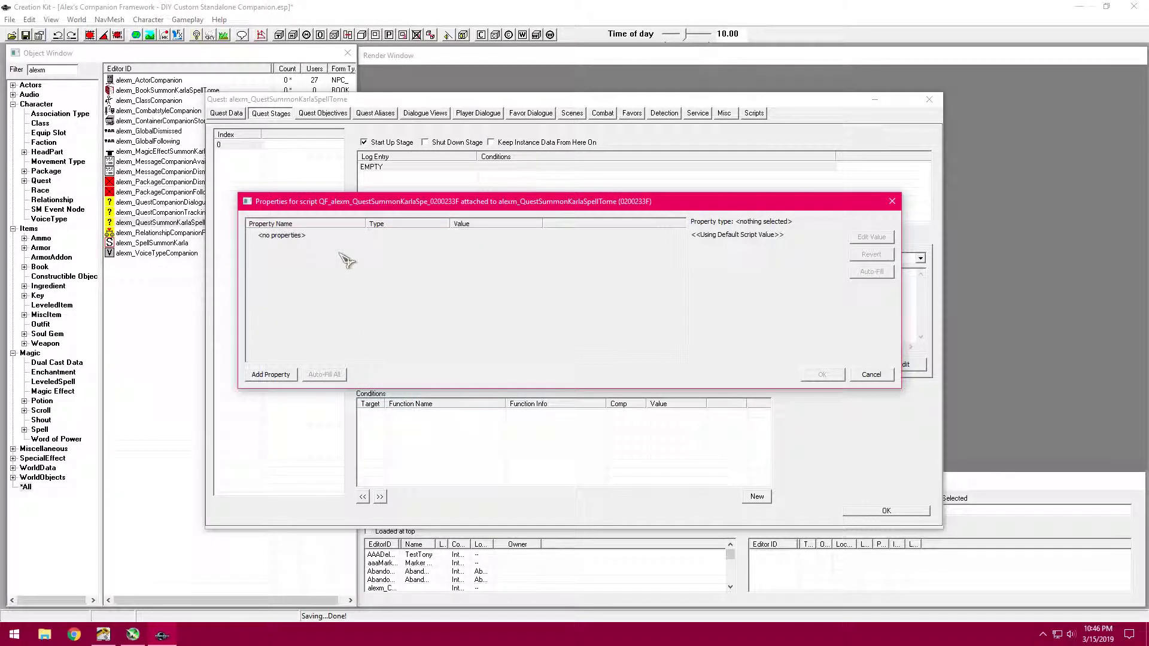
Step: Add a script property of type Book named SpellTome to the quest's fragment script
left_click(267, 374)
left_click(368, 239)
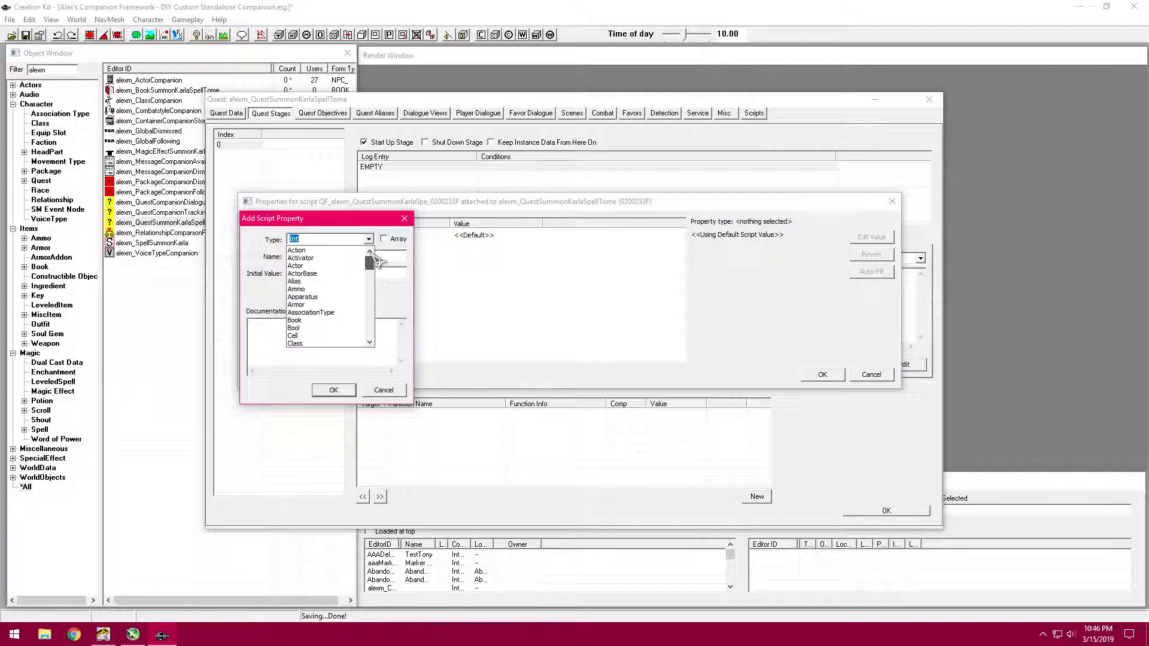
left_click(296, 320)
key("Tab")
type("S")
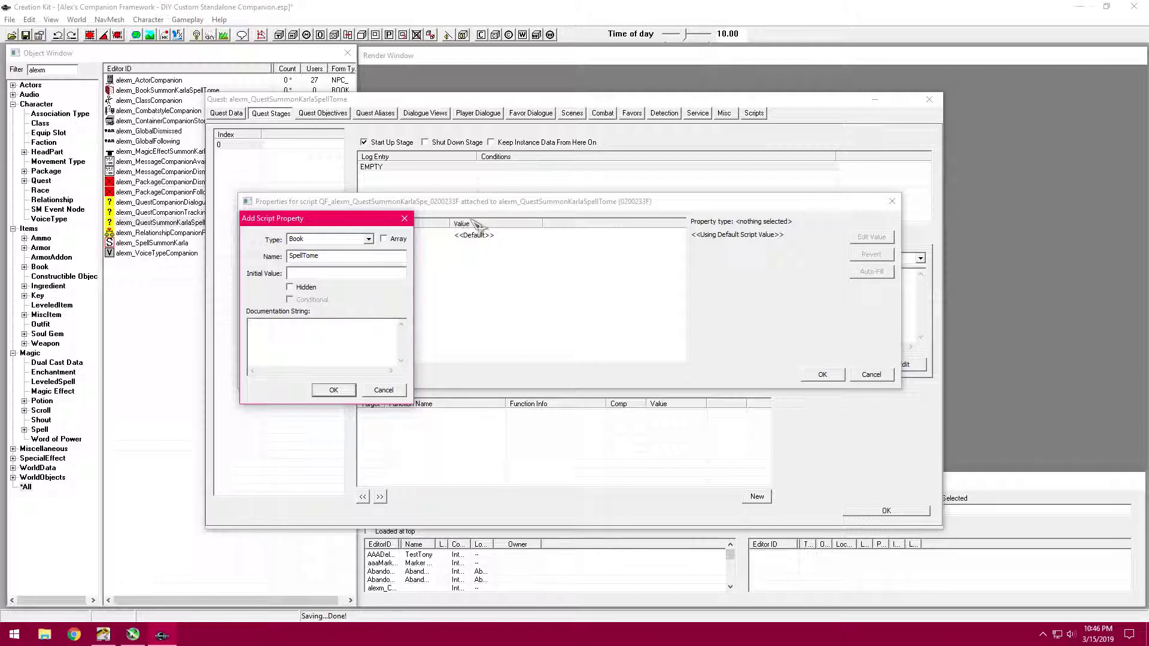
left_click(333, 389)
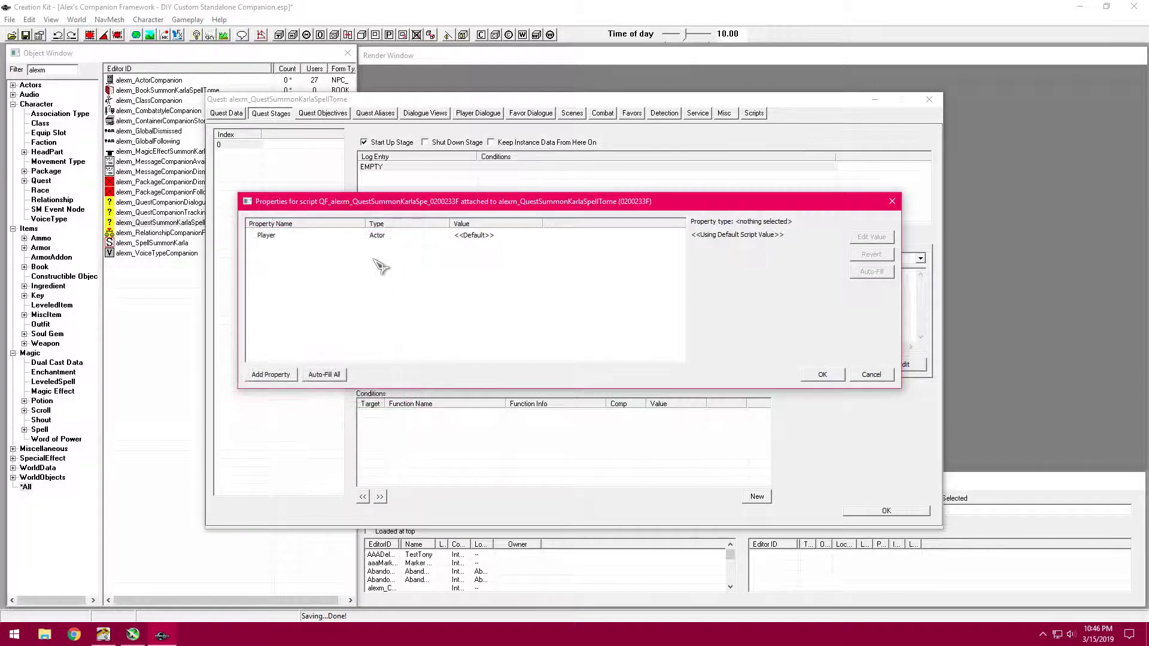
Step: Set the Player property's value to the reference PlayerRef, with the cell set to (any)
left_click(299, 236)
left_click(871, 238)
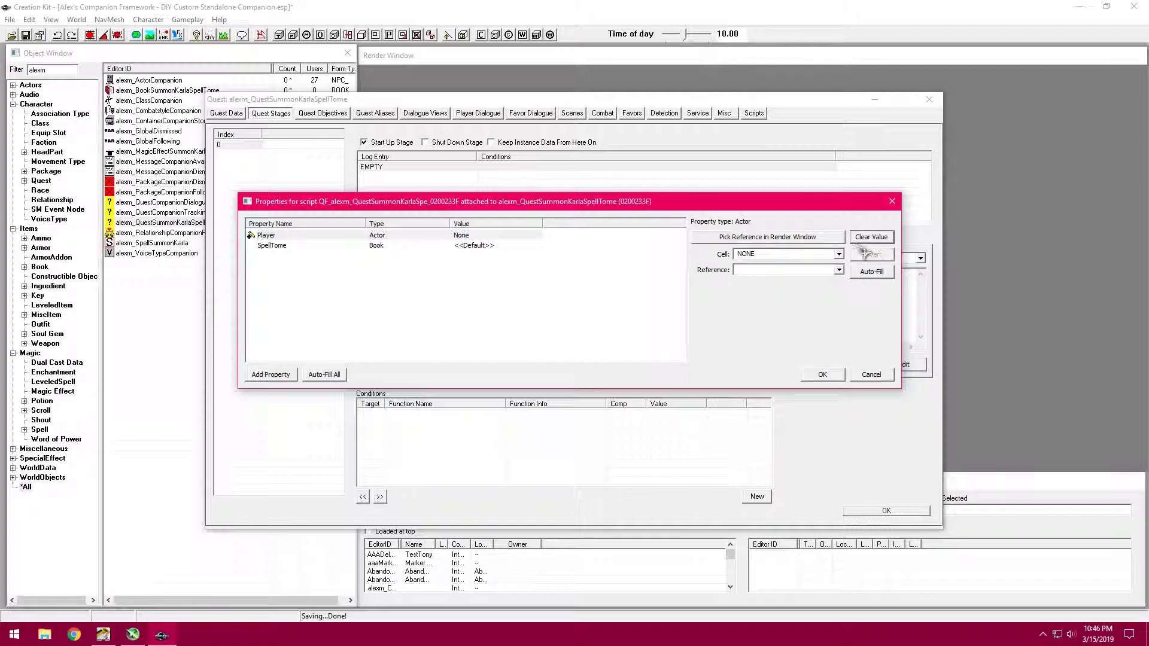
left_click(839, 254)
left_click(771, 274)
left_click(838, 270)
left_click(796, 290)
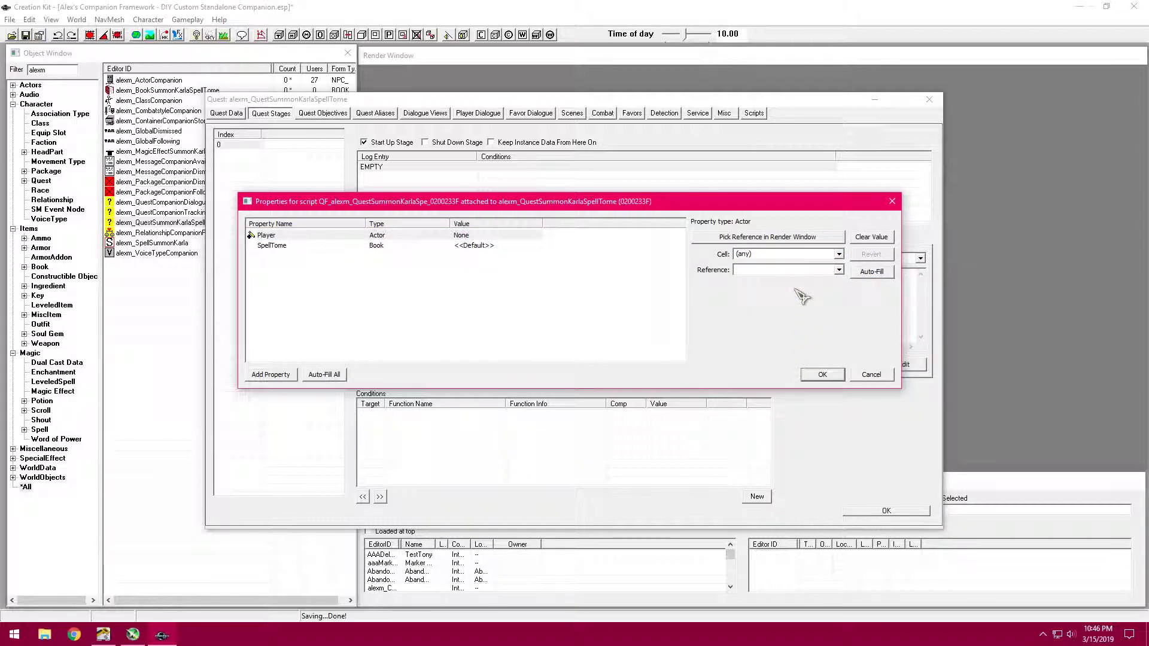
Step: Set the SpellTome property's value to alexm_BookSummonKarlaSpellTome and confirm the script properties
left_click(299, 248)
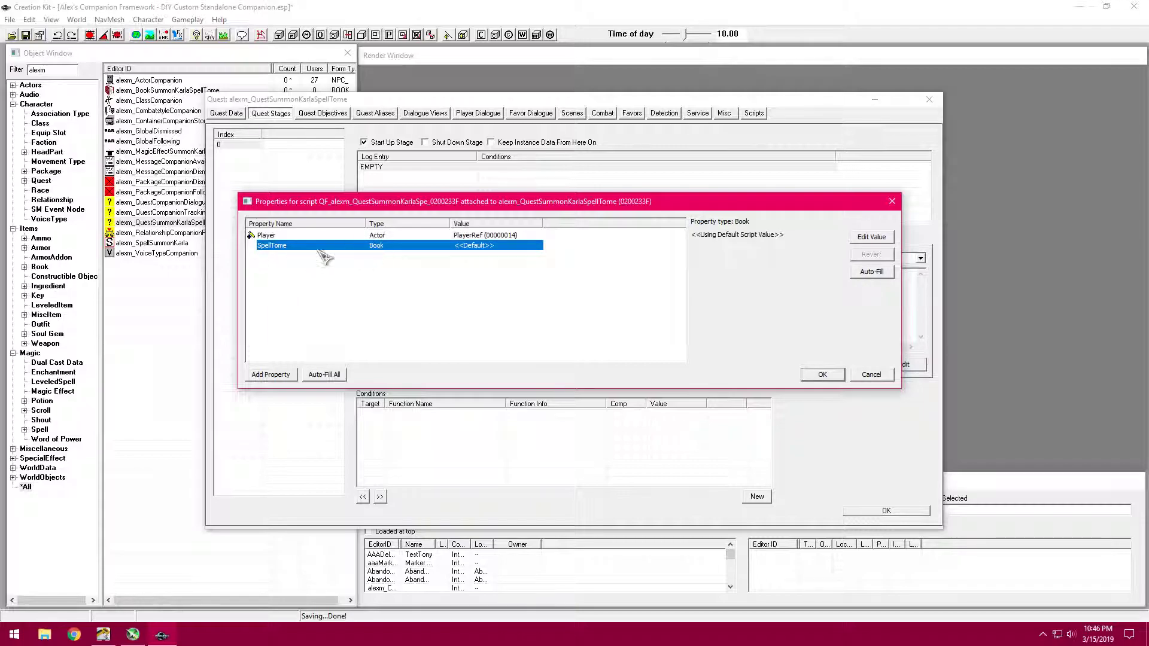
left_click(872, 237)
left_click(839, 237)
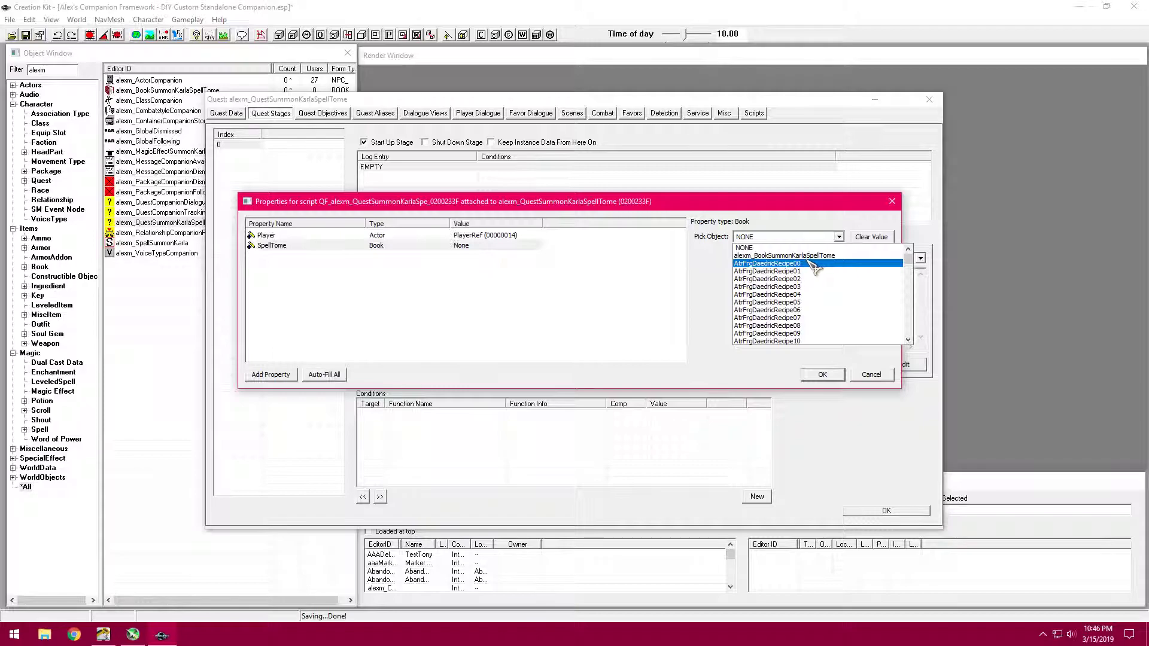
left_click(782, 255)
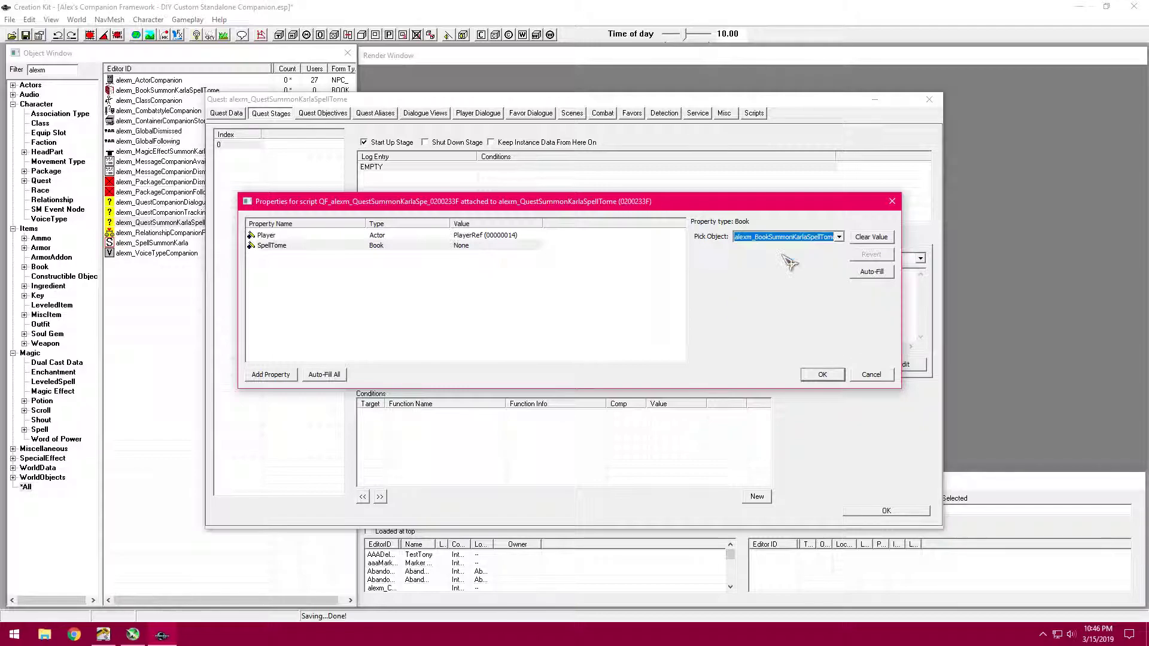
left_click(822, 374)
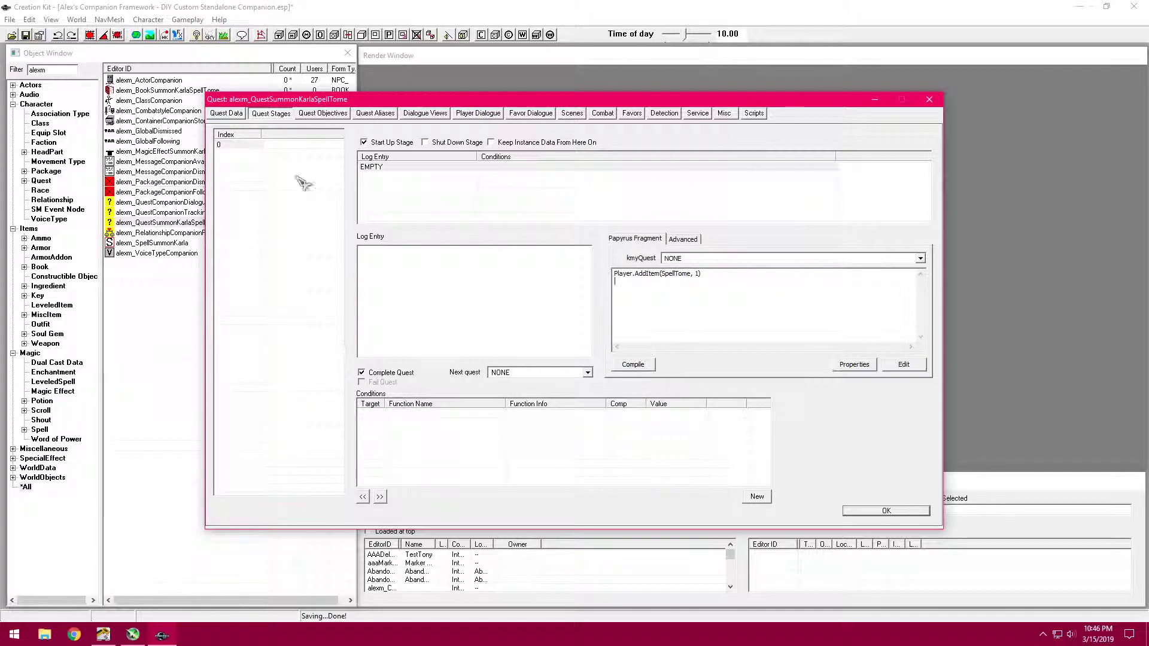
Step: Enter Player.AddItem(SpellTome, 1) as the Papyrus fragment of quest stage 0 and compile it
left_click(638, 286)
left_click(646, 363)
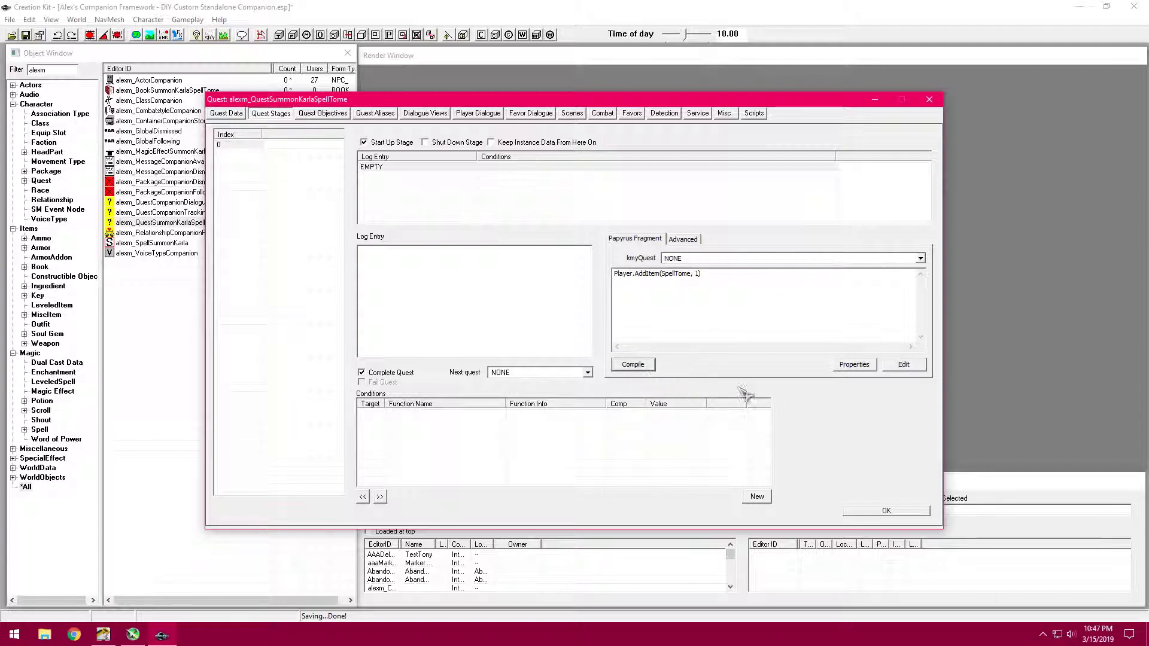
left_click(686, 291)
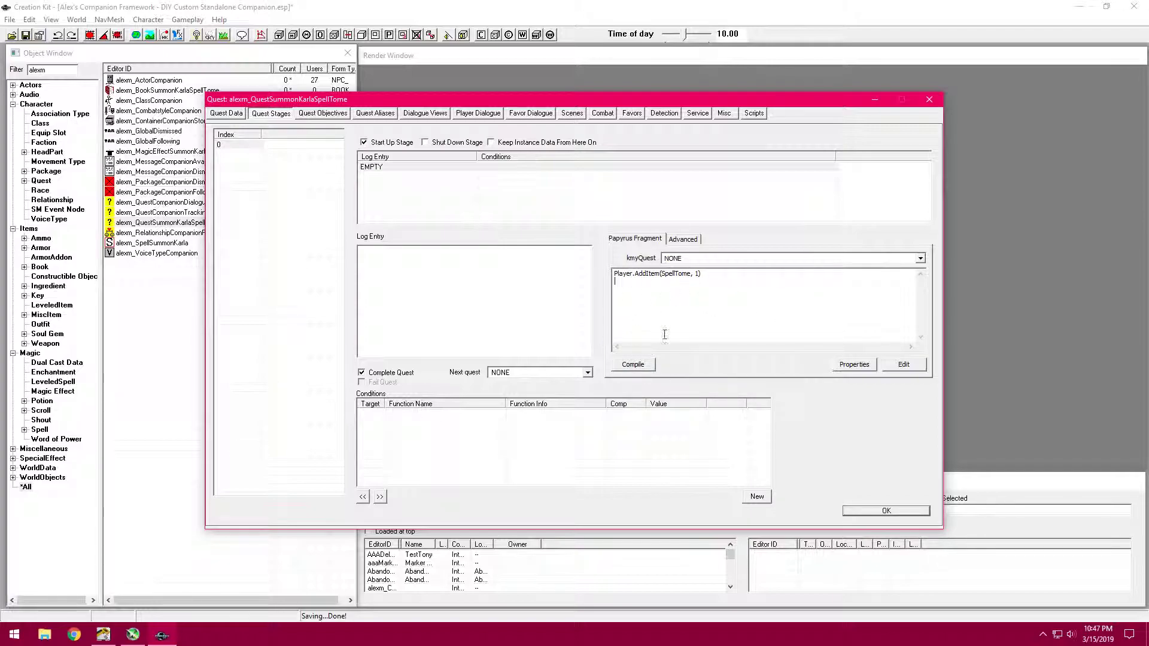
left_click(633, 364)
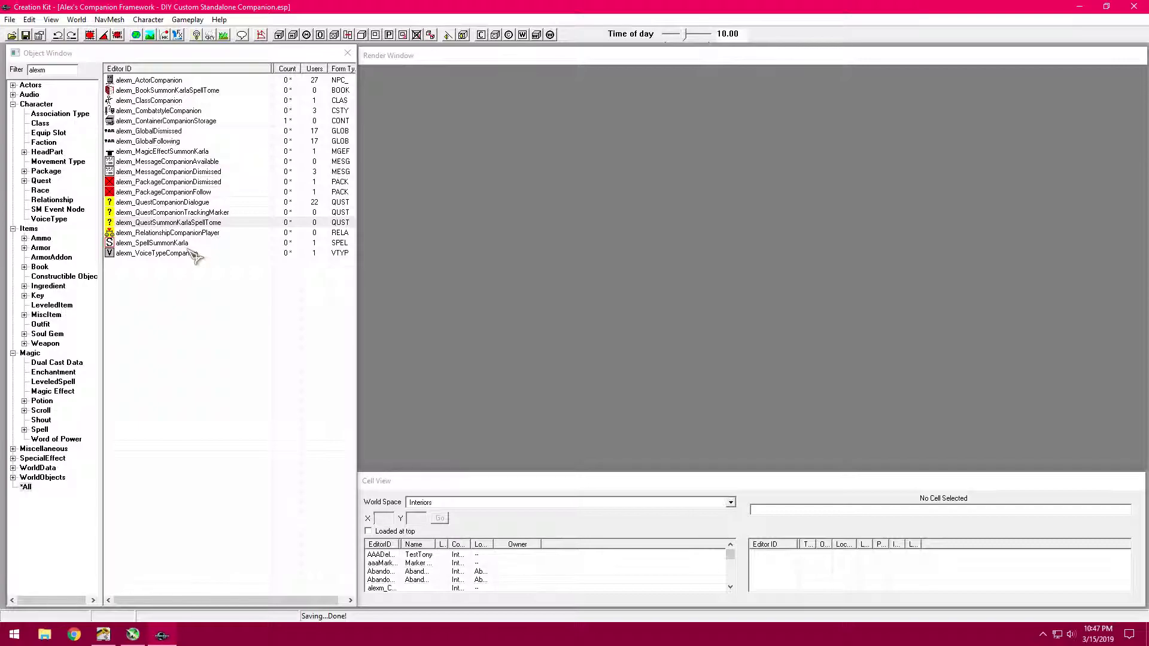
Step: Minimize the Creation Kit to return to the Windows desktop
left_click(1079, 6)
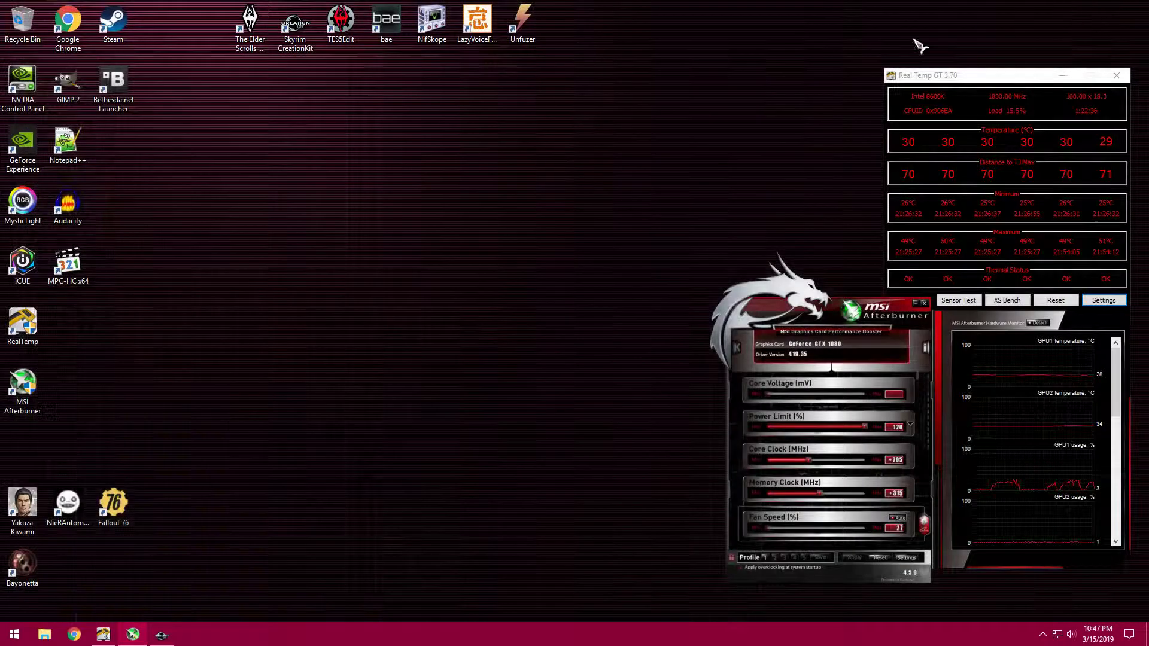